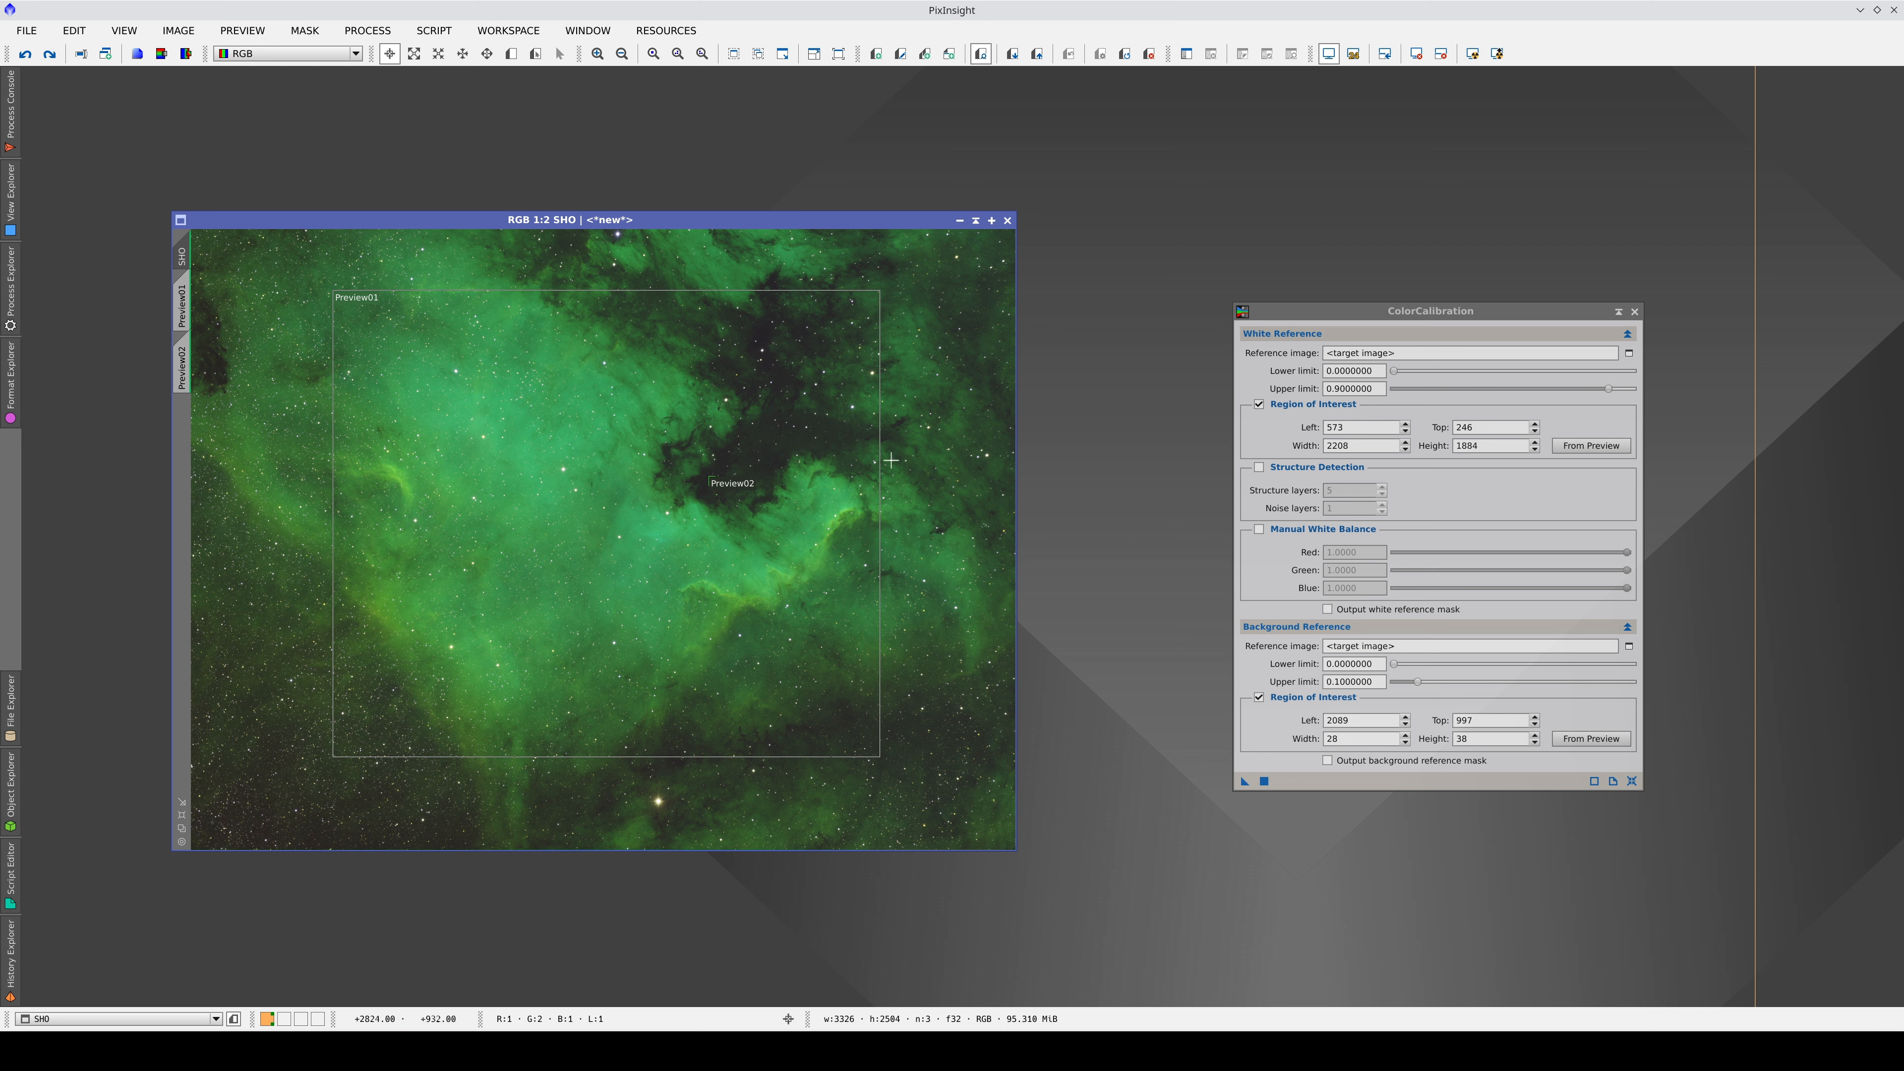
Apply ColorCalibration with the current white and background reference regions to the SHO image, and undo it for comparison.
click(1245, 783)
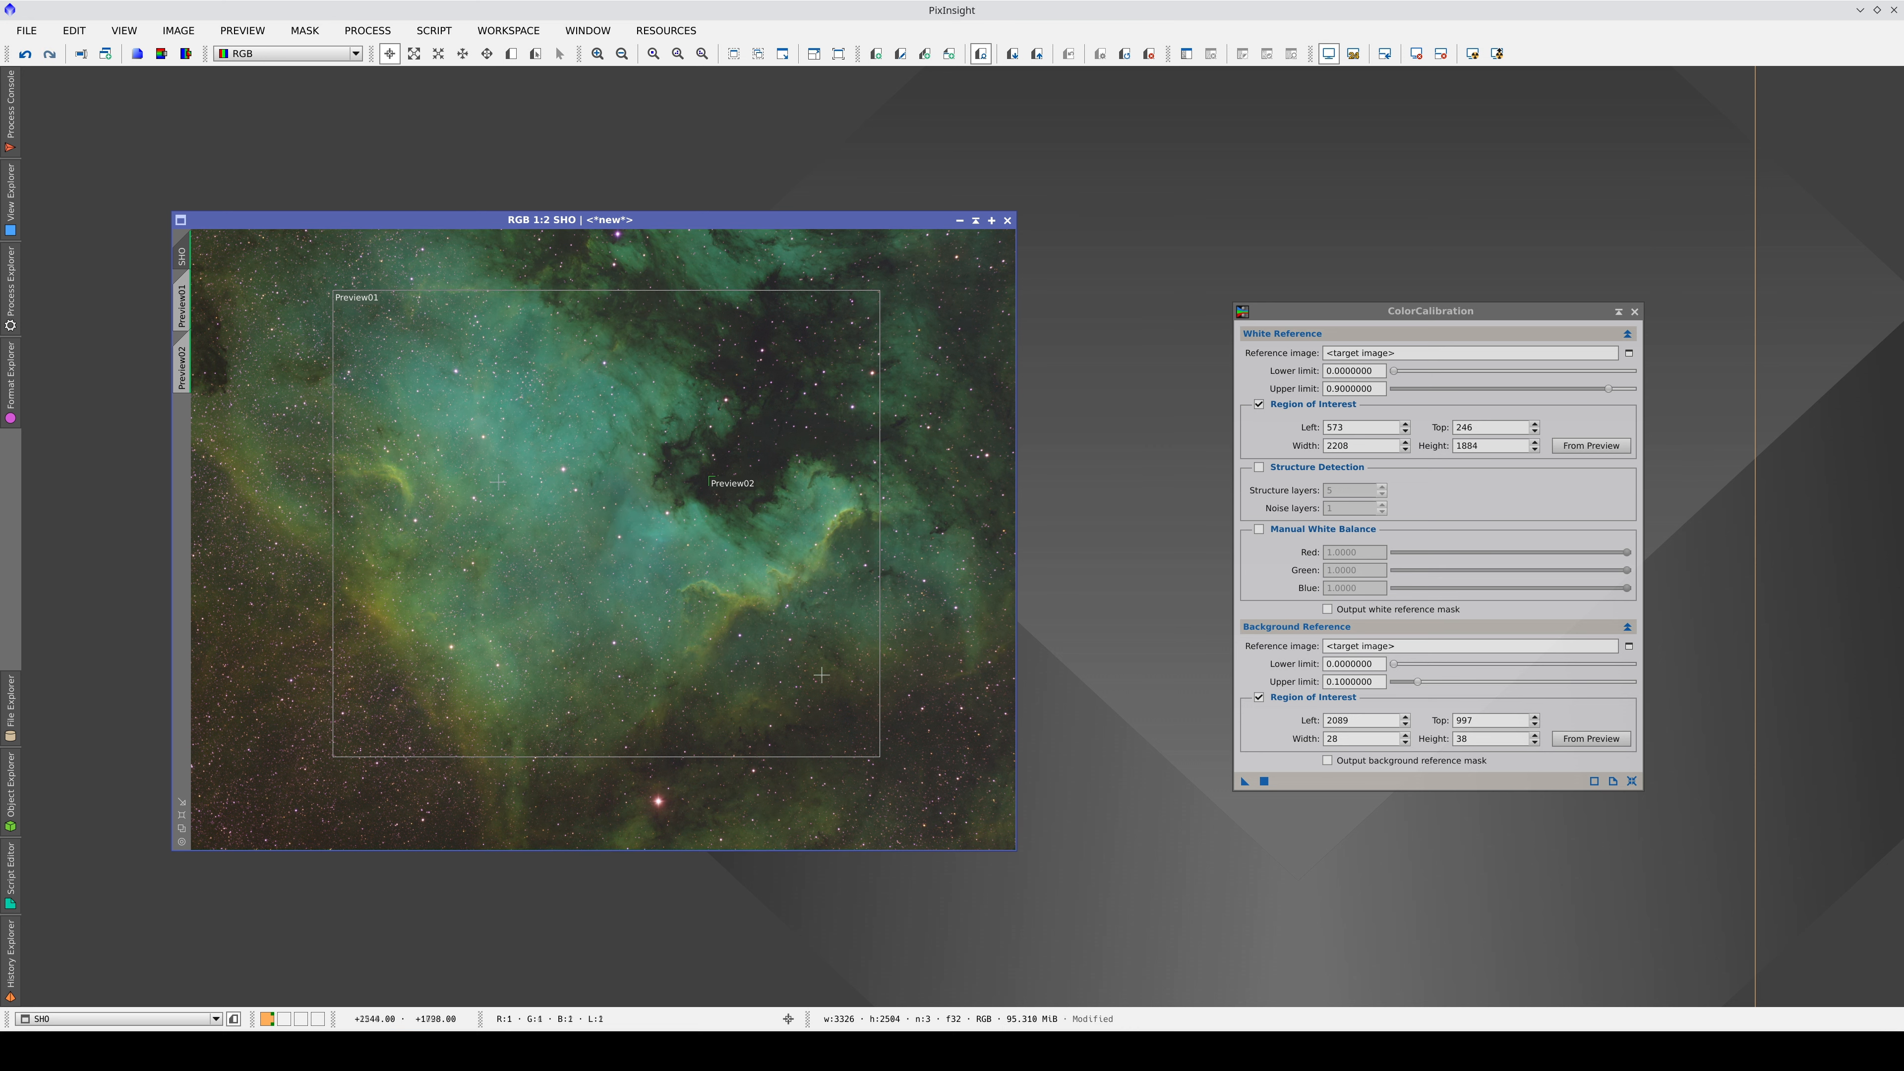
key(ctrl+z)
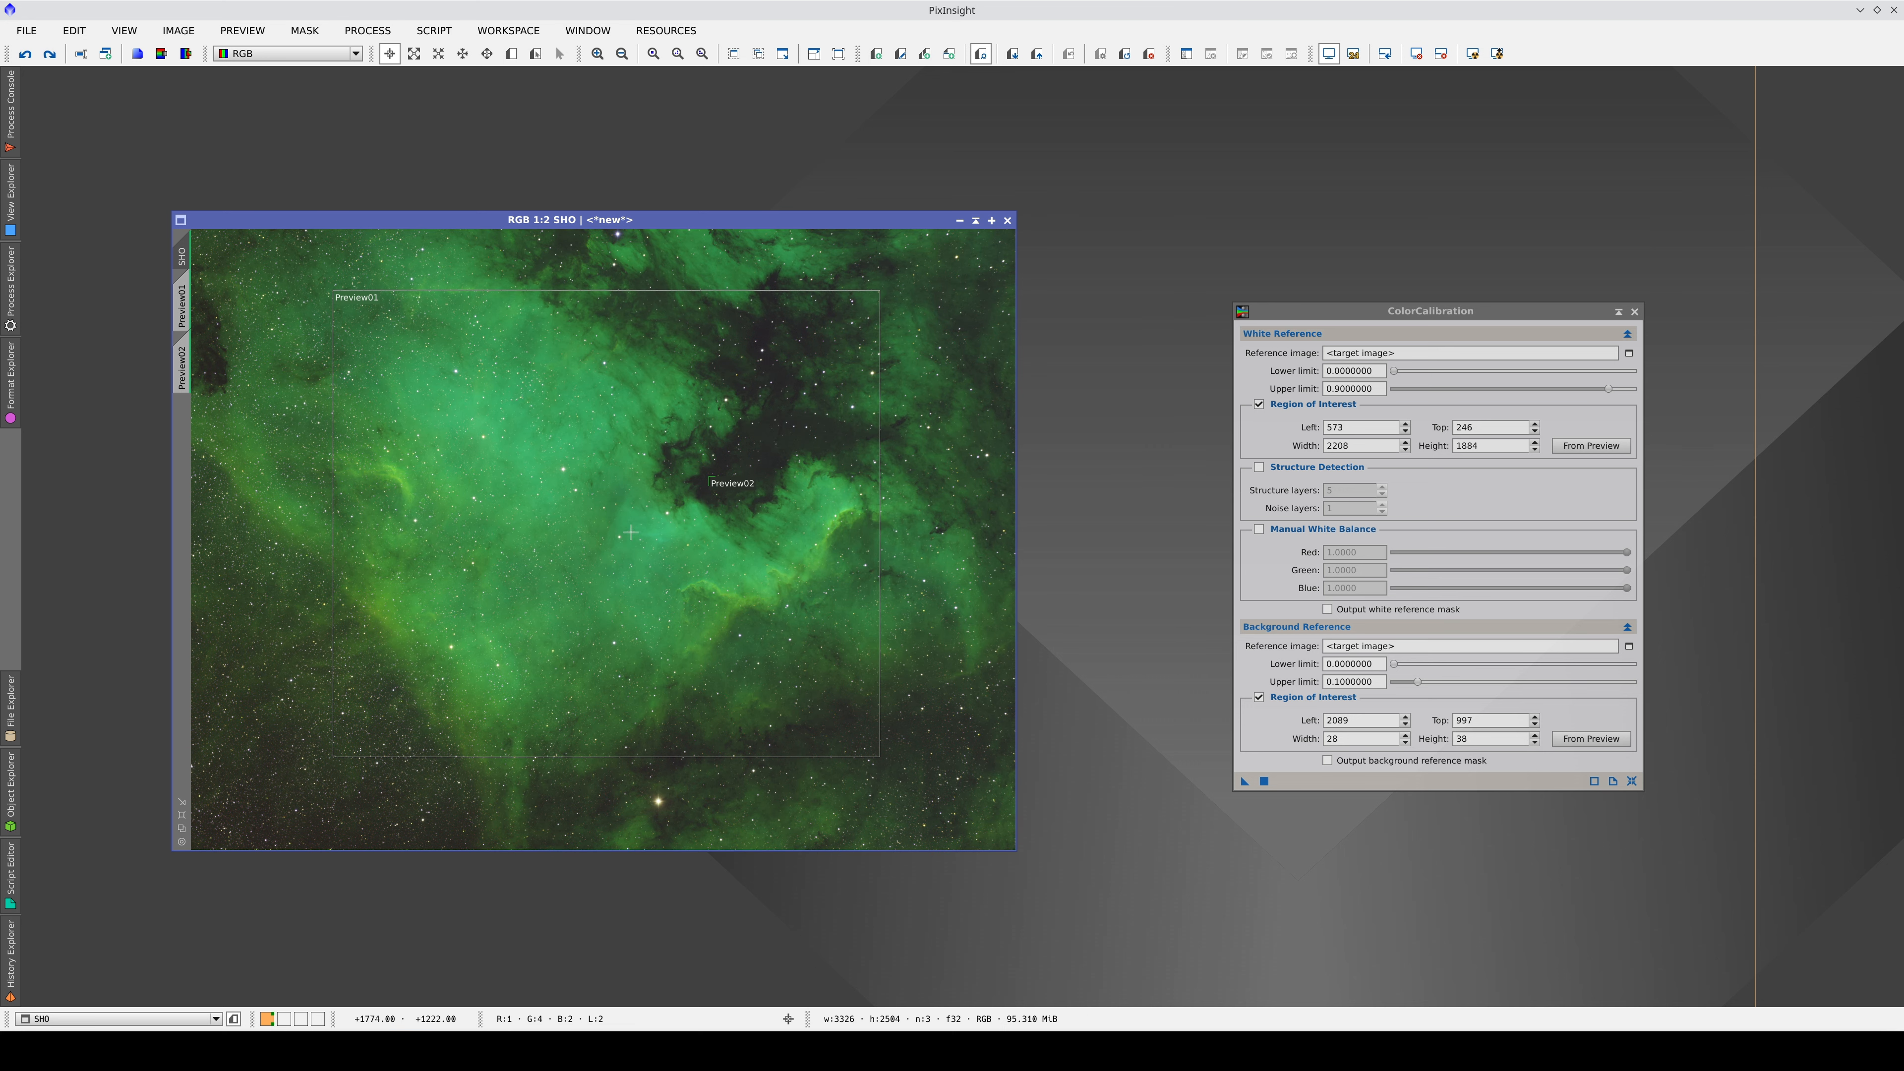
Examine the star colors up close across the nebula in the uncalibrated SHO image.
scroll(601, 515, up, 1)
scroll(585, 495, up, 3)
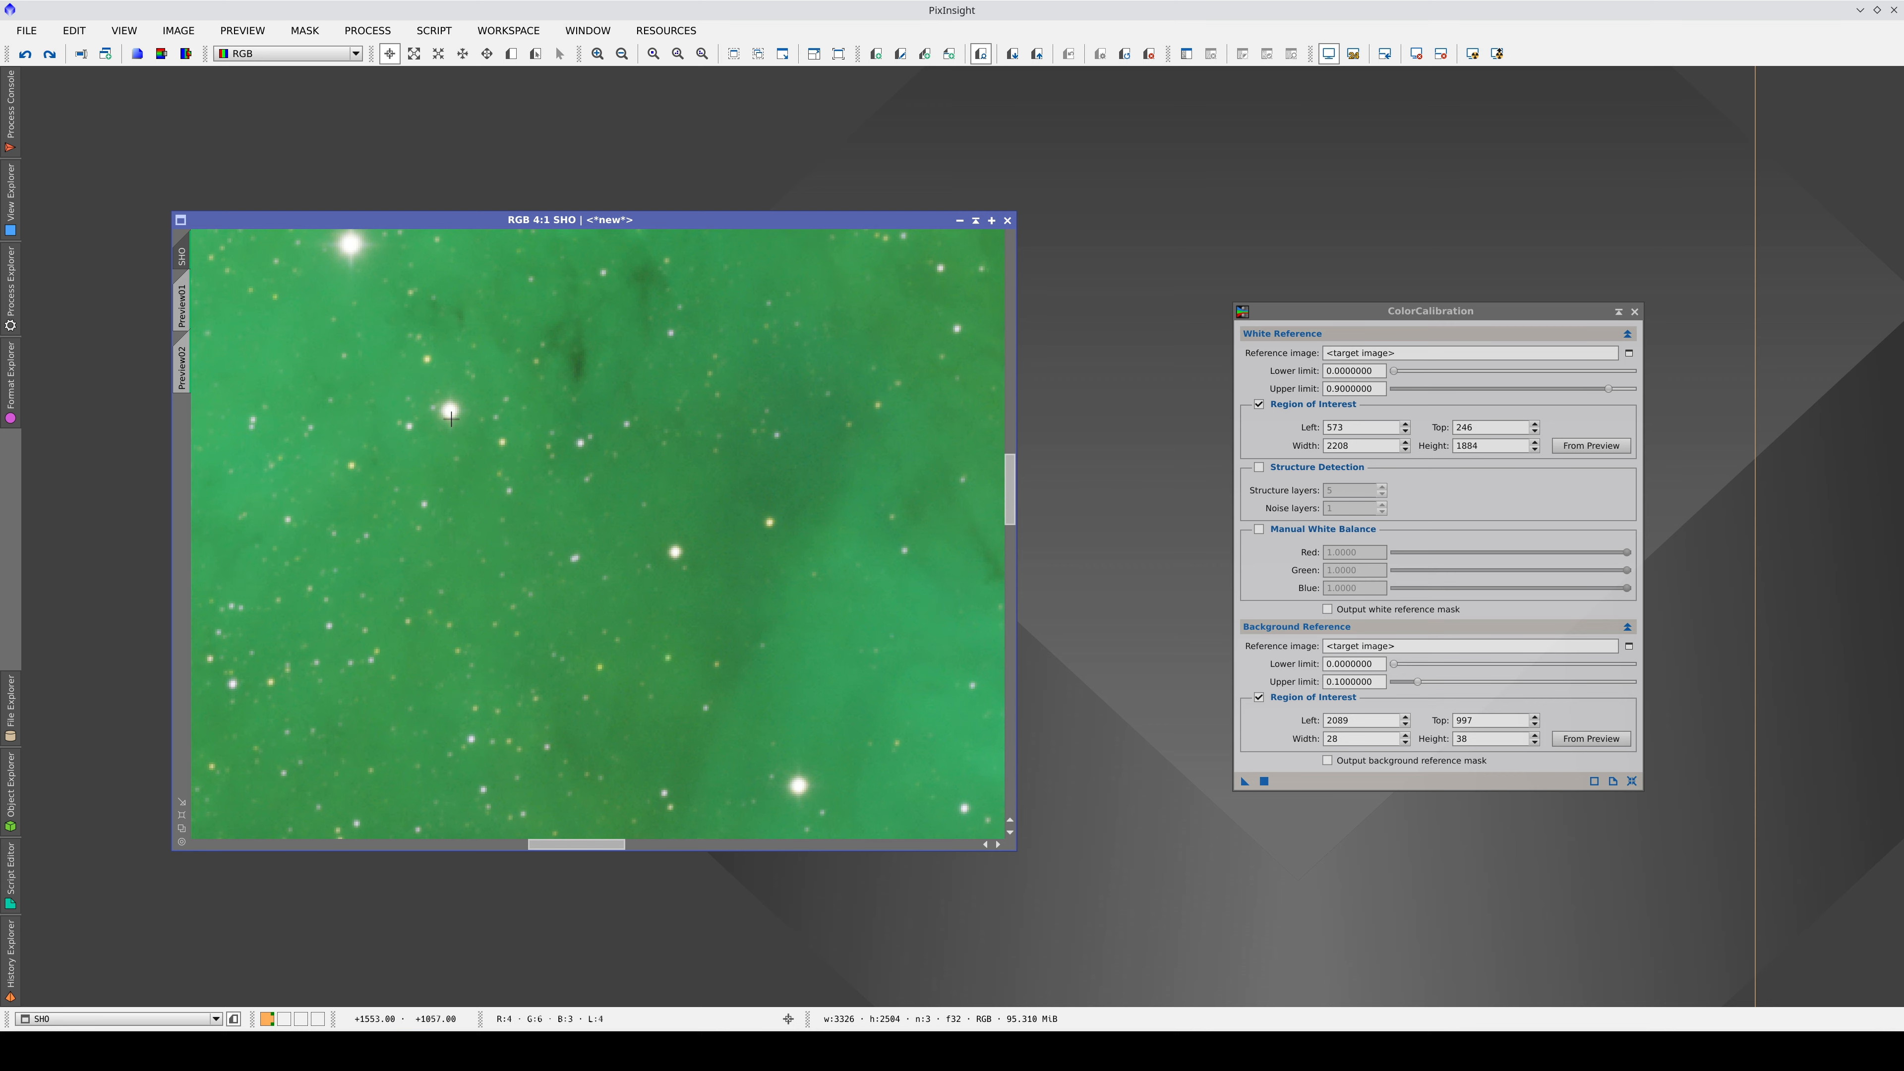
drag(526, 523, 692, 673)
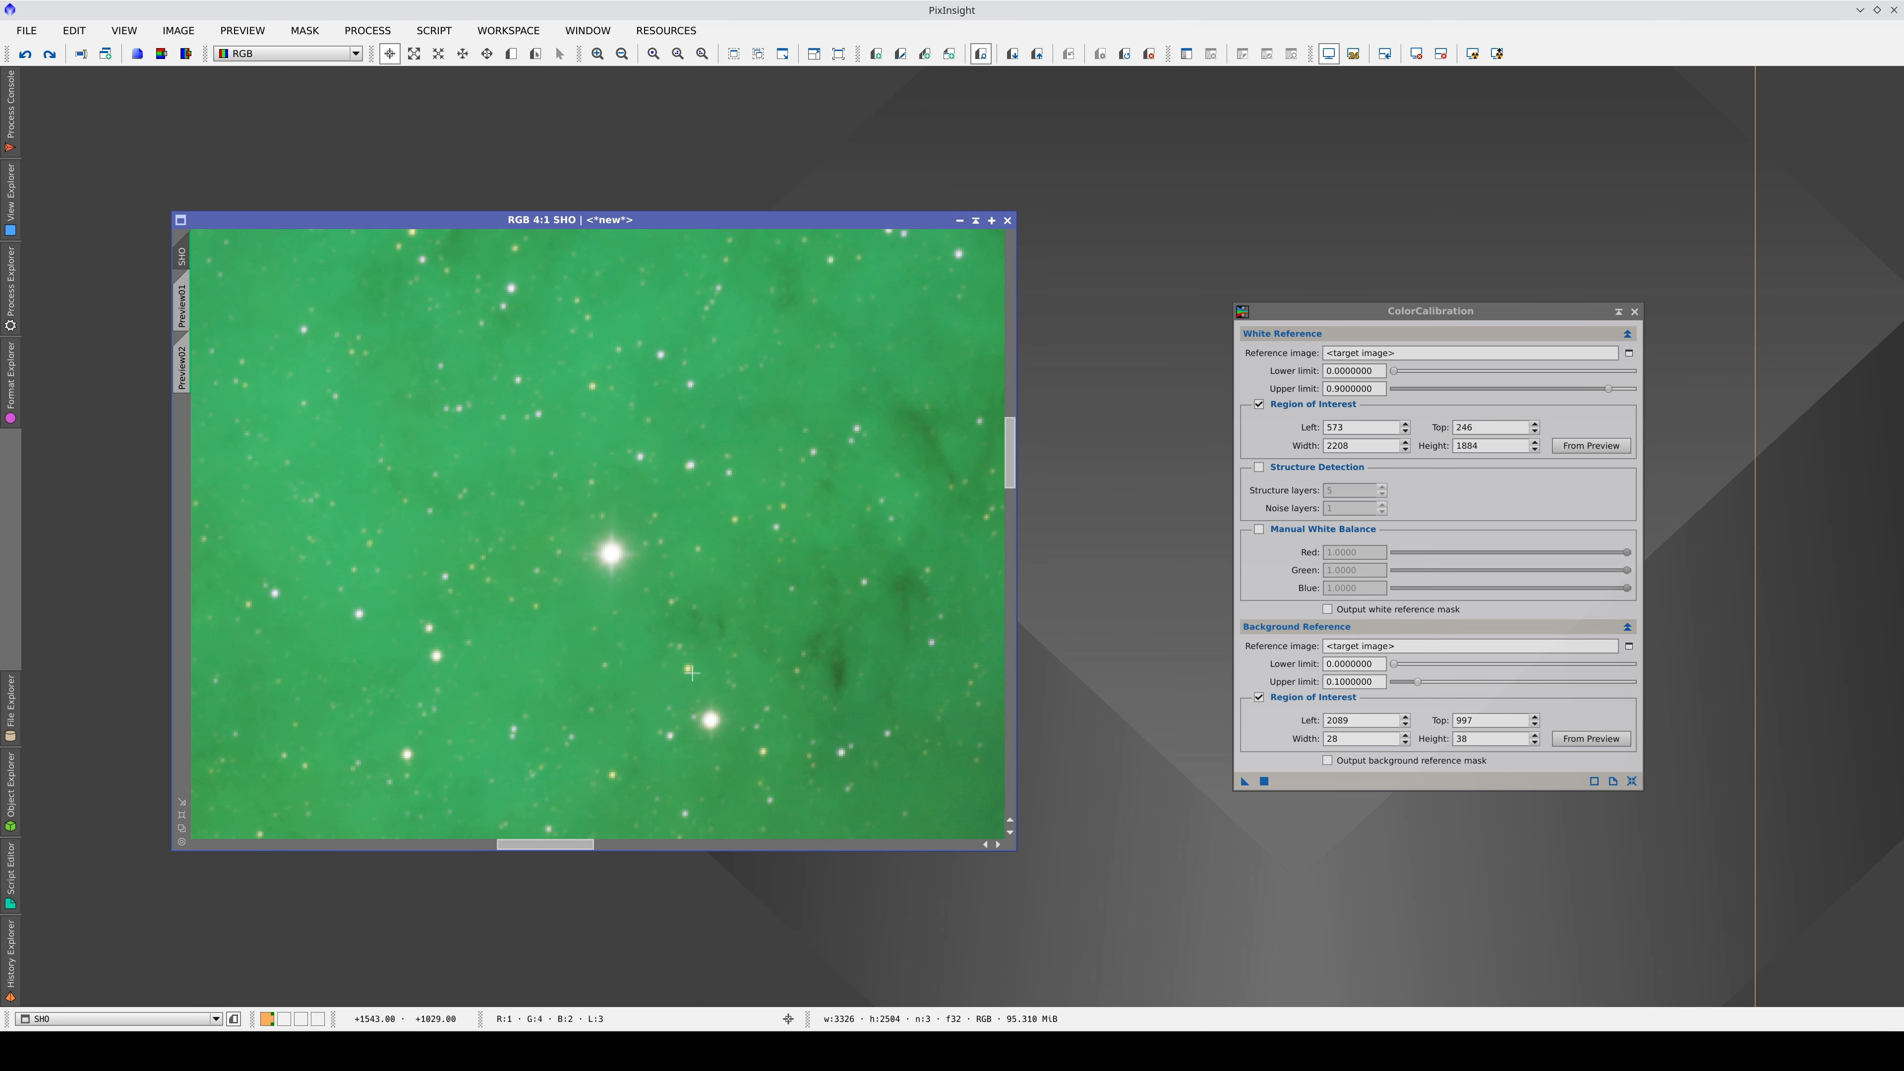
drag(765, 397, 518, 727)
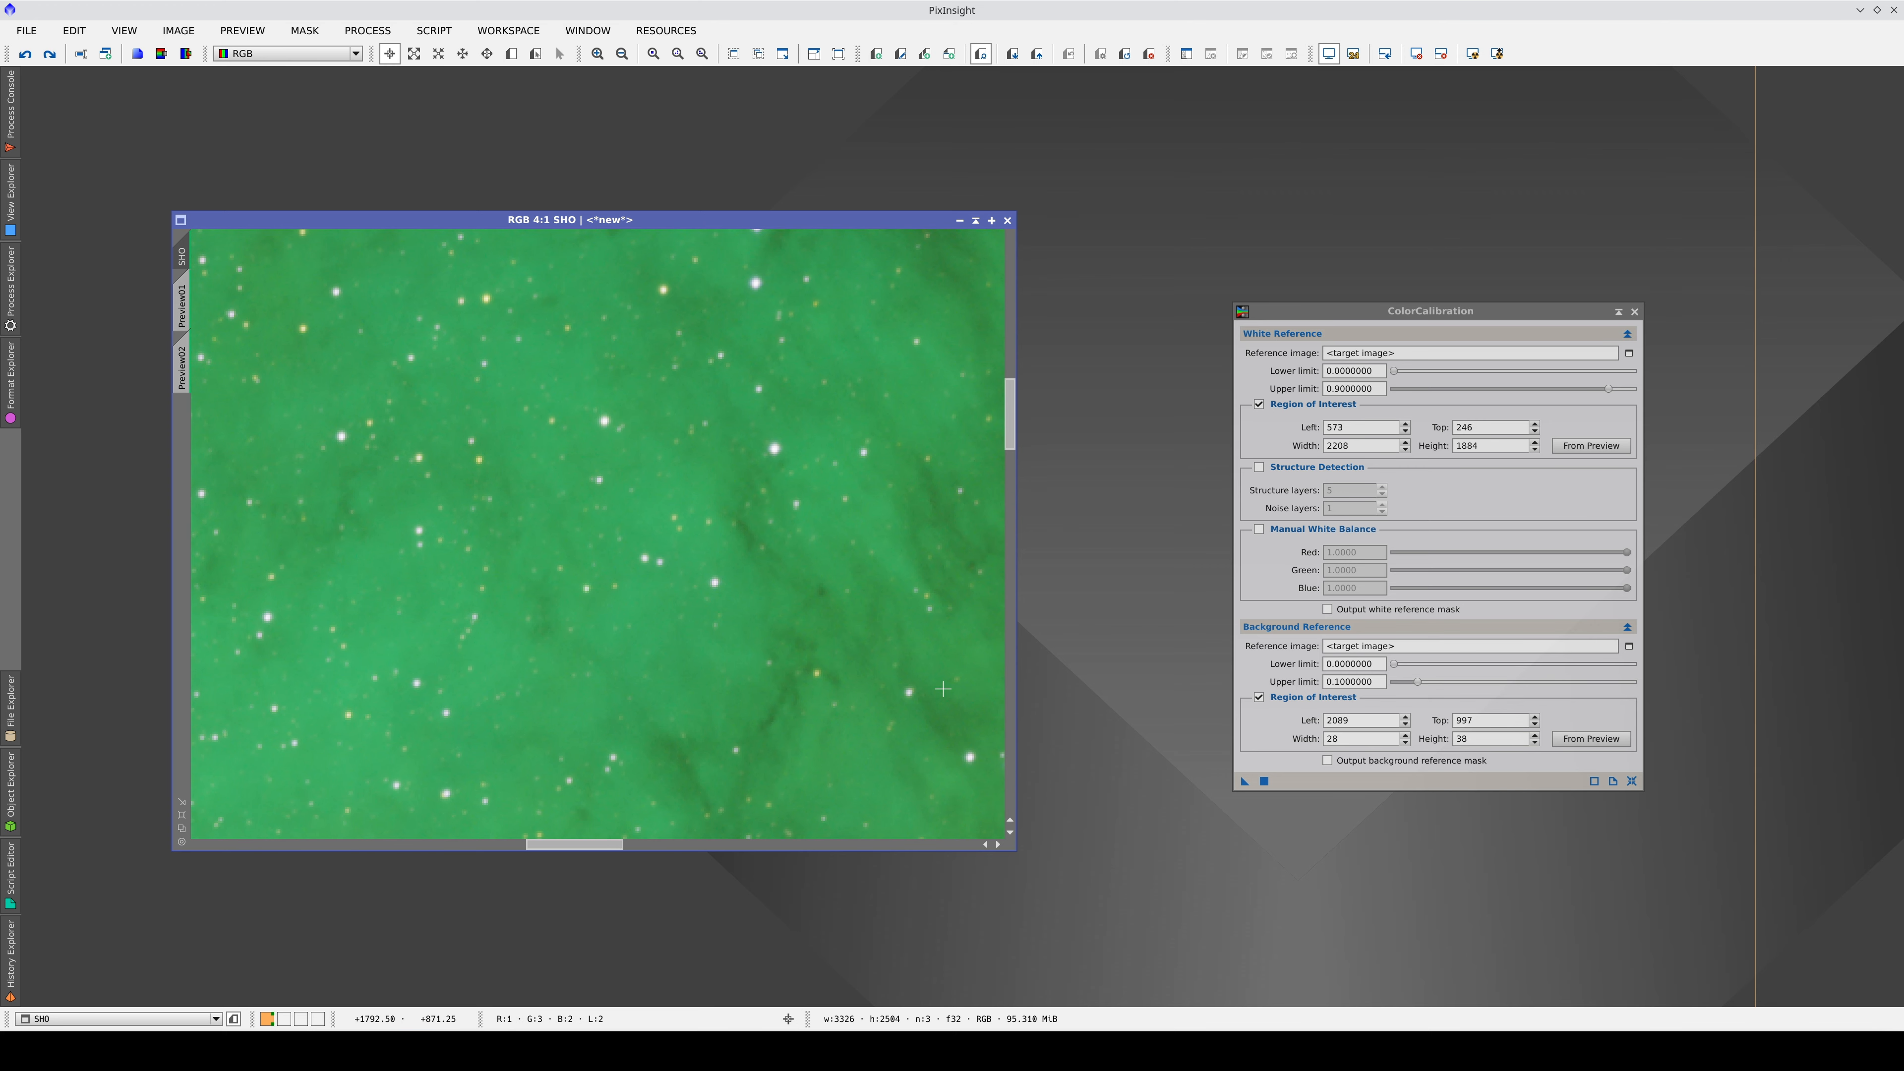
drag(935, 679, 711, 492)
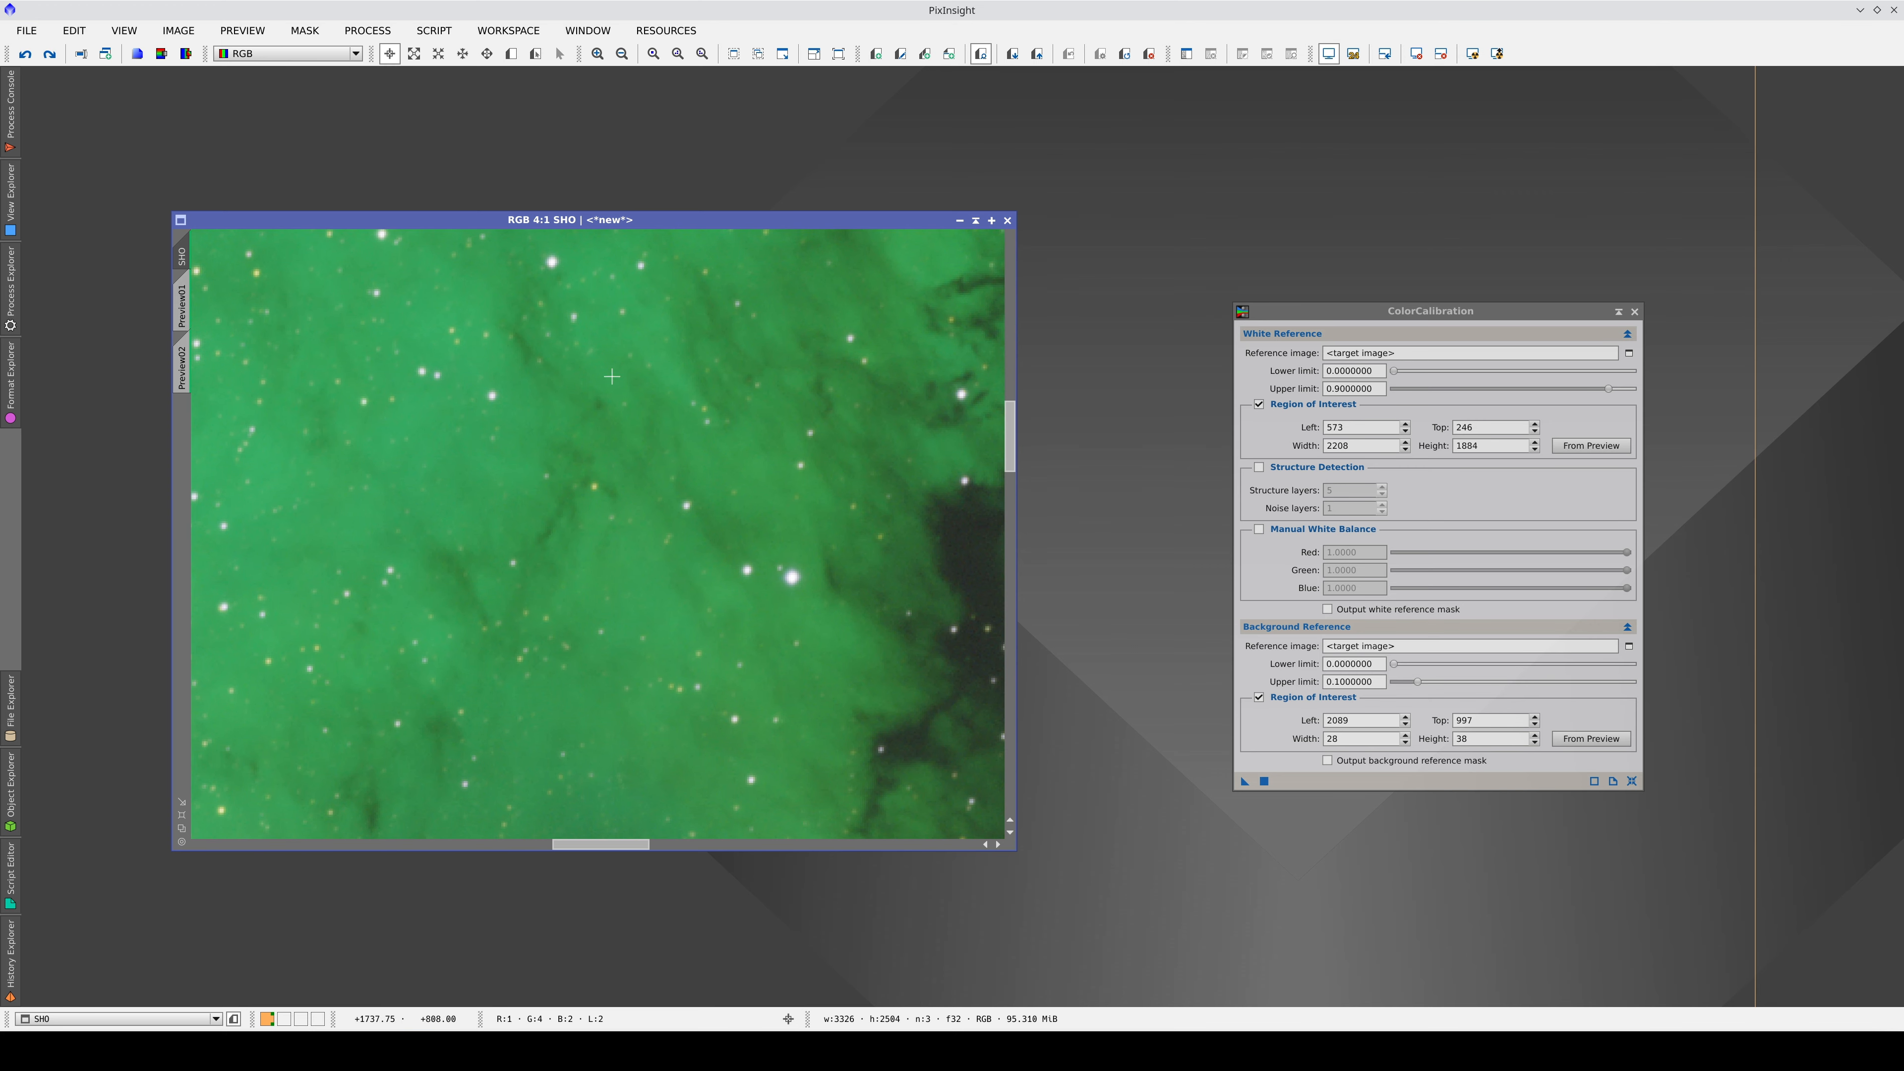
drag(612, 377, 1109, 258)
drag(896, 783, 733, 678)
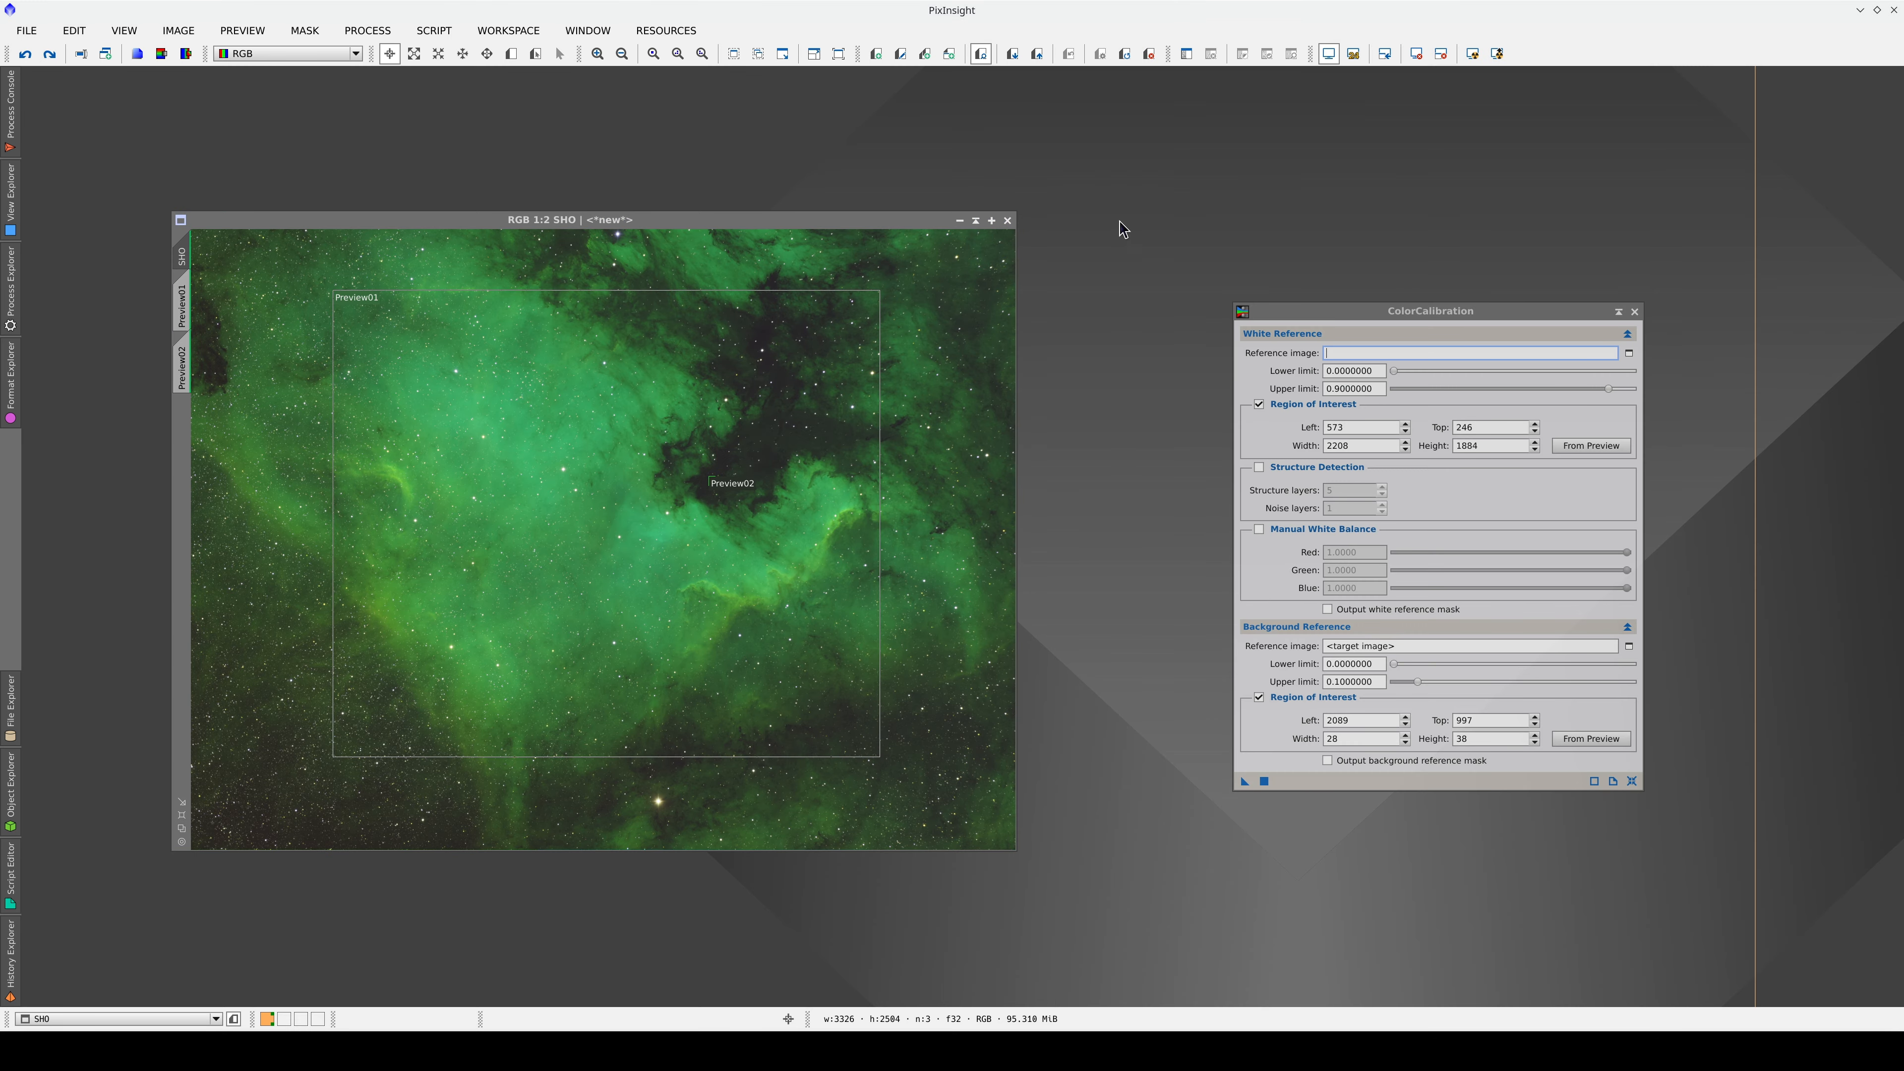
Redo the color calibration on SHO and duplicate the calibrated image under the identifier SHO_with_stars.
click(50, 55)
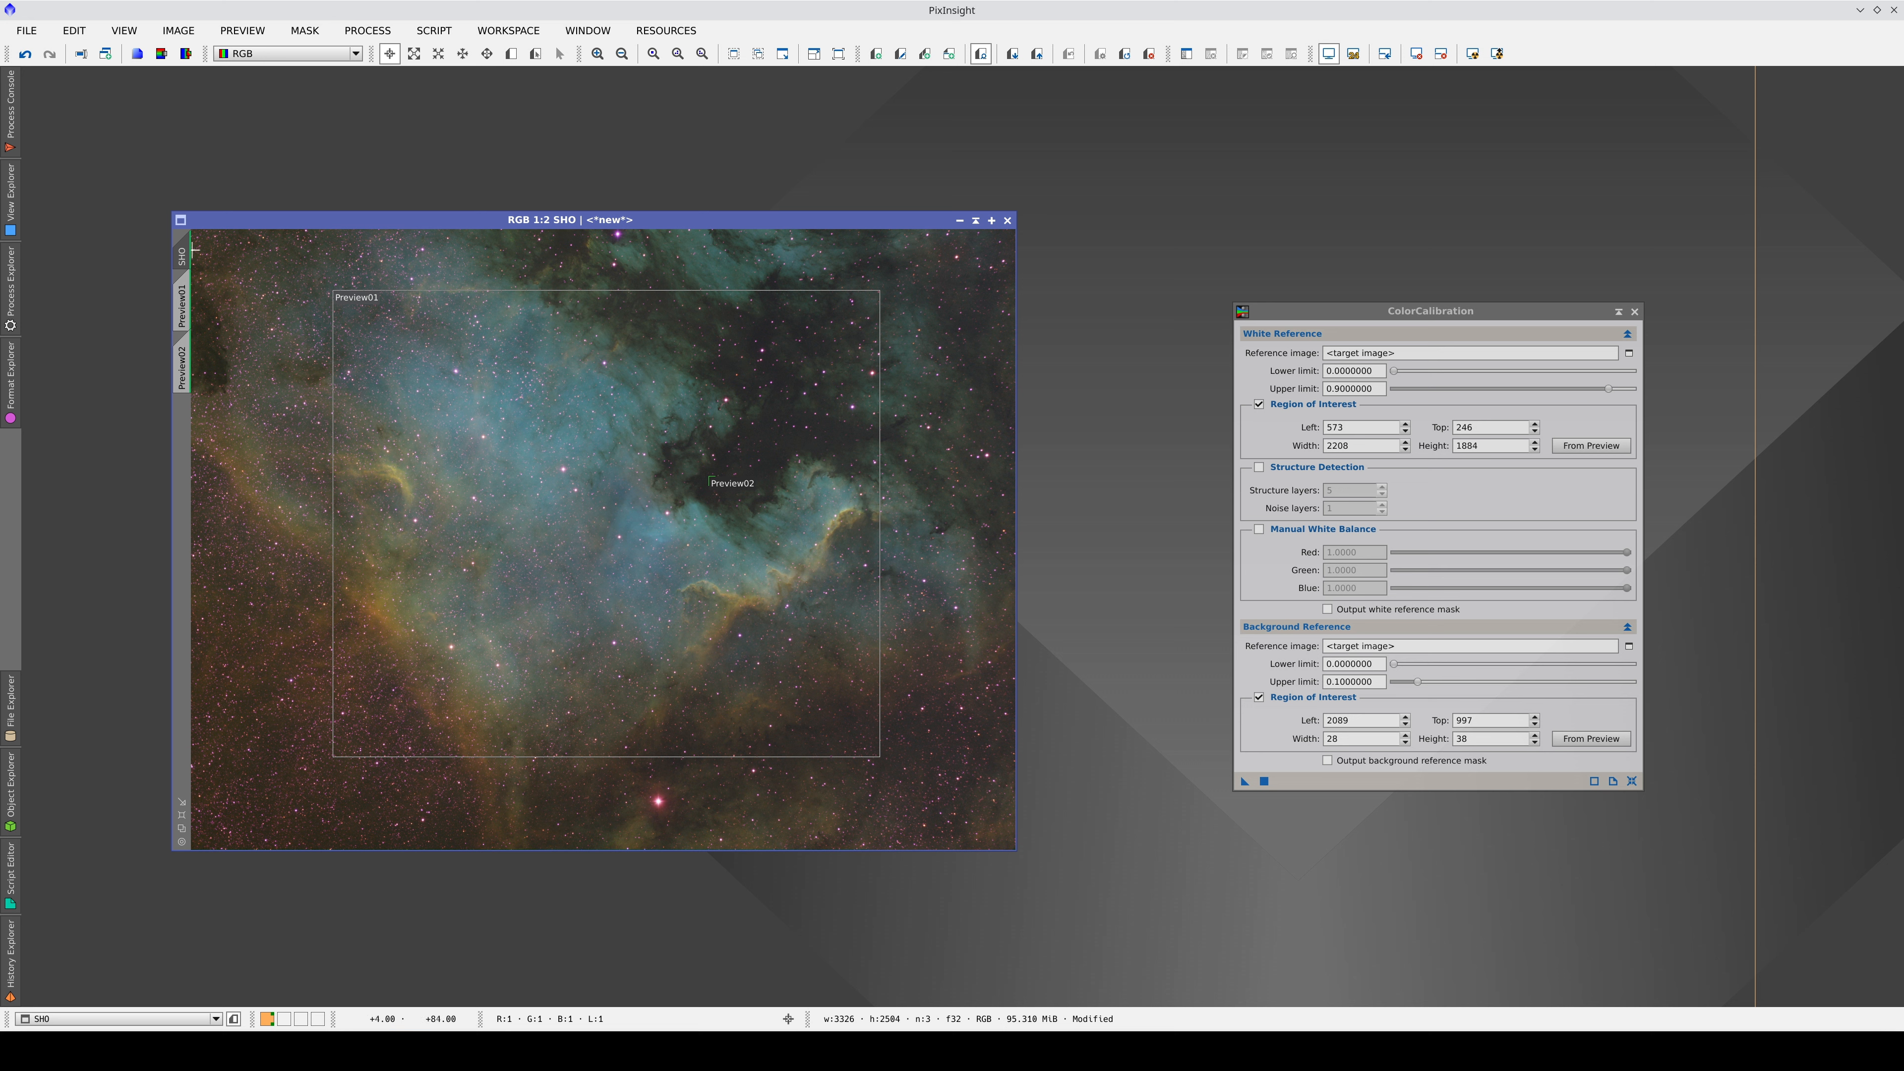
drag(182, 249, 502, 301)
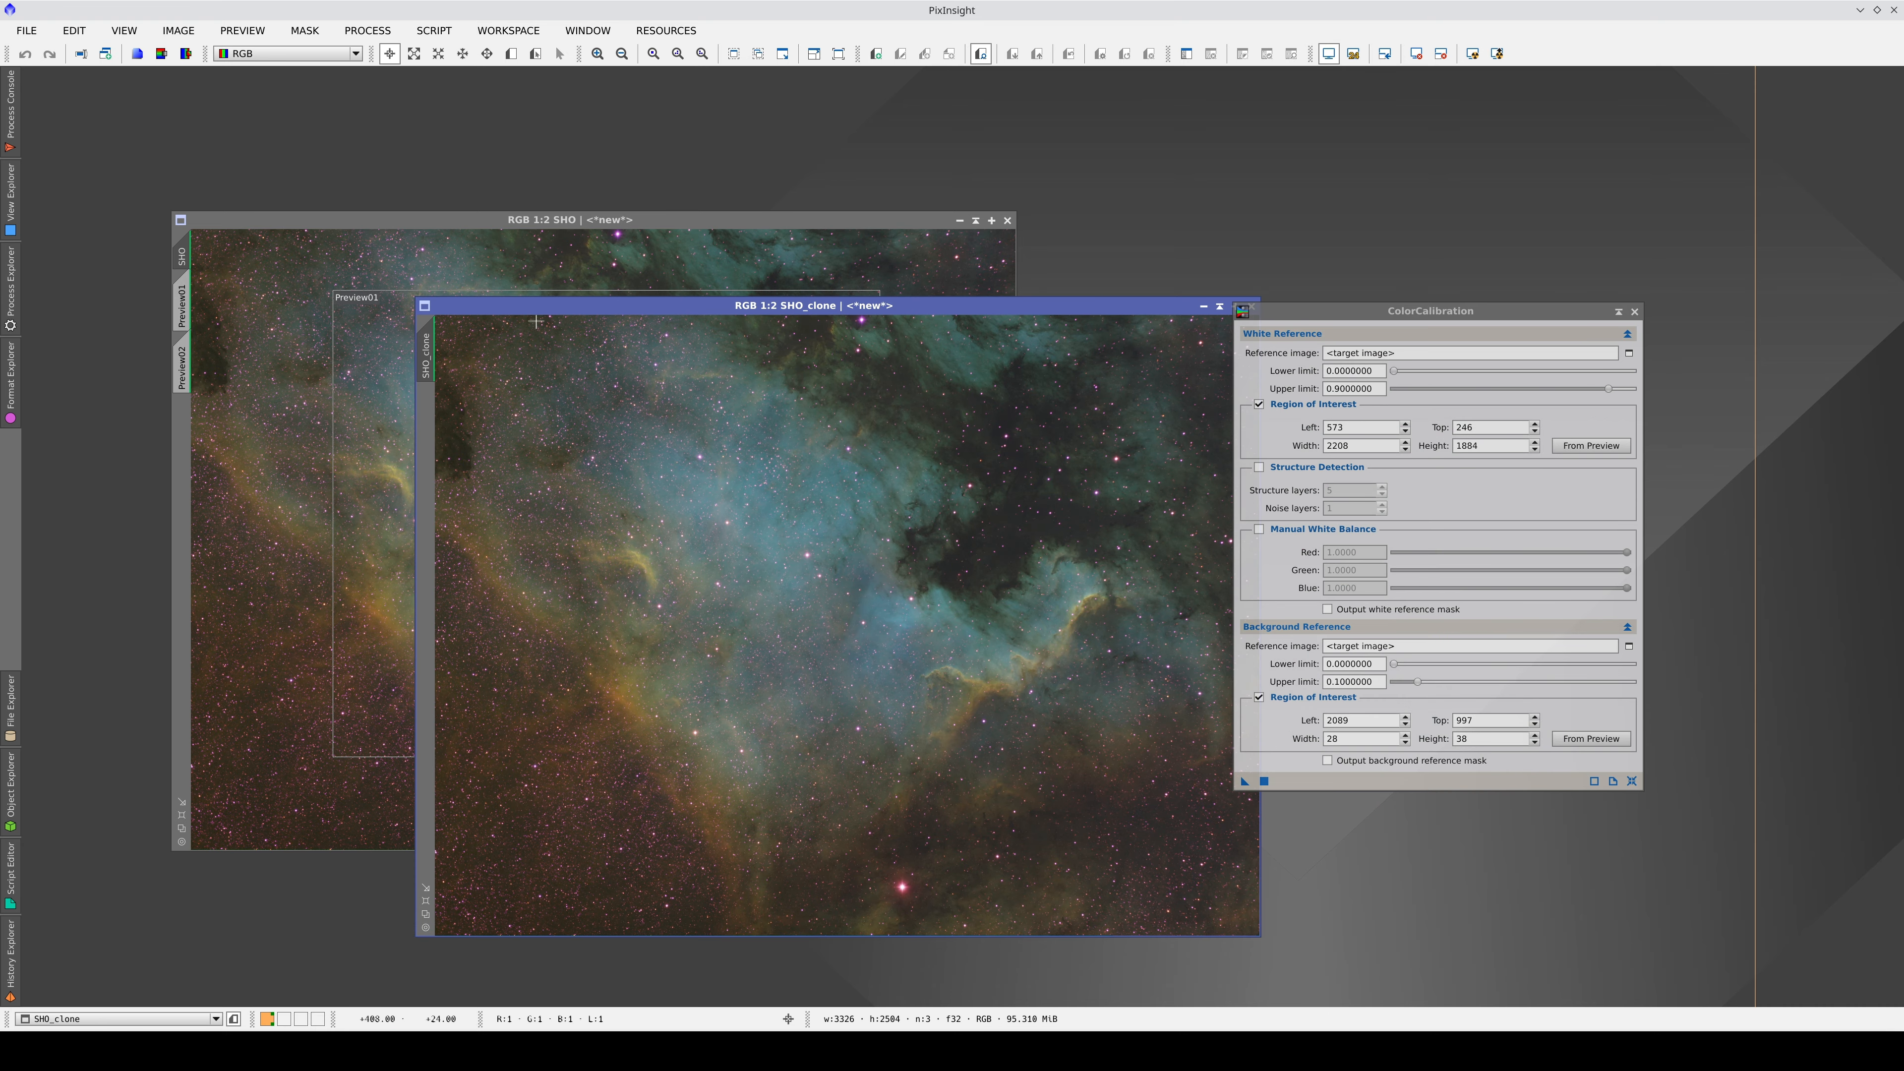
double_click(429, 358)
text(SHO_wi)
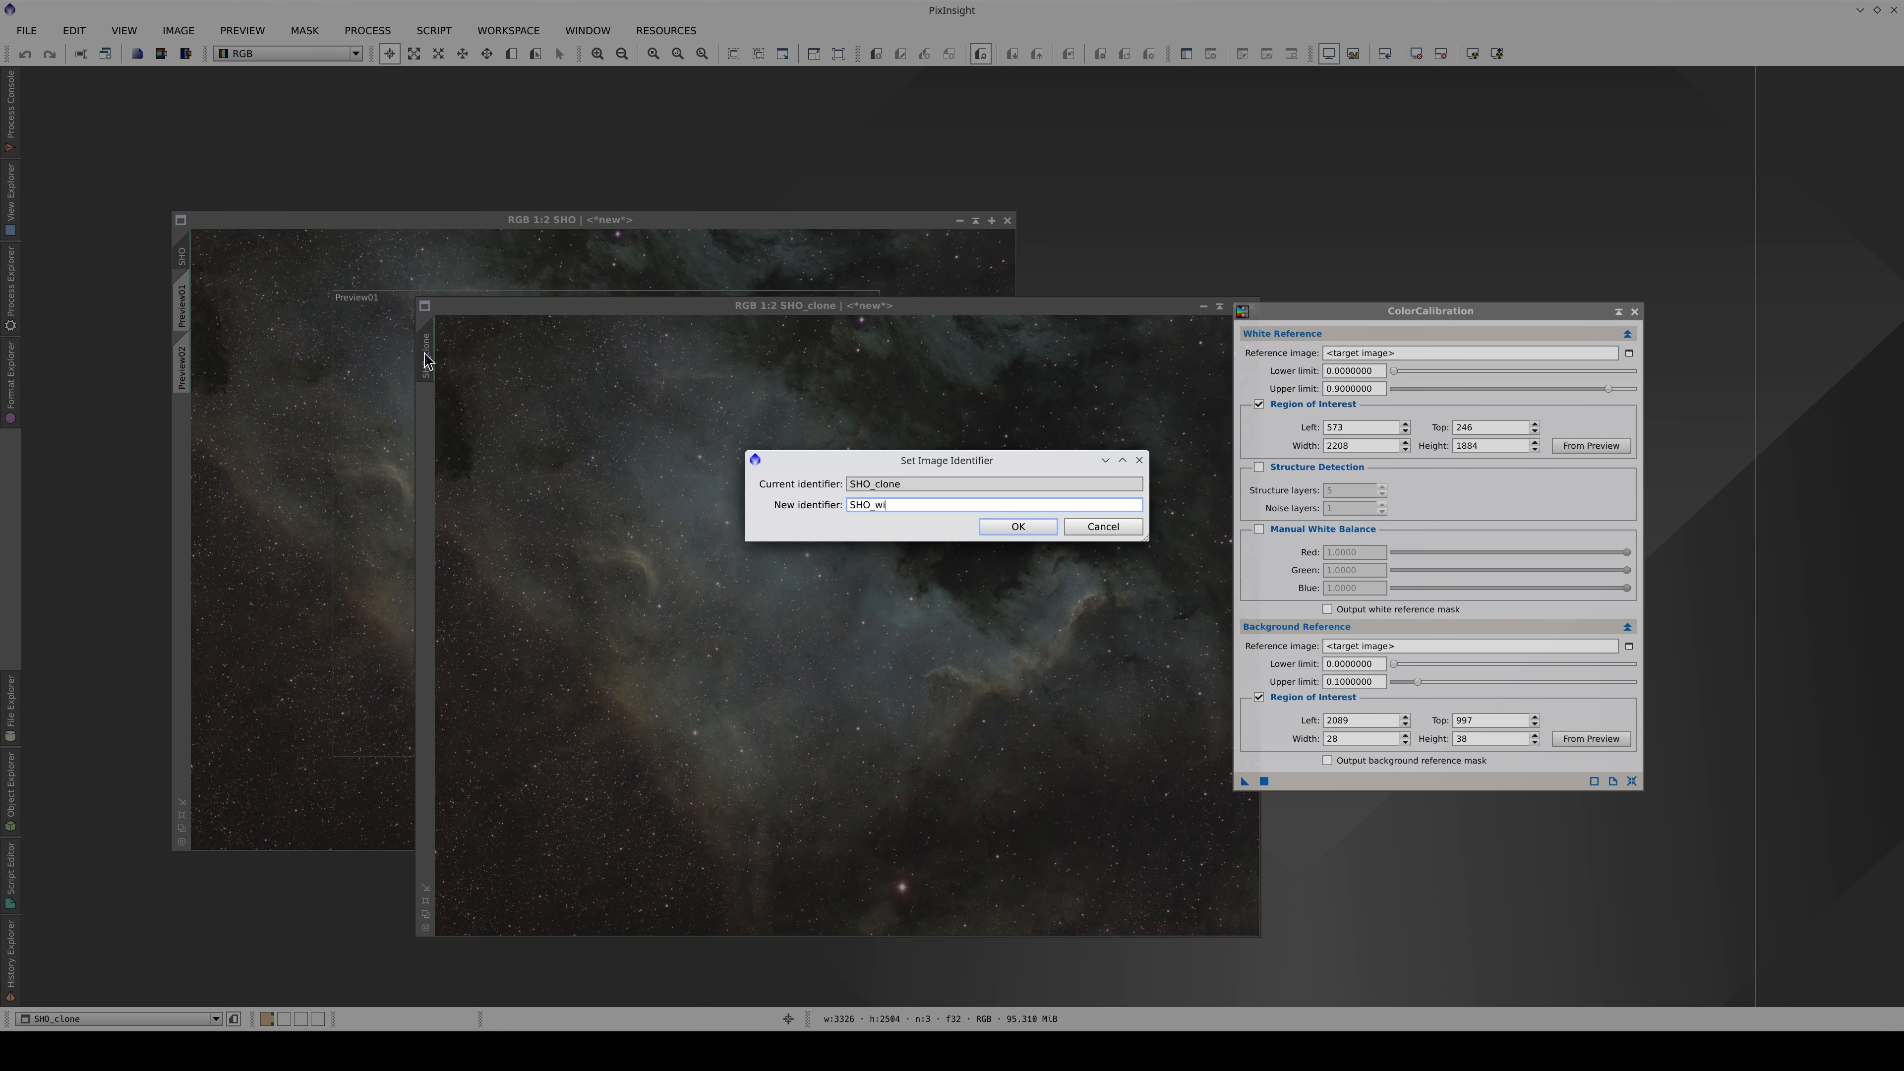
text(th_stars)
key(Return)
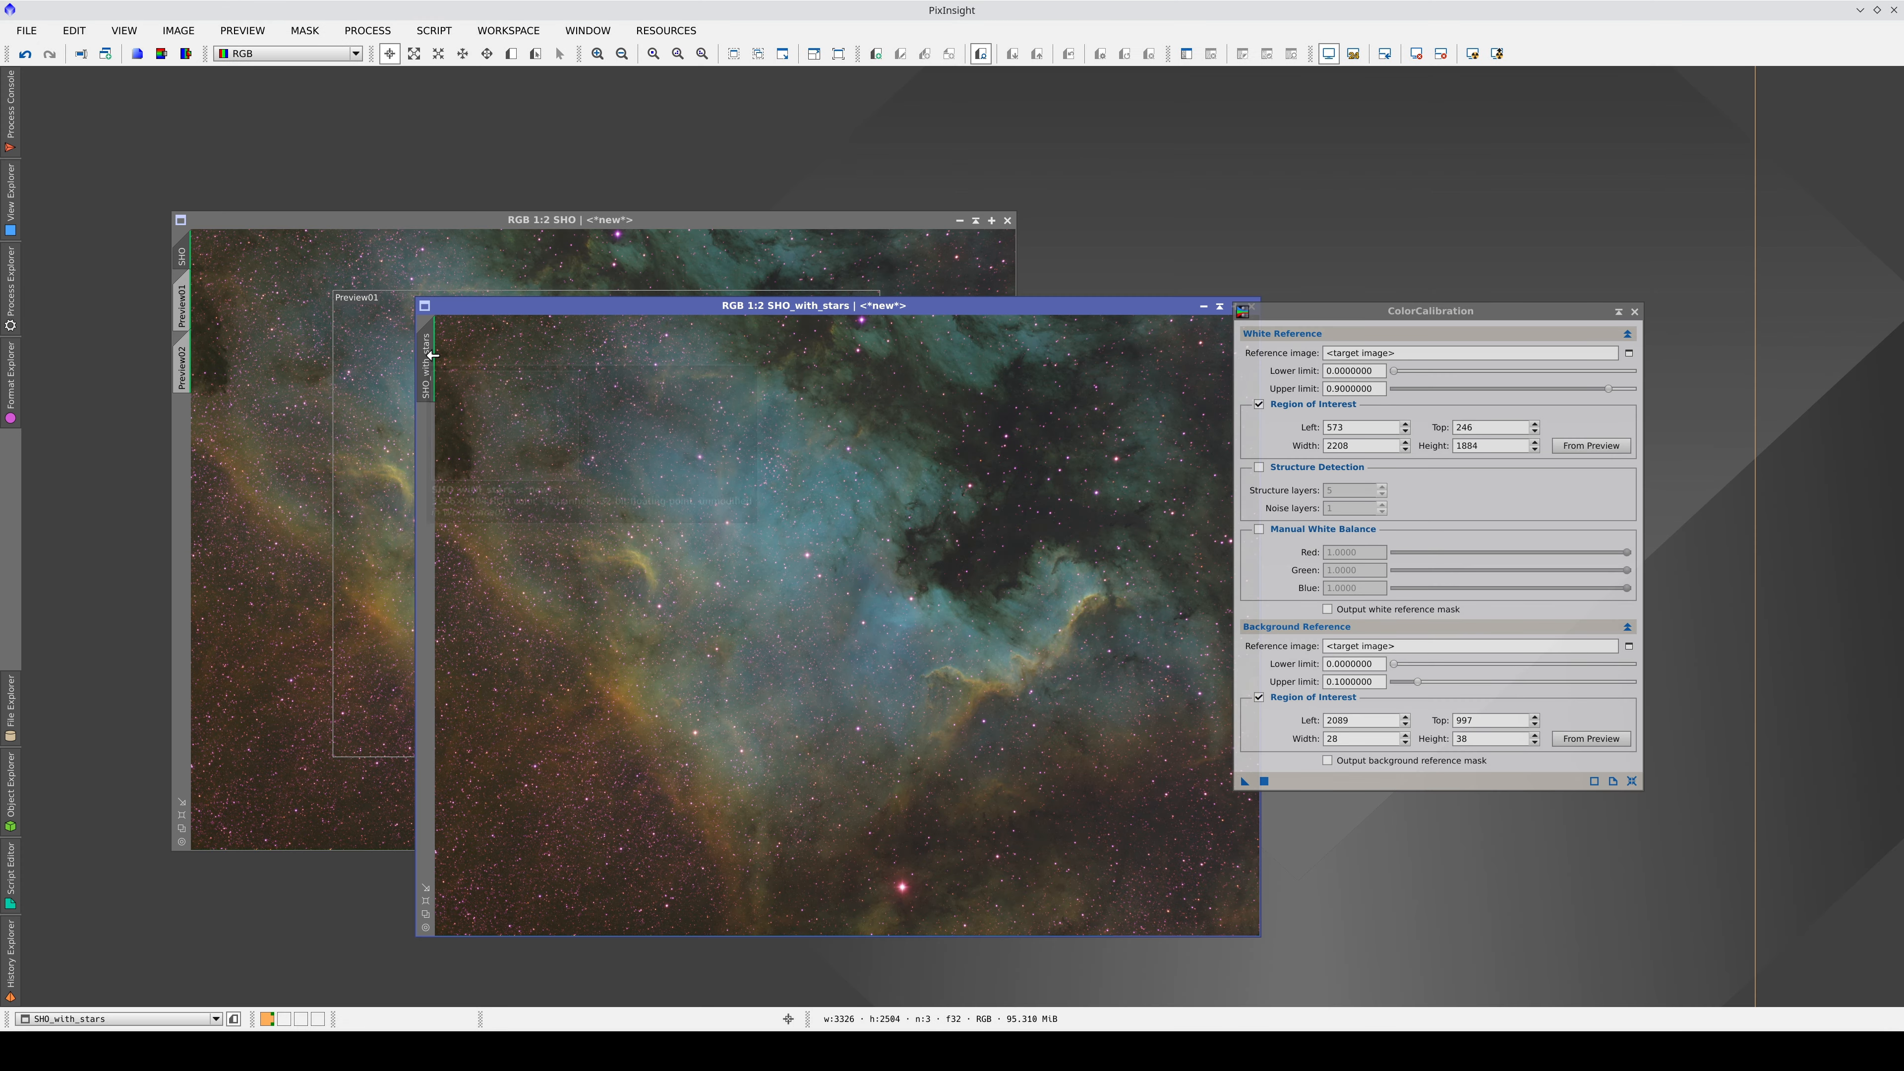
Minimize the SHO_with_stars image and park its icon in the upper-right corner of the workspace.
drag(817, 312, 822, 283)
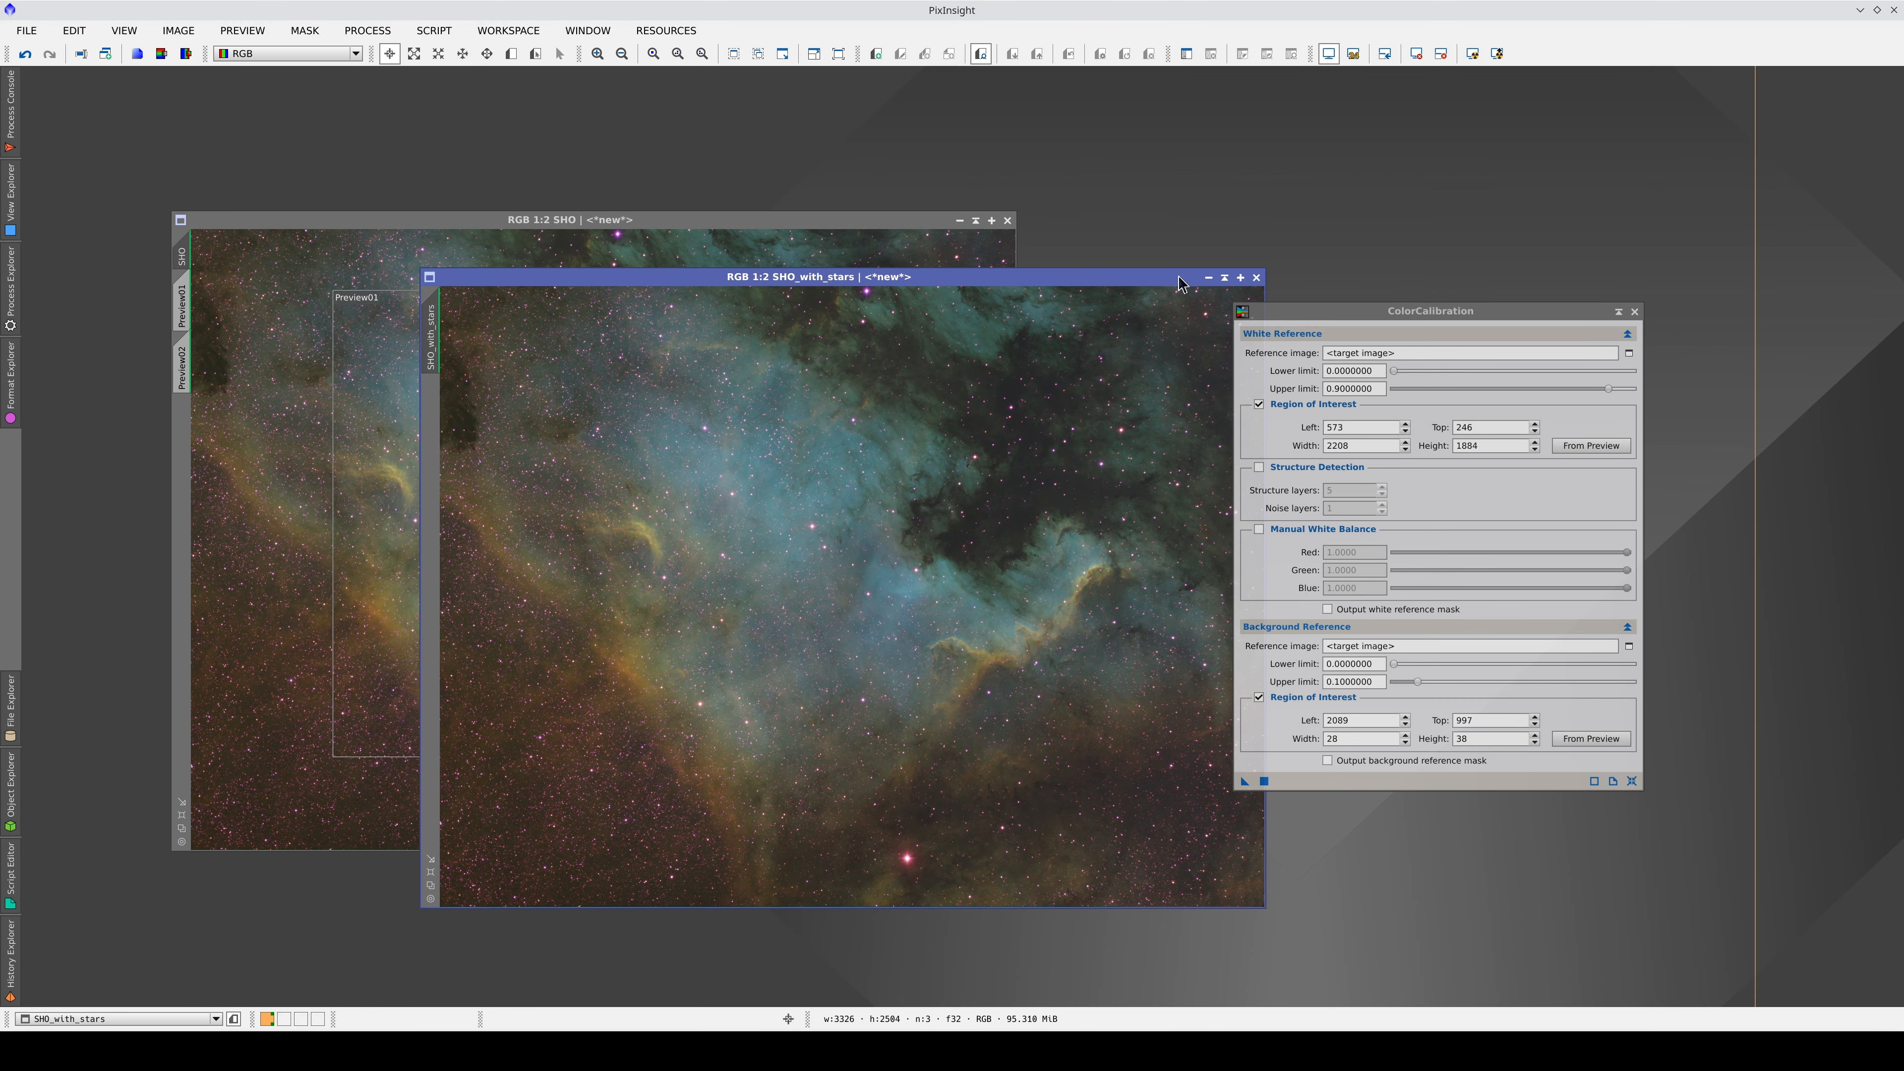
click(1208, 278)
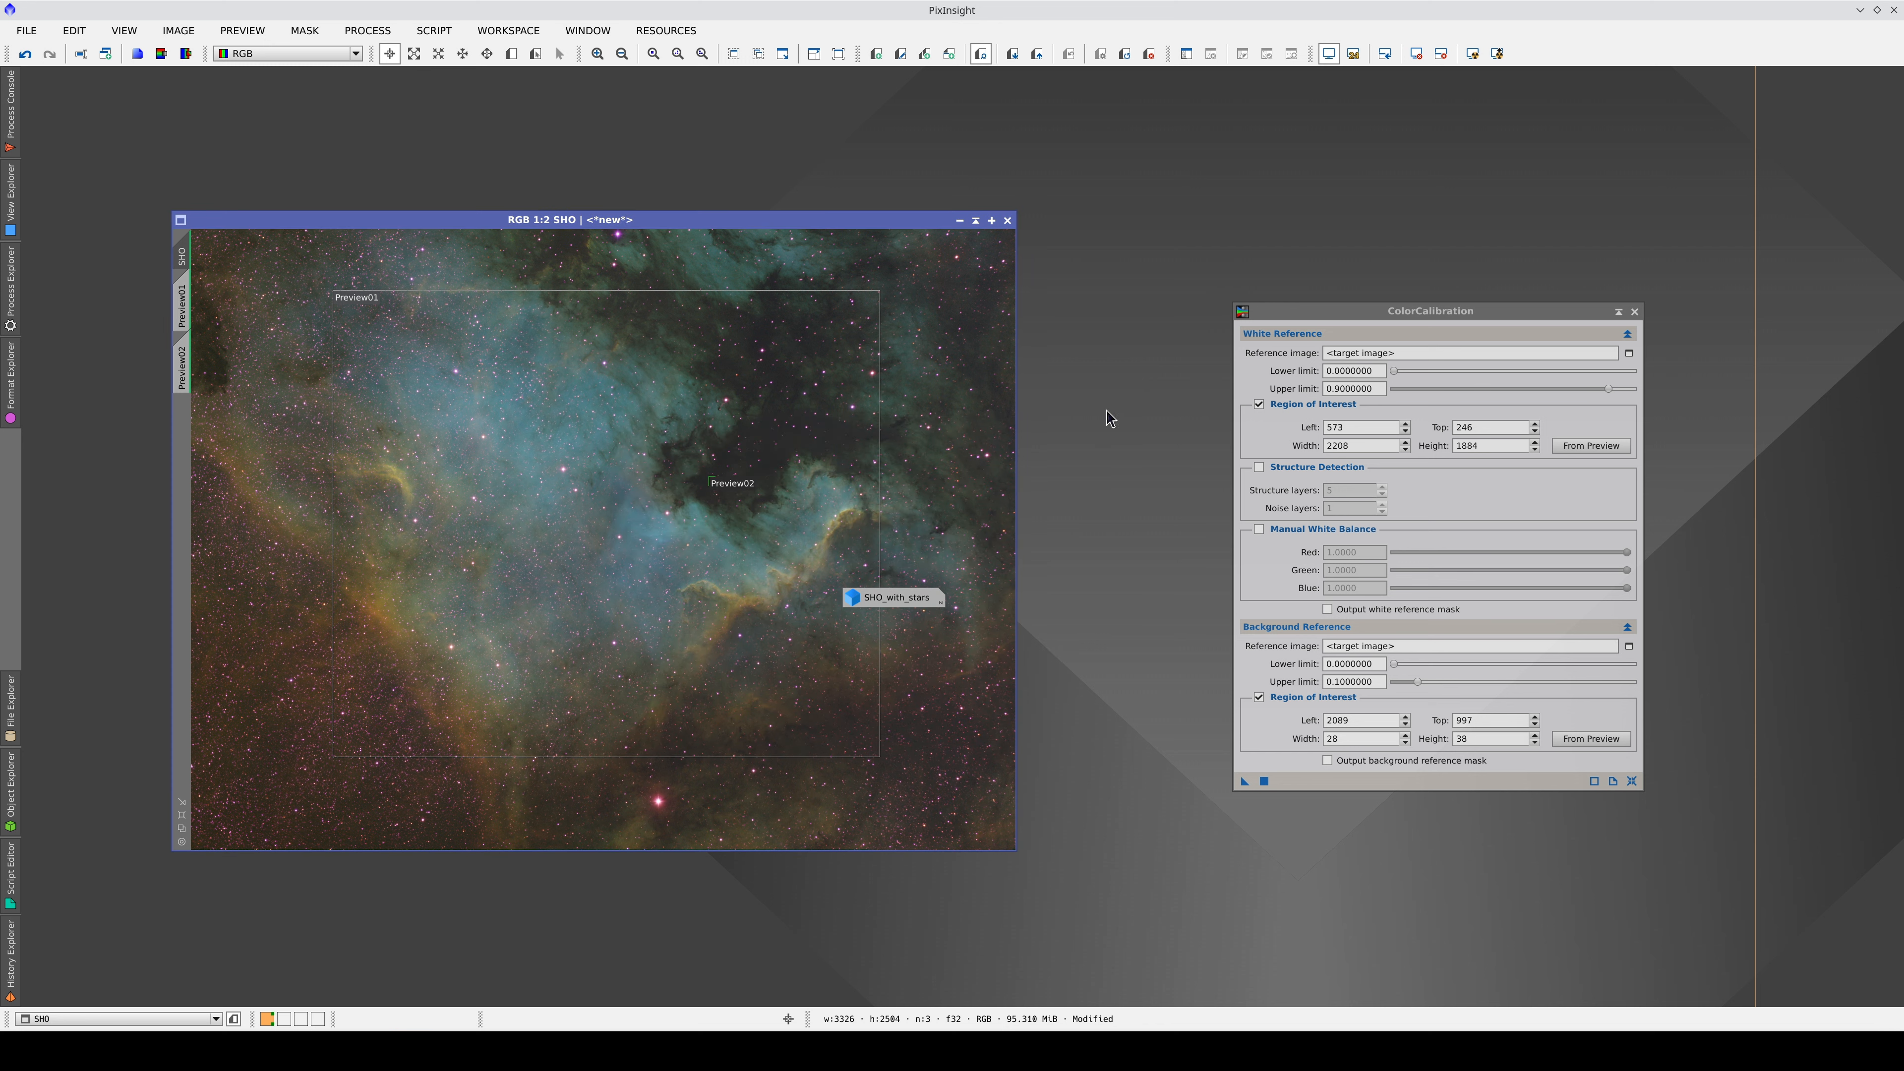
mouse_move(892, 600)
drag(889, 597, 1818, 94)
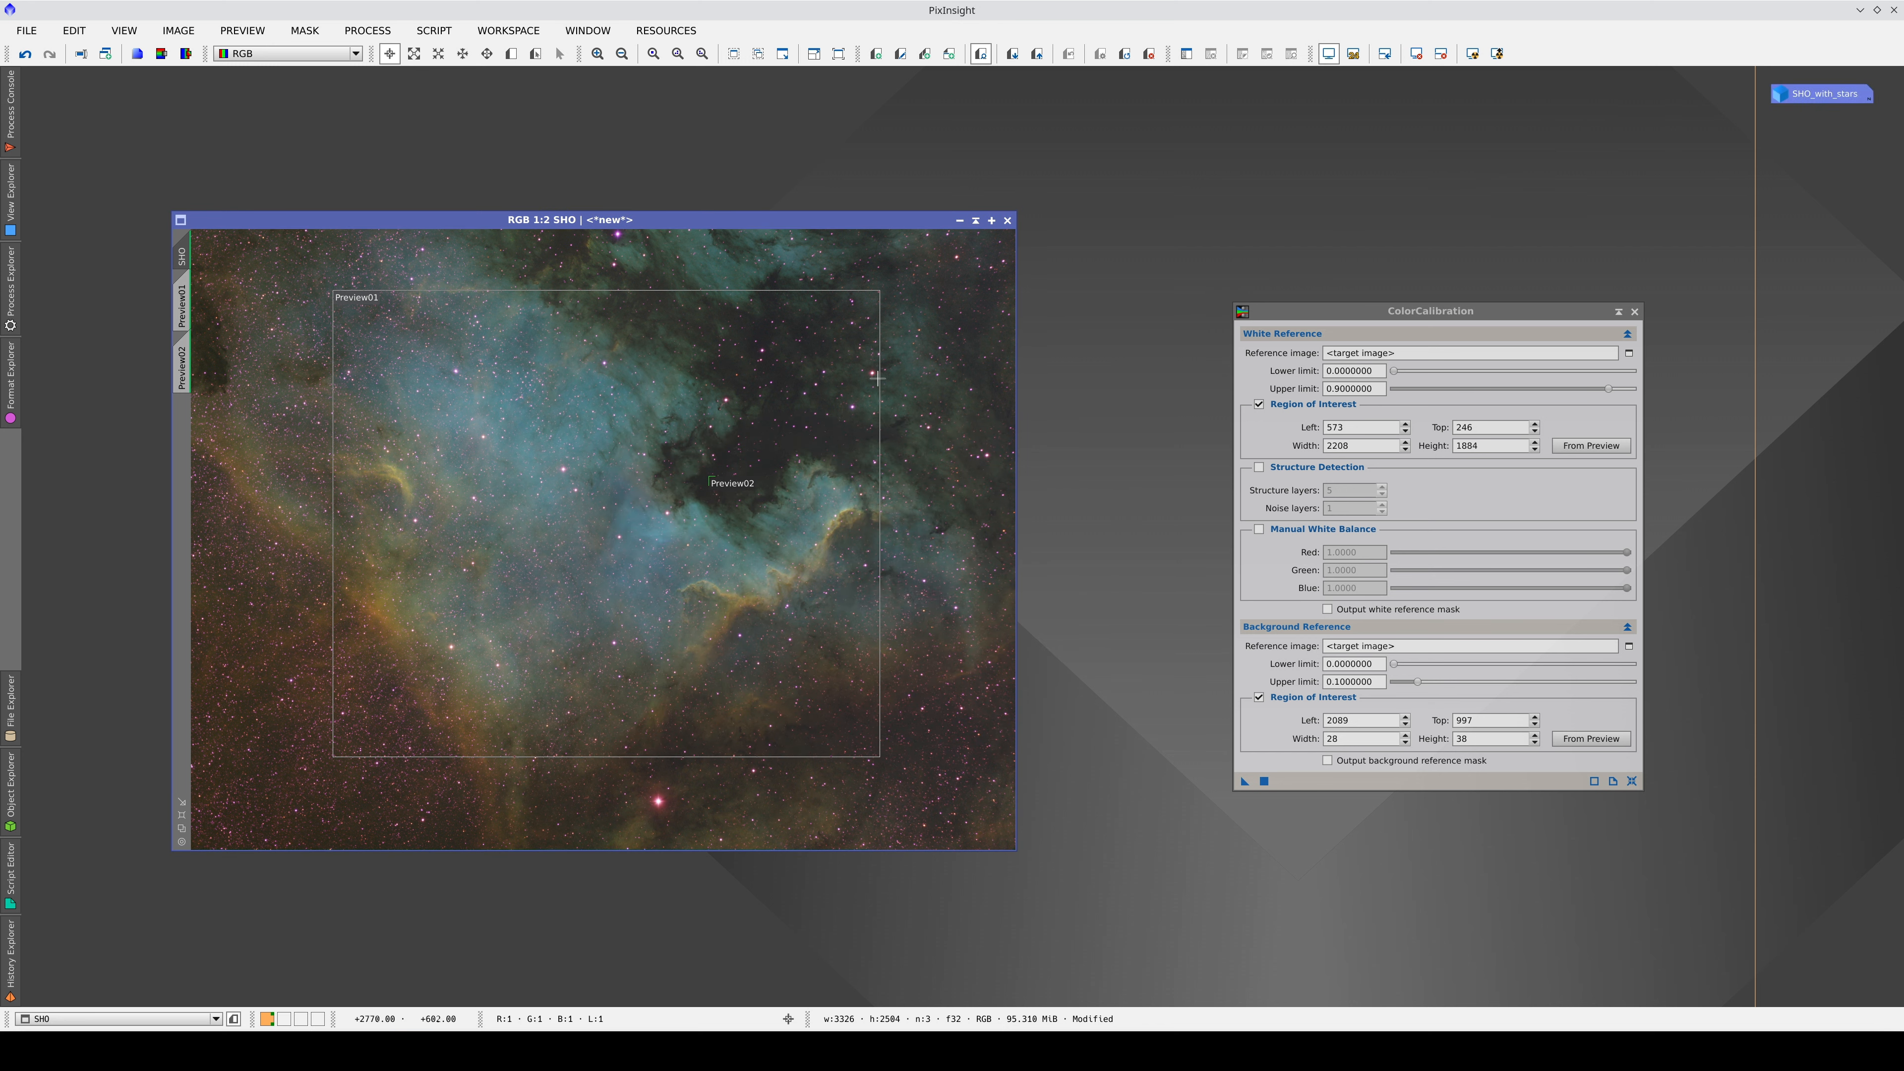
Undo the color calibration on SHO and duplicate the uncalibrated image under the identifier white_reference.
click(25, 53)
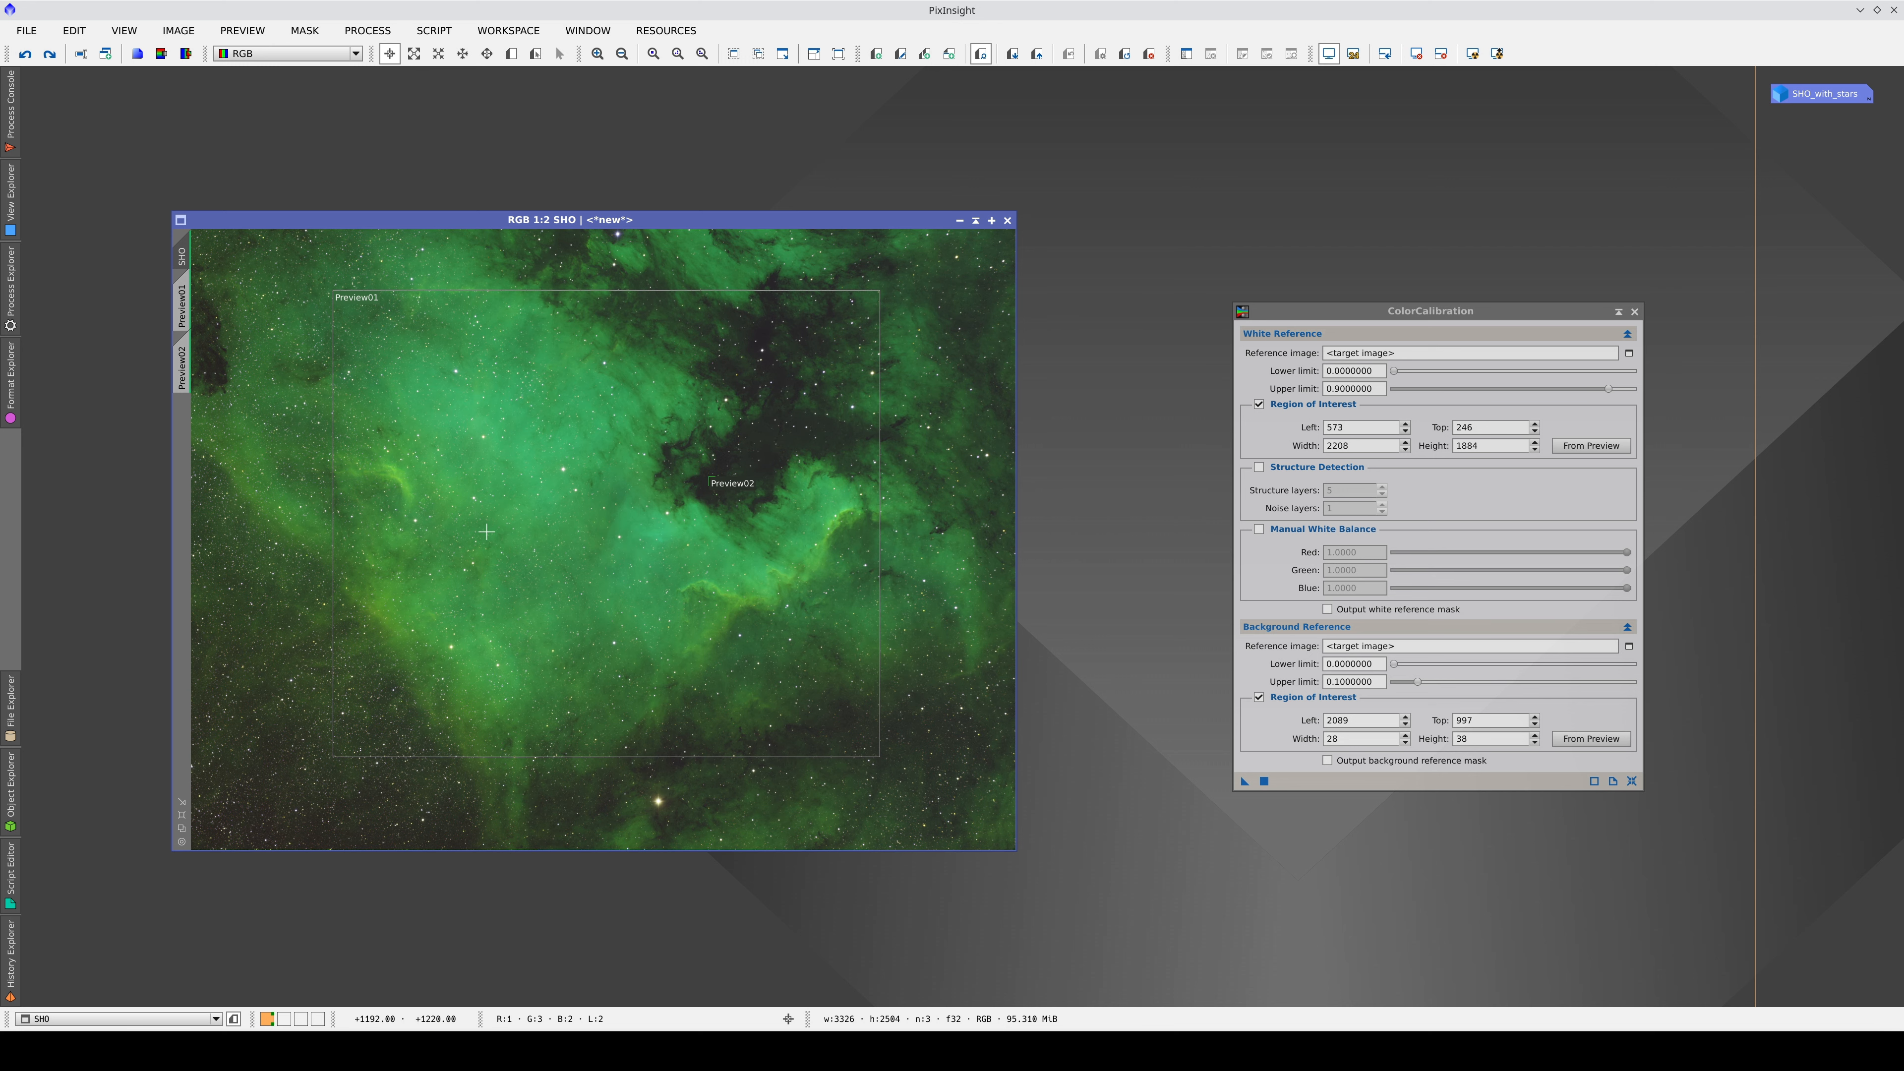
drag(182, 259, 495, 315)
double_click(492, 315)
text(white_refe)
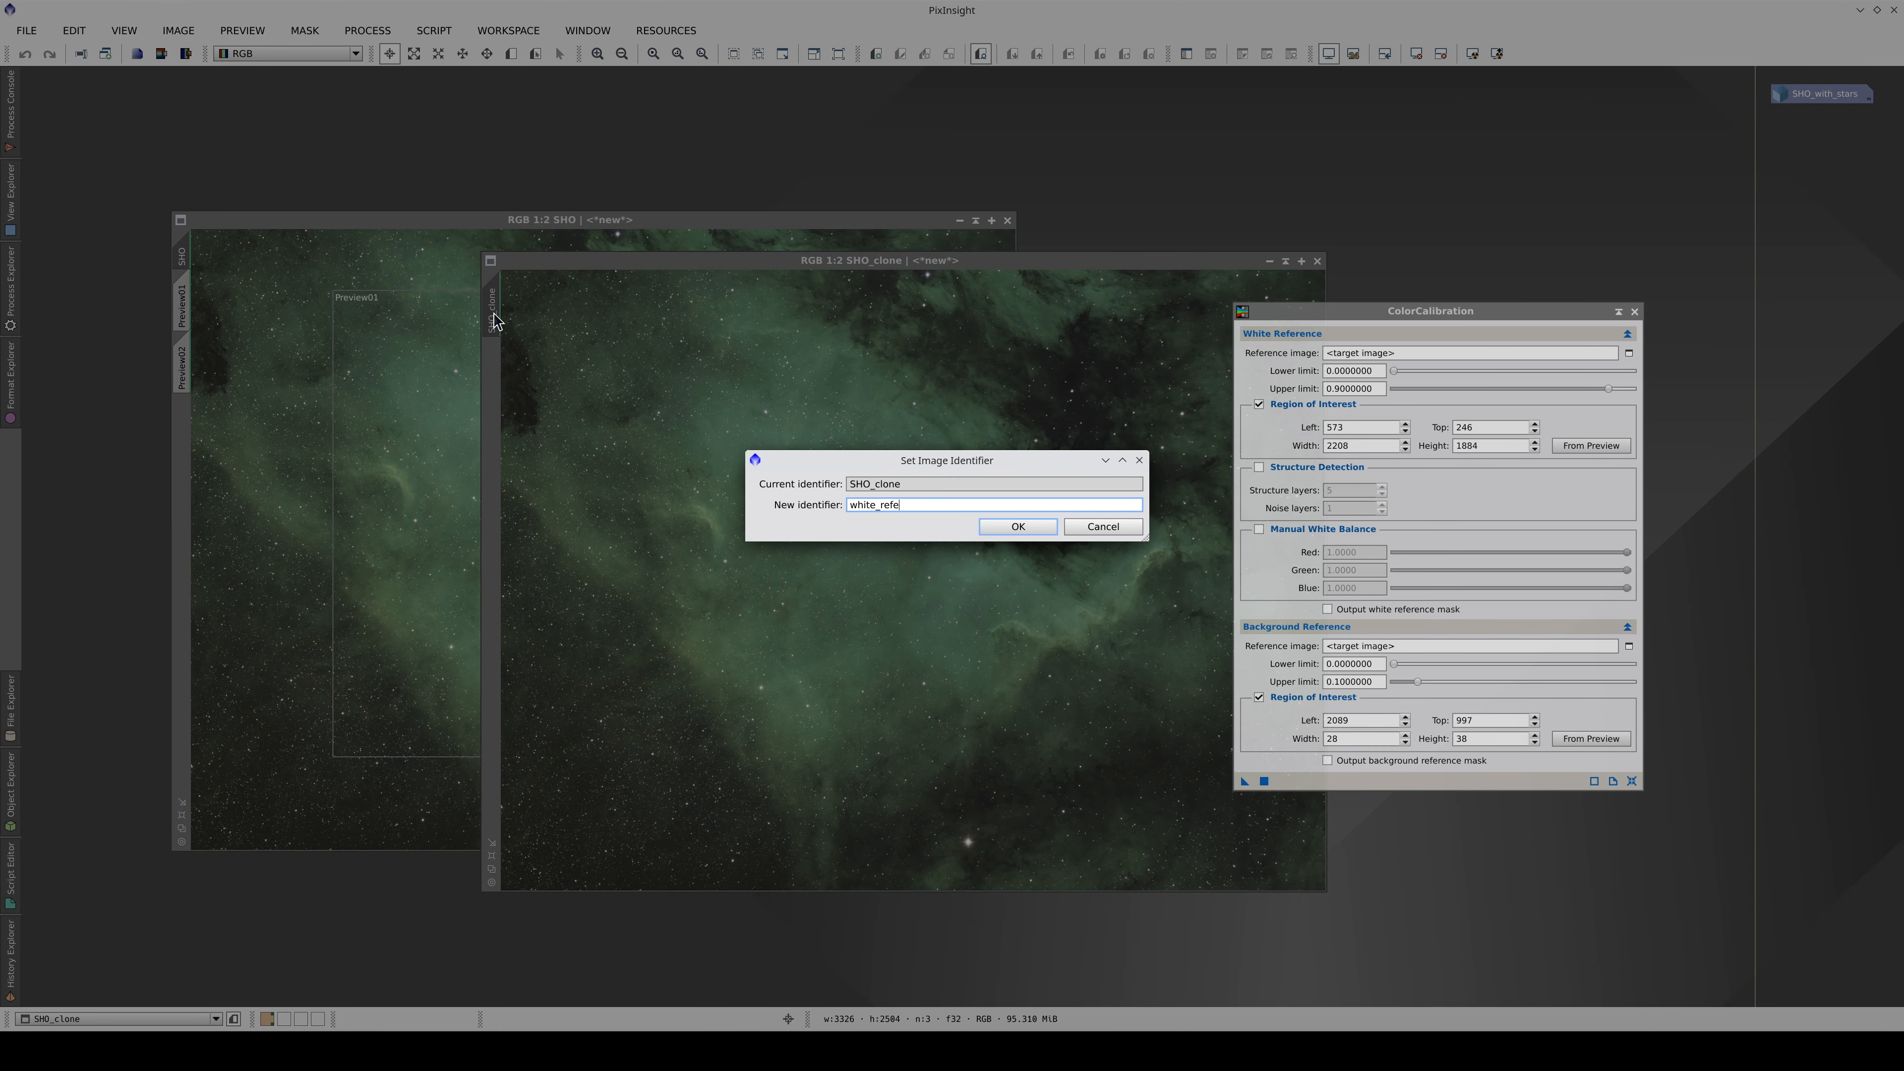
text(rence)
key(Return)
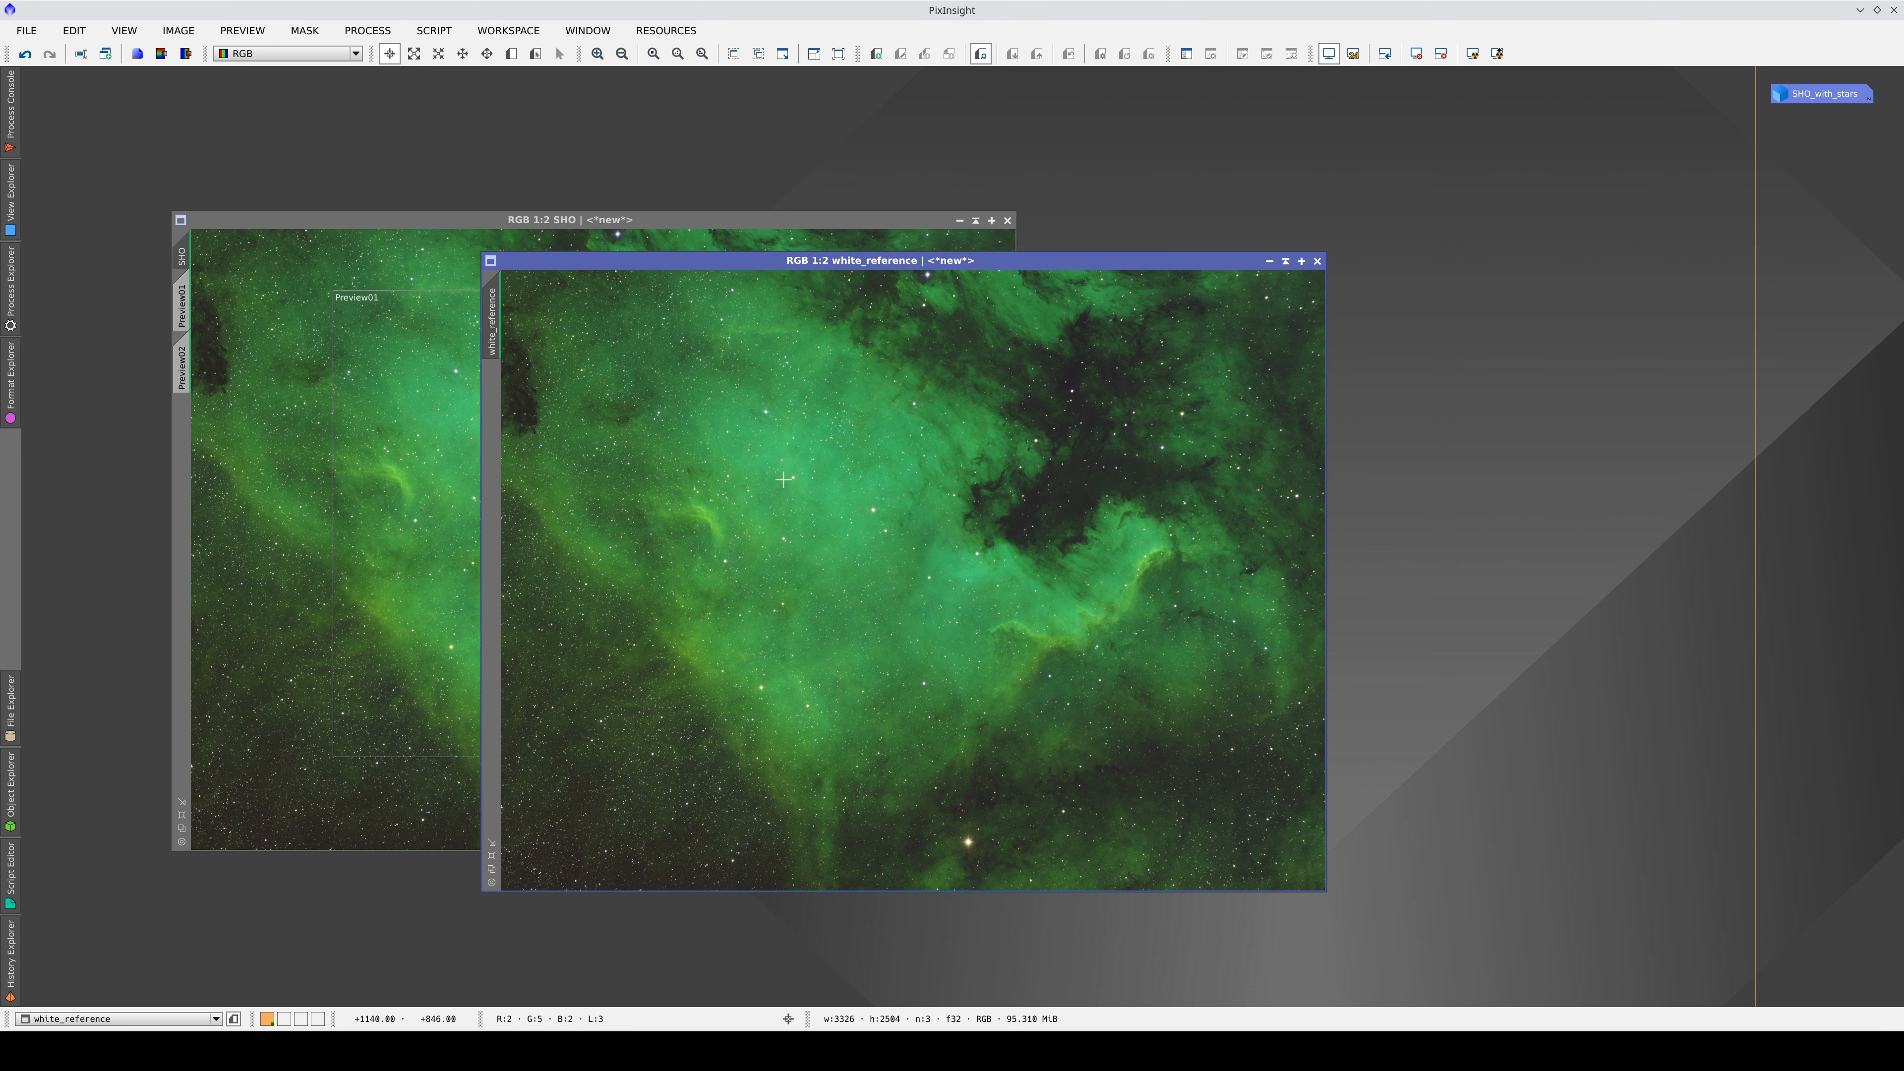
Inspect the stars in white_reference up close and open the MultiscaleMedianTransform process.
scroll(783, 479, up, 3)
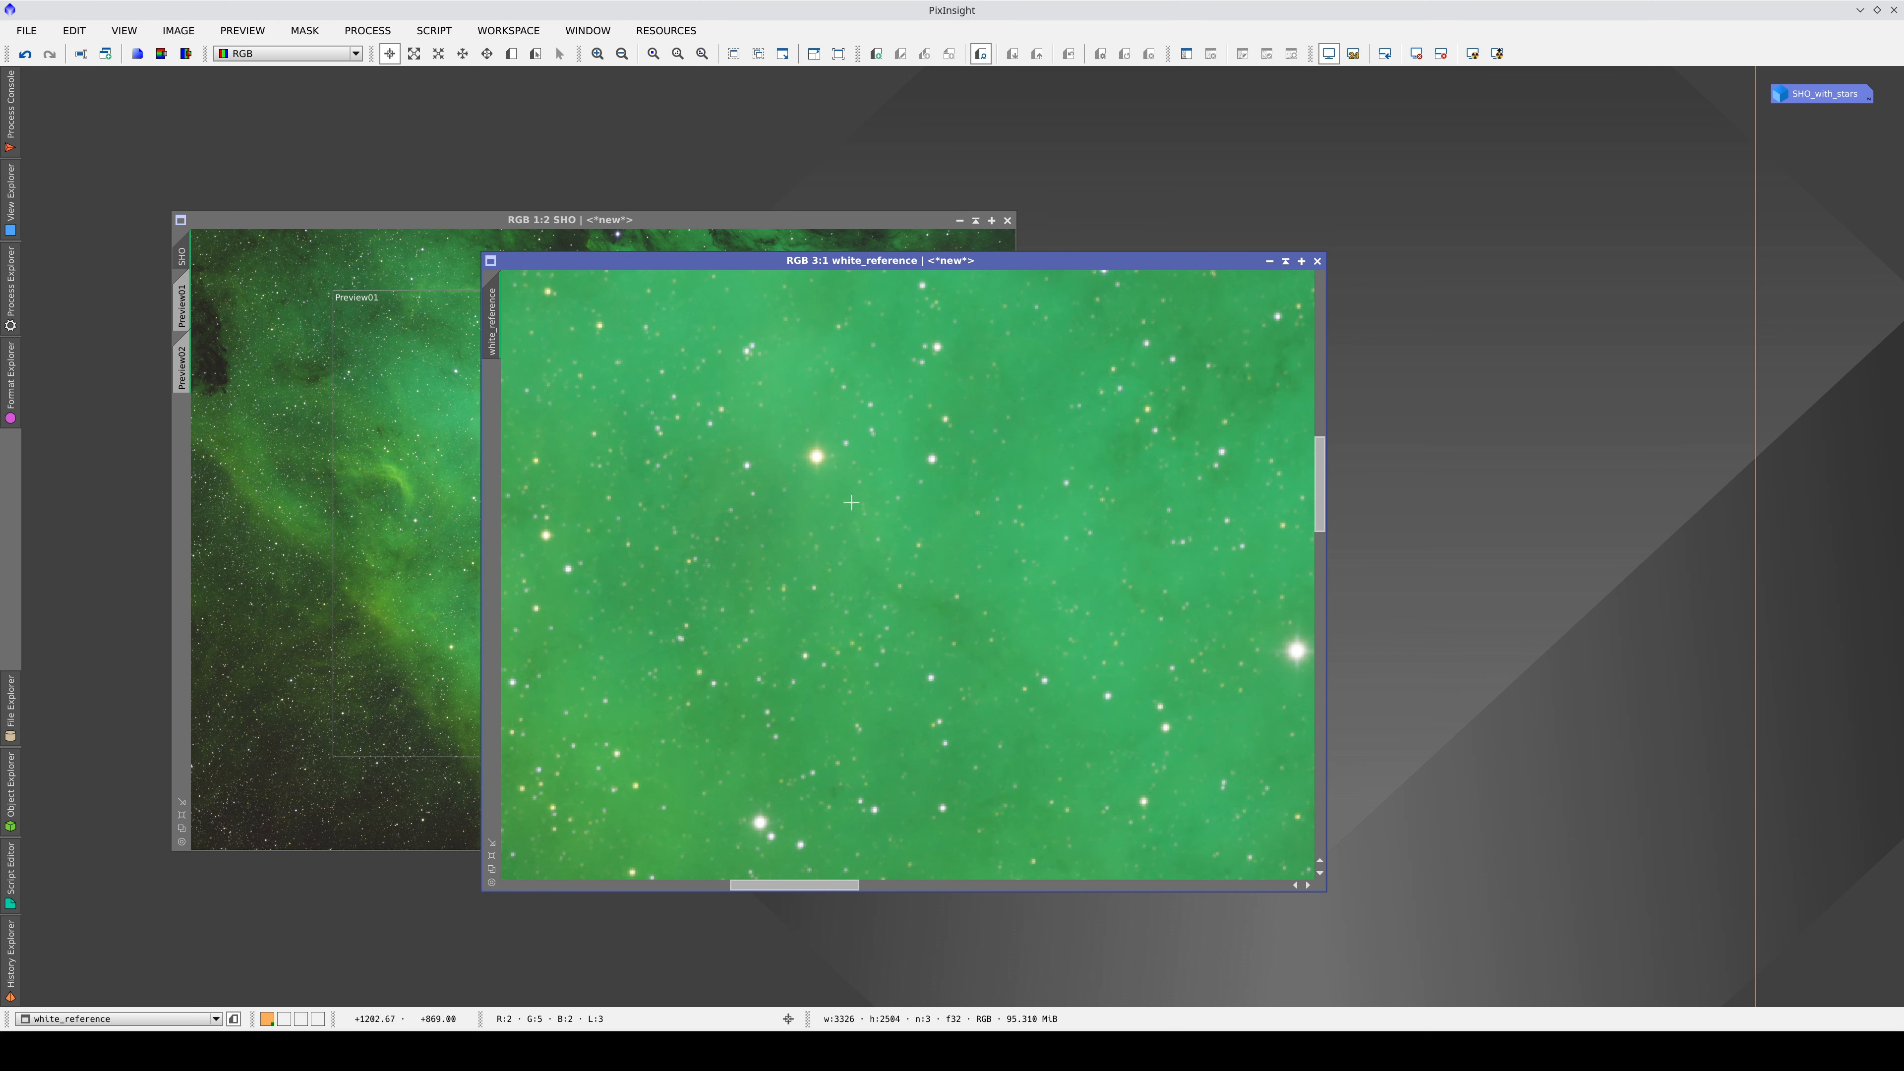
drag(851, 502, 733, 487)
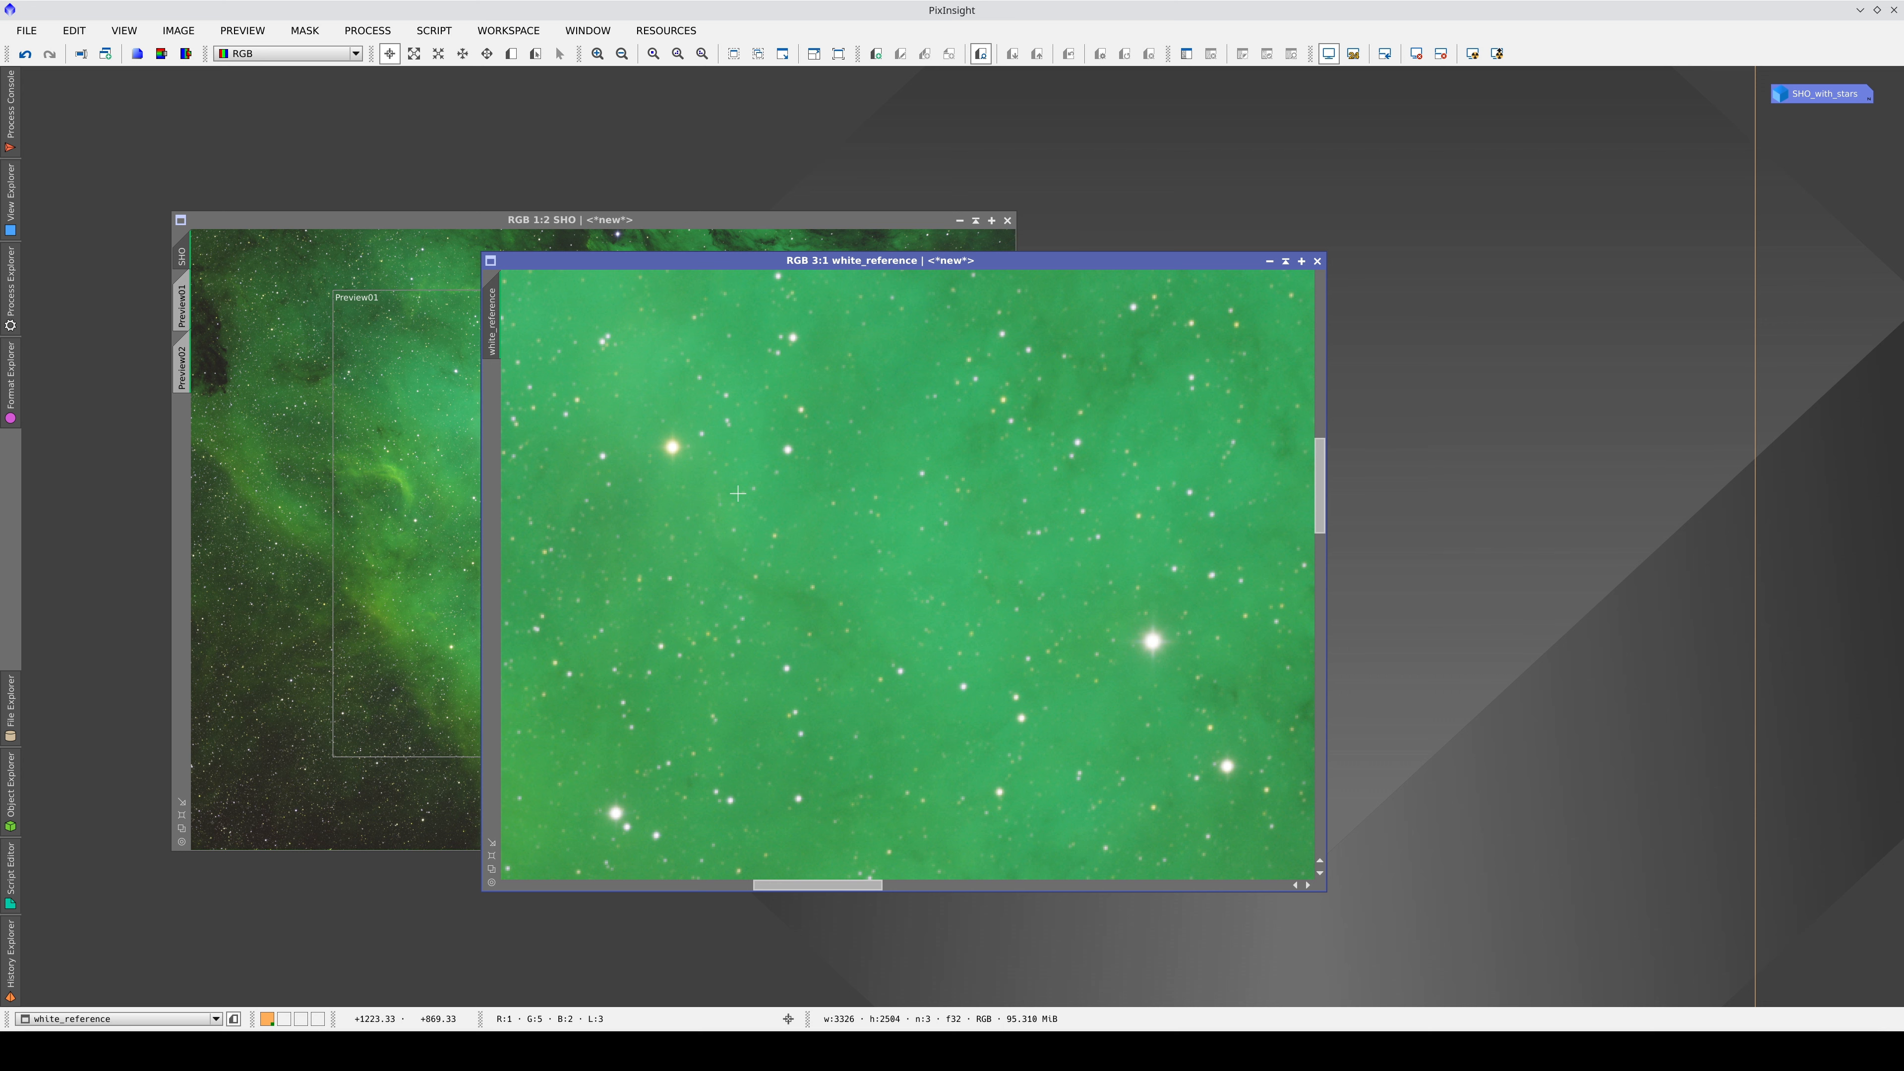
scroll(737, 493, down, 3)
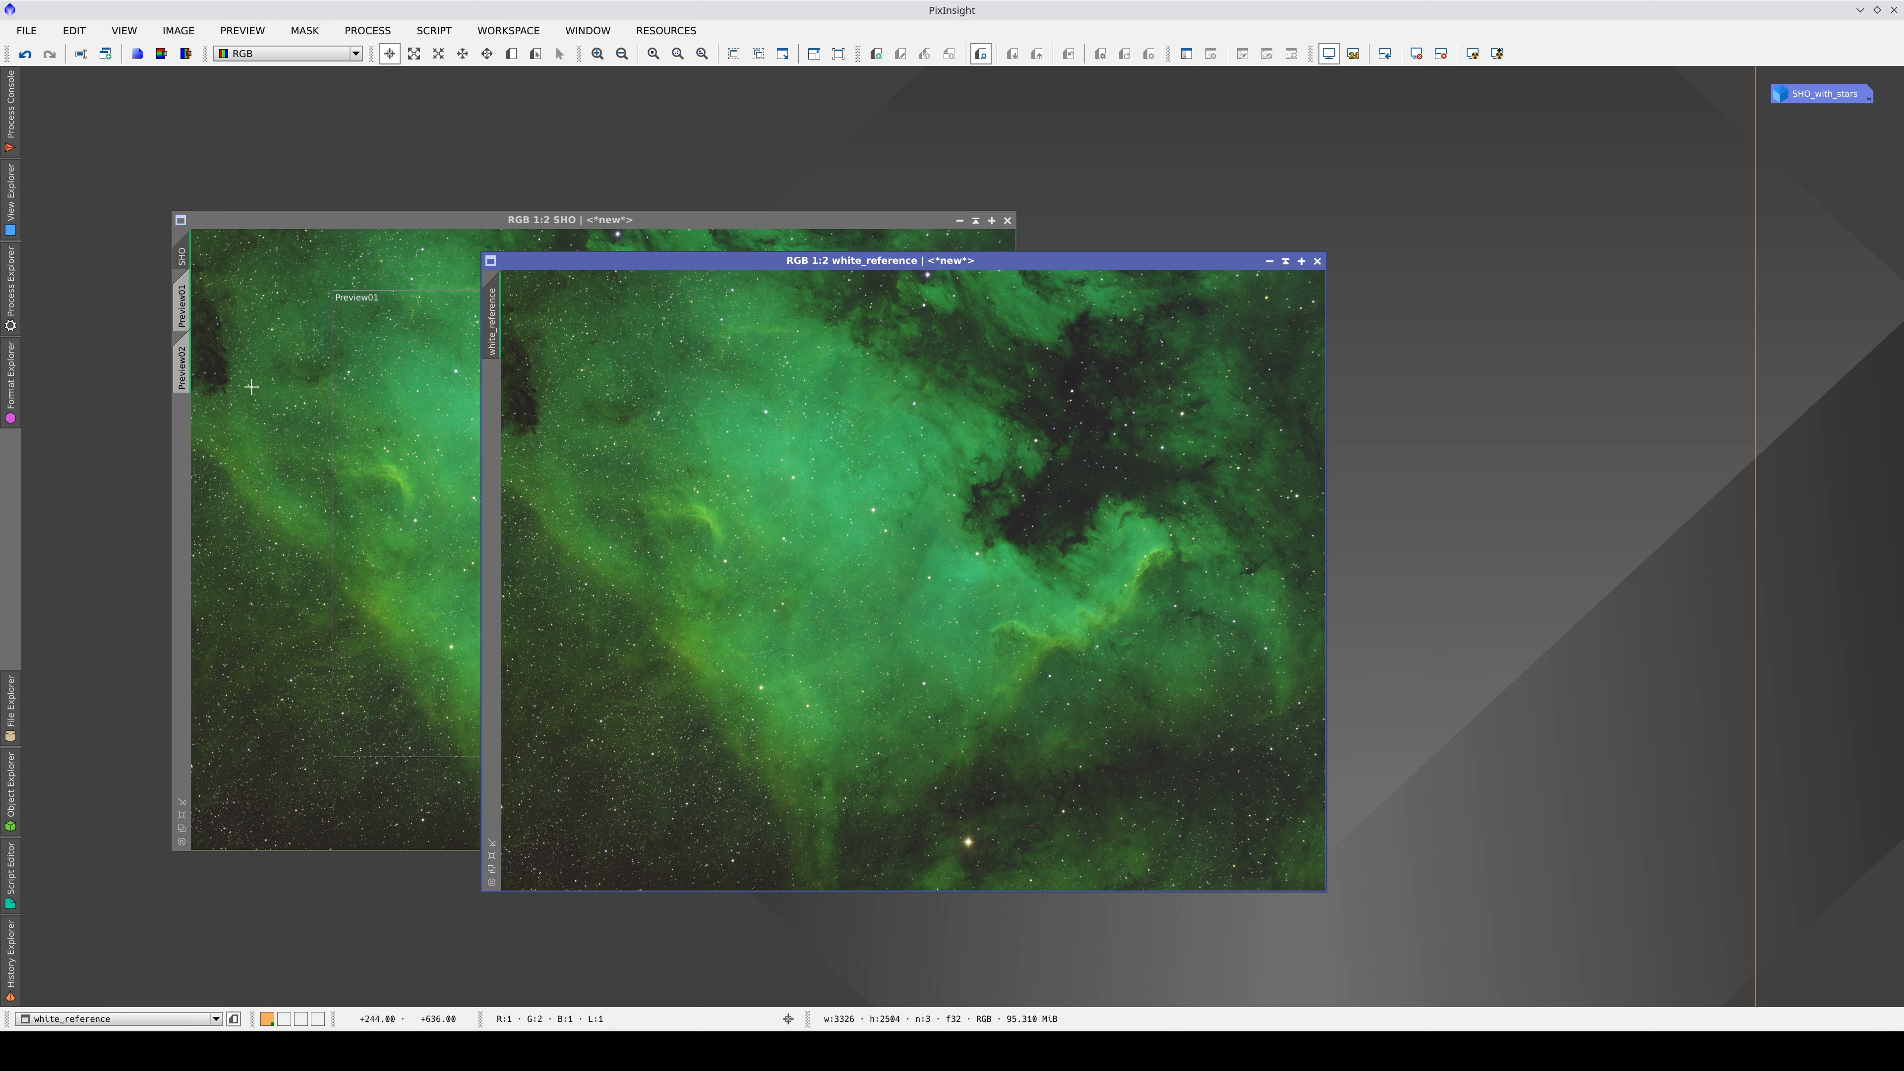
click(11, 300)
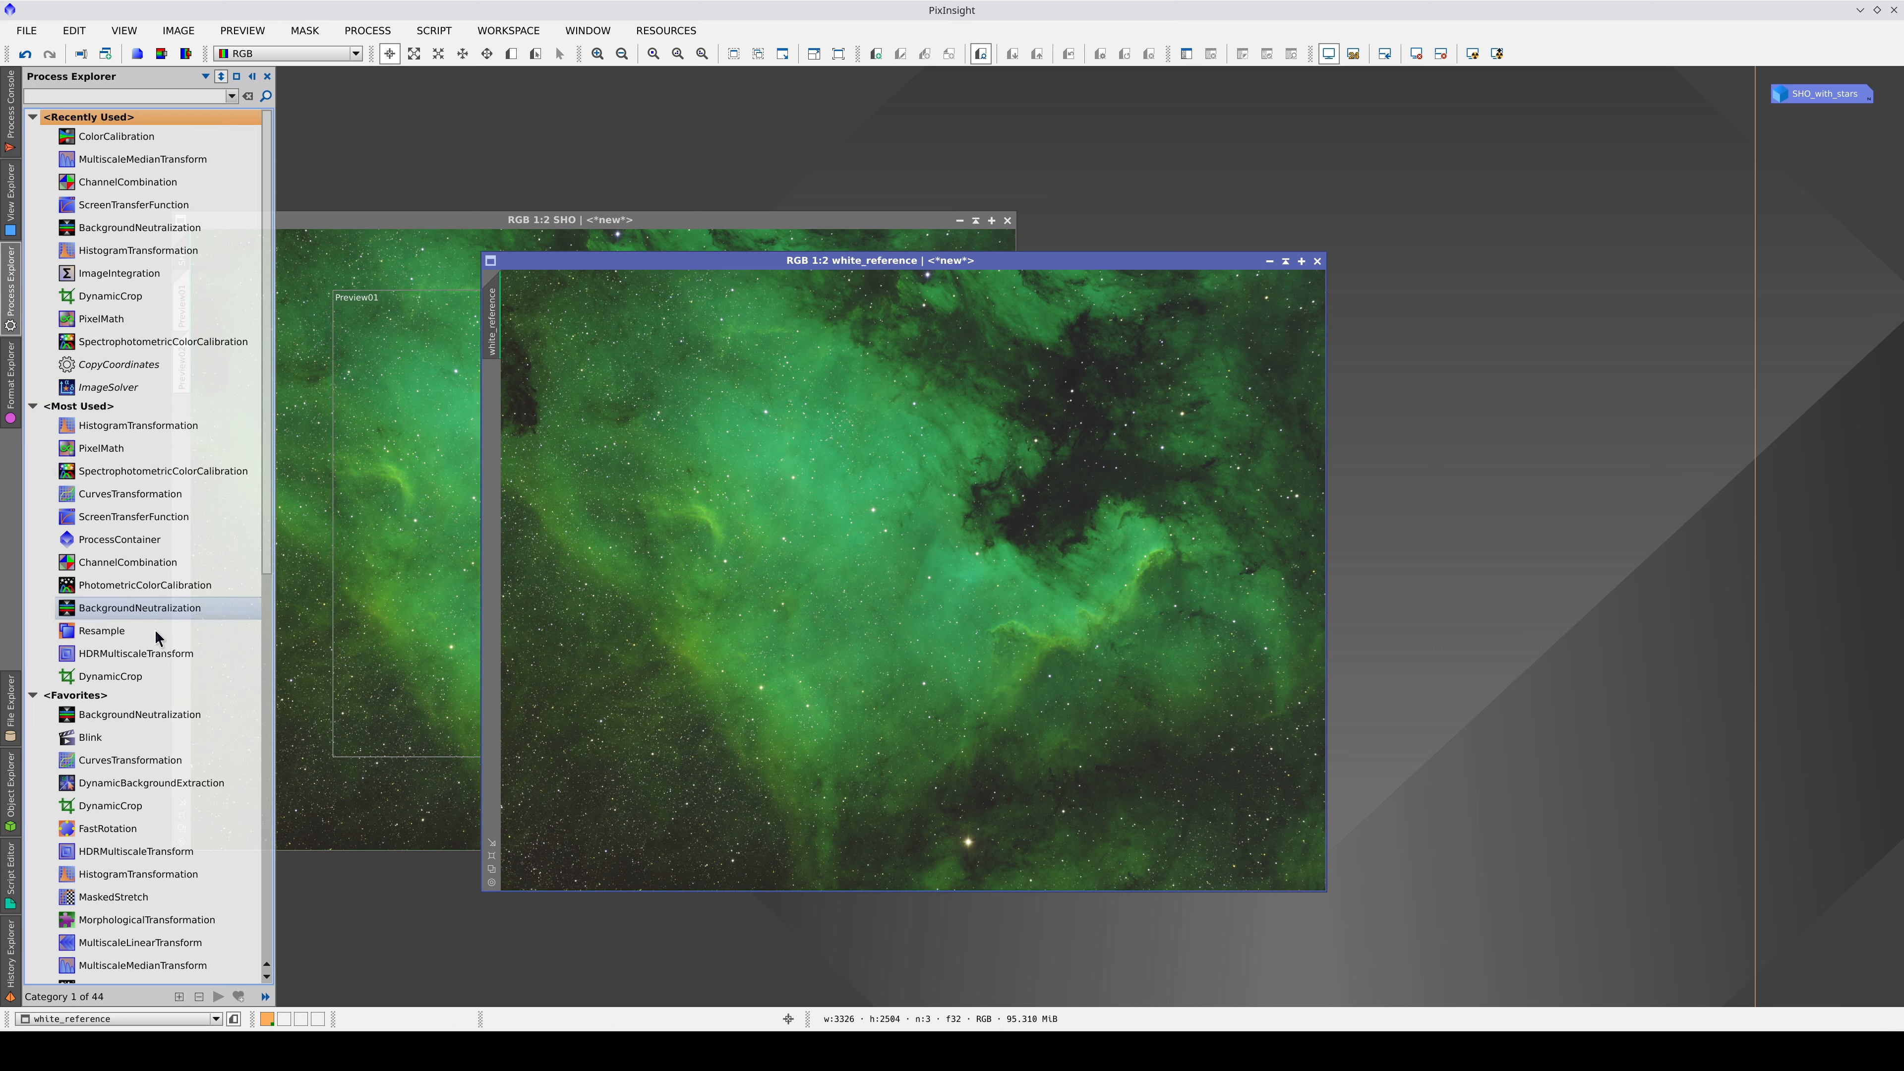
scroll(180, 720, down, 4)
click(178, 678)
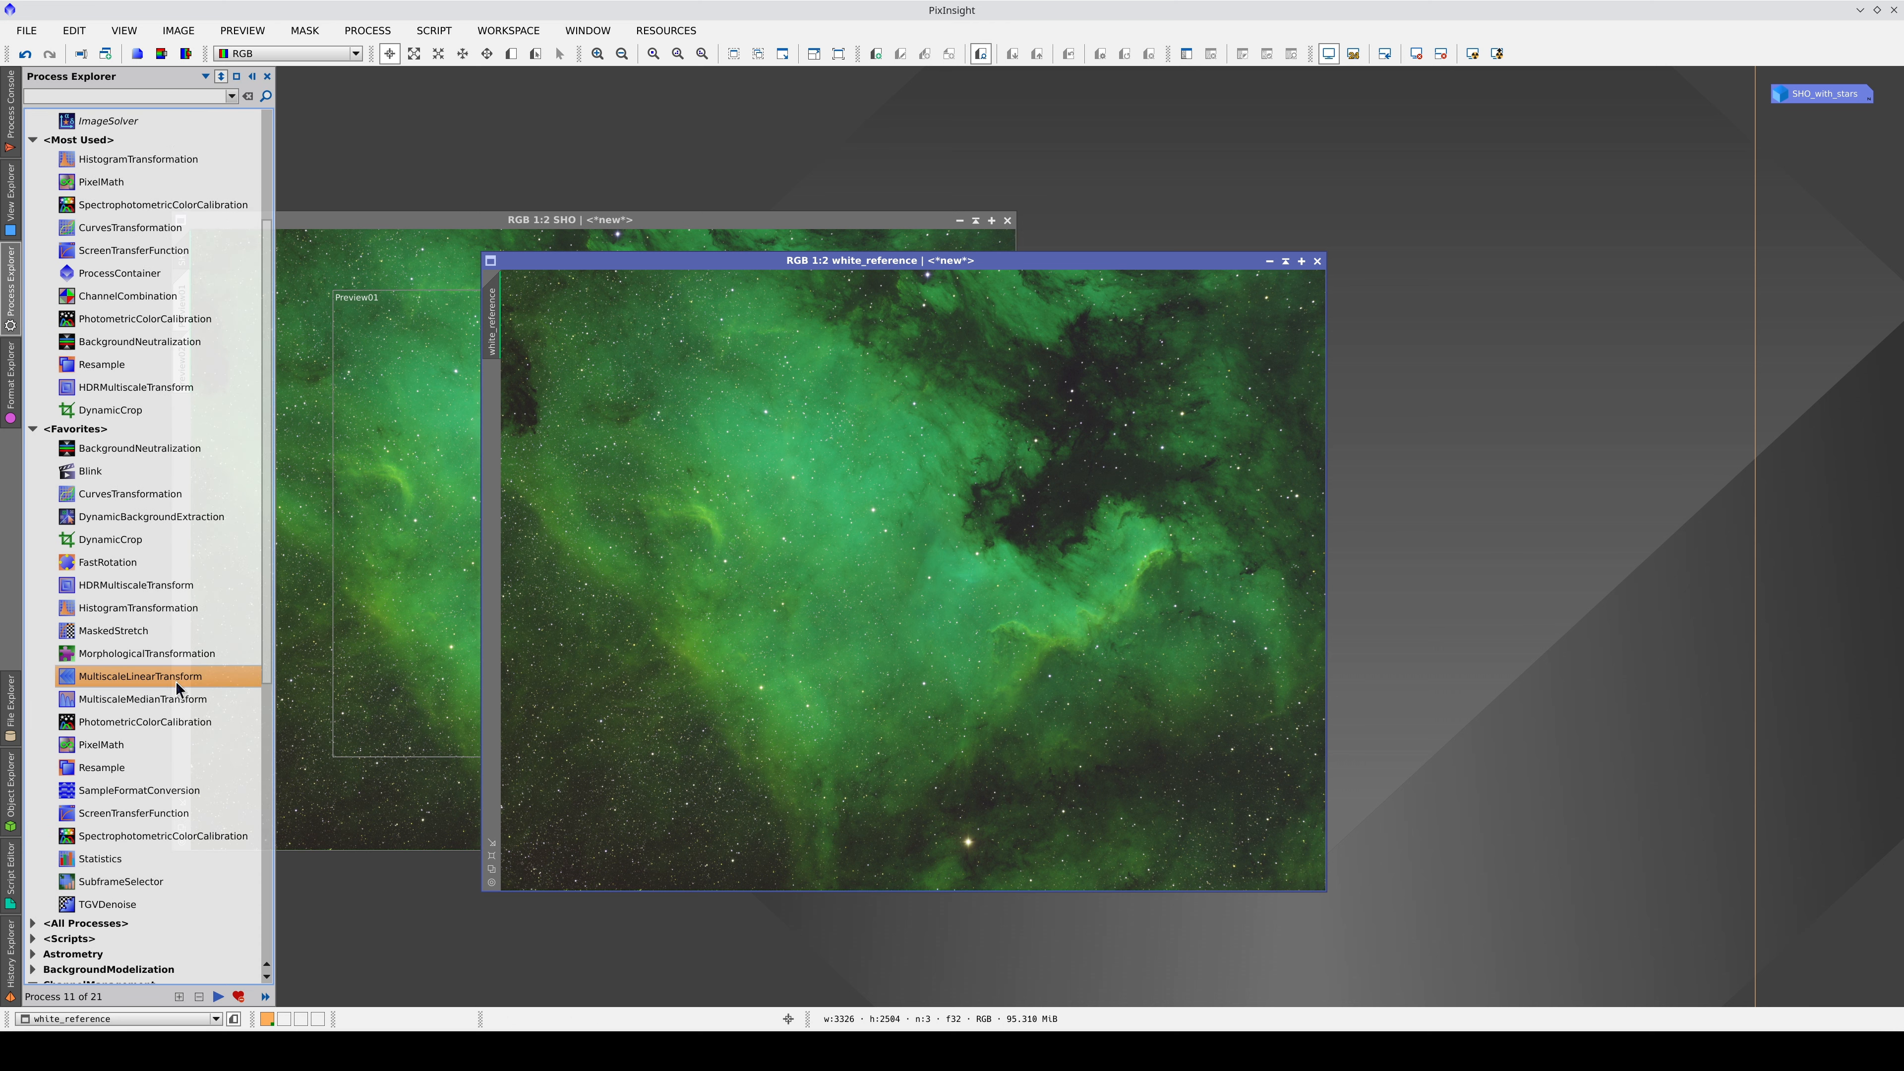
click(171, 699)
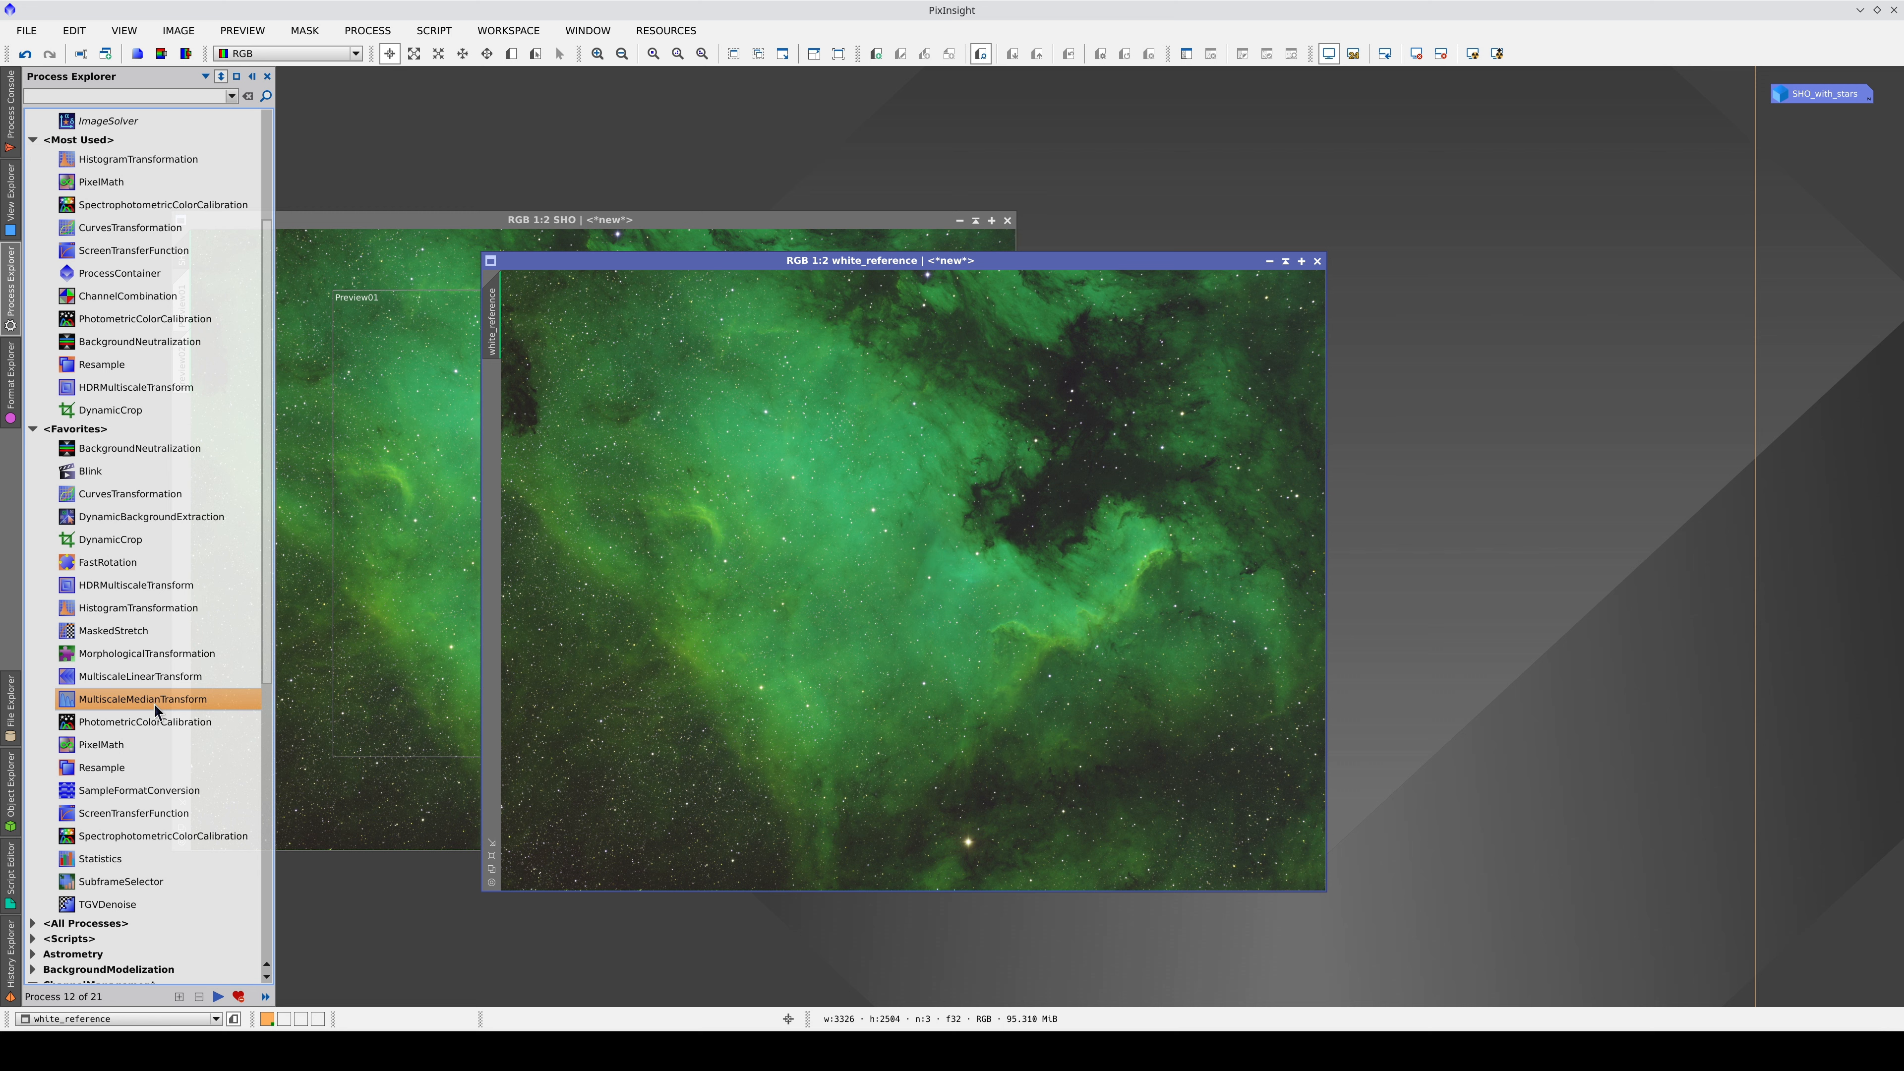
double_click(153, 699)
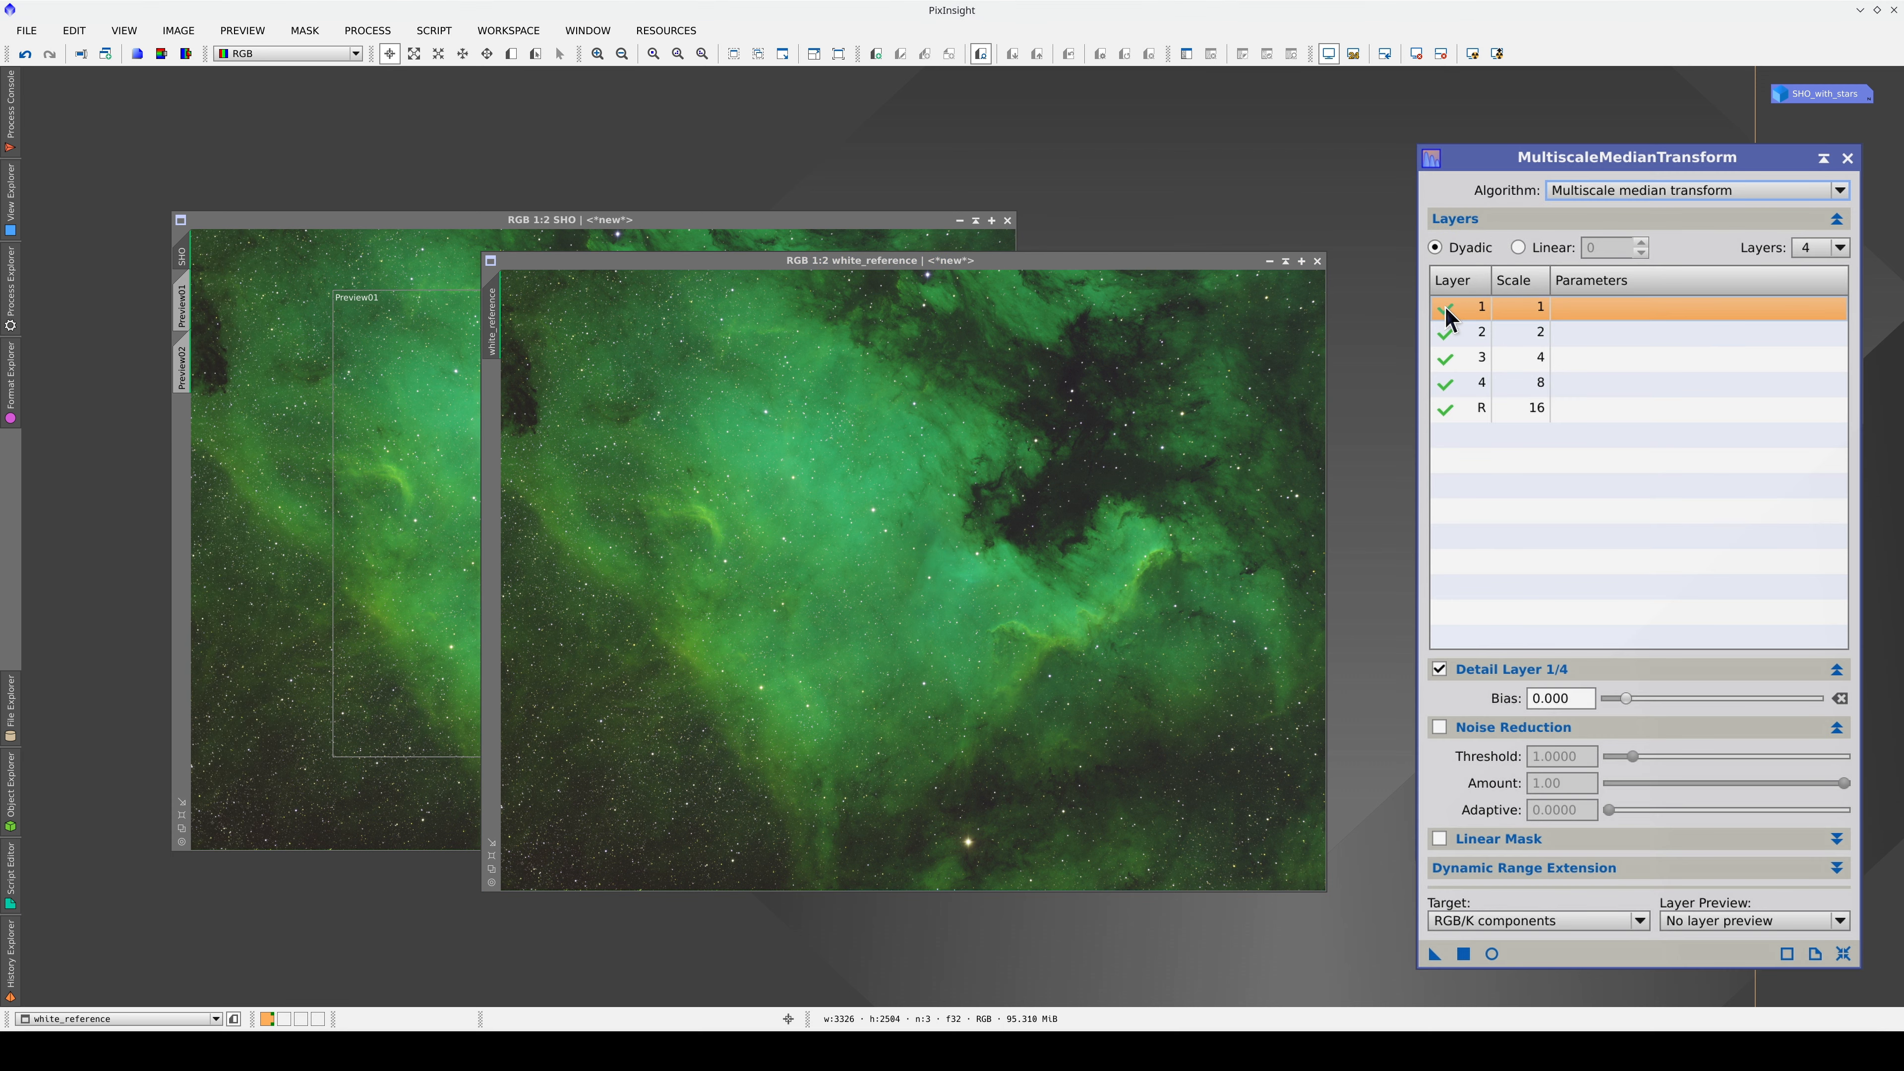
Set MultiscaleMedianTransform to 6 layers and disable detail layers 1 to 6, keeping only the residual layer.
click(1446, 307)
click(1446, 334)
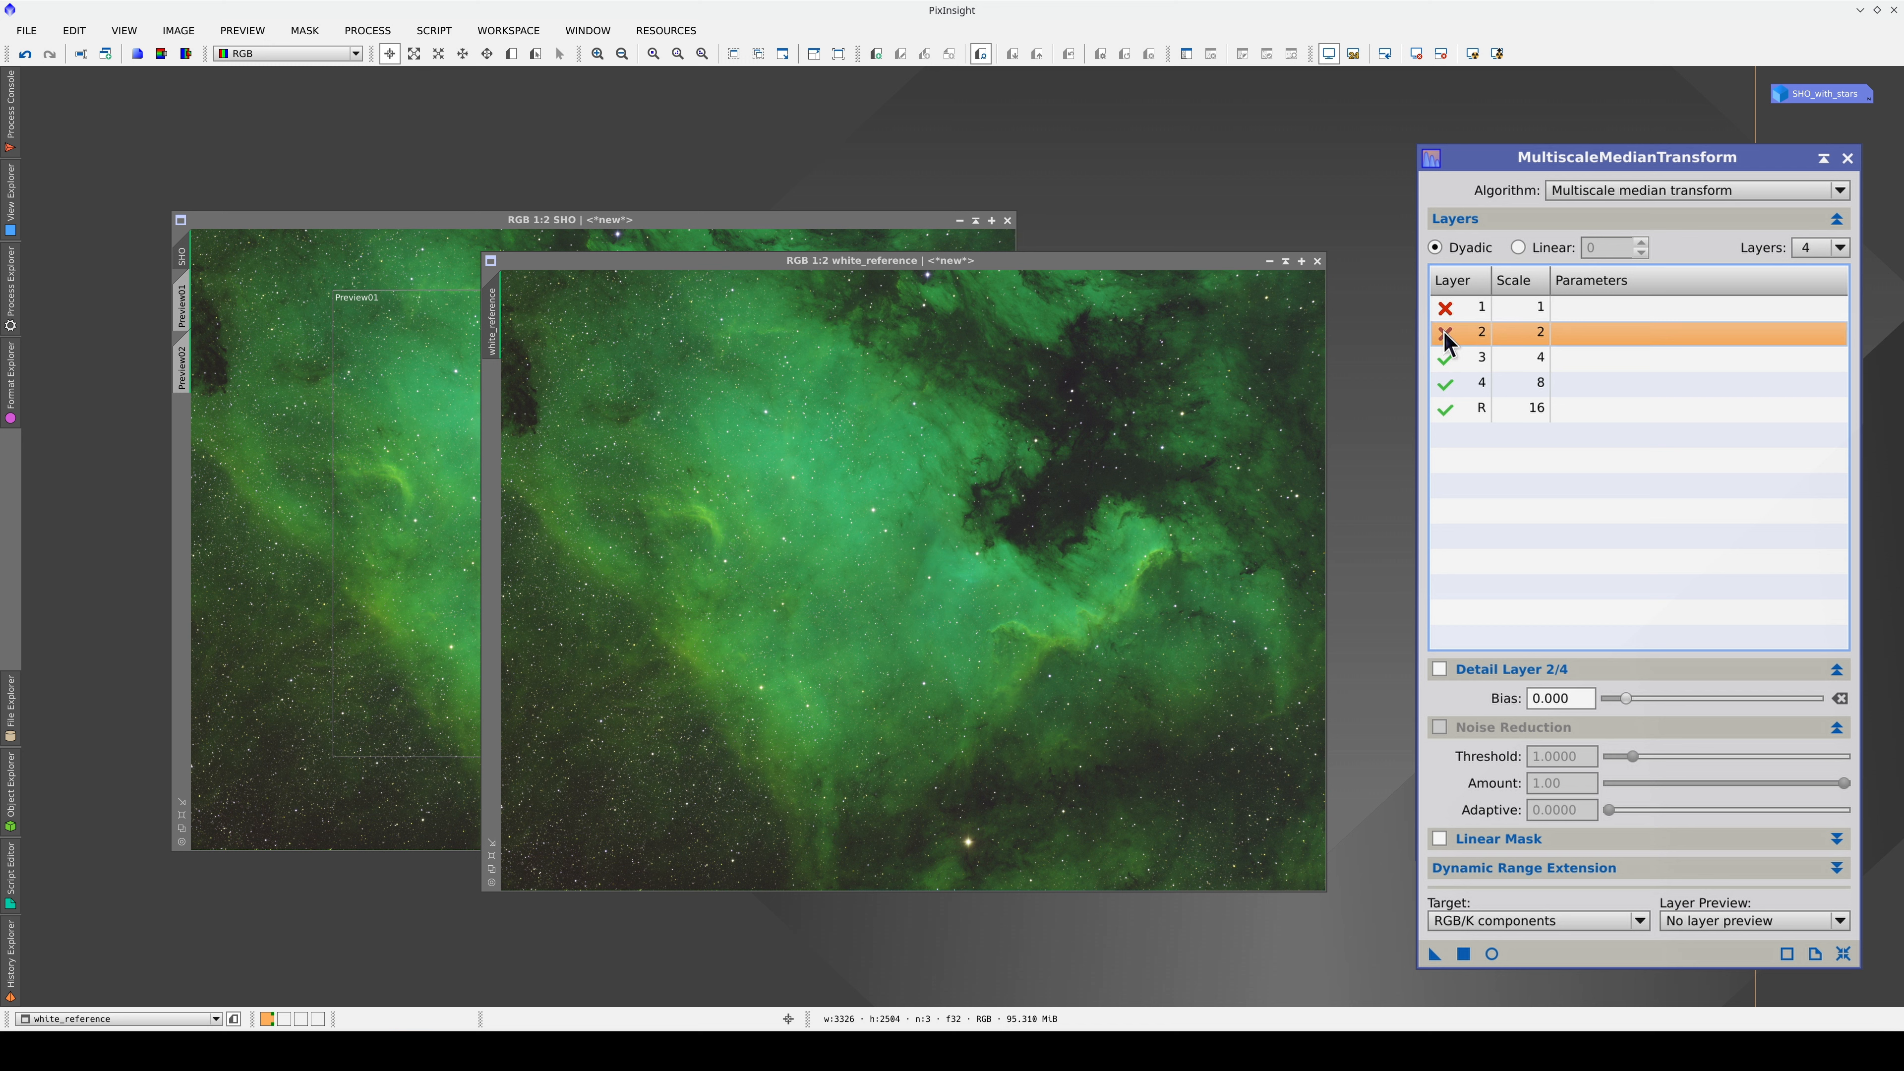
click(1446, 358)
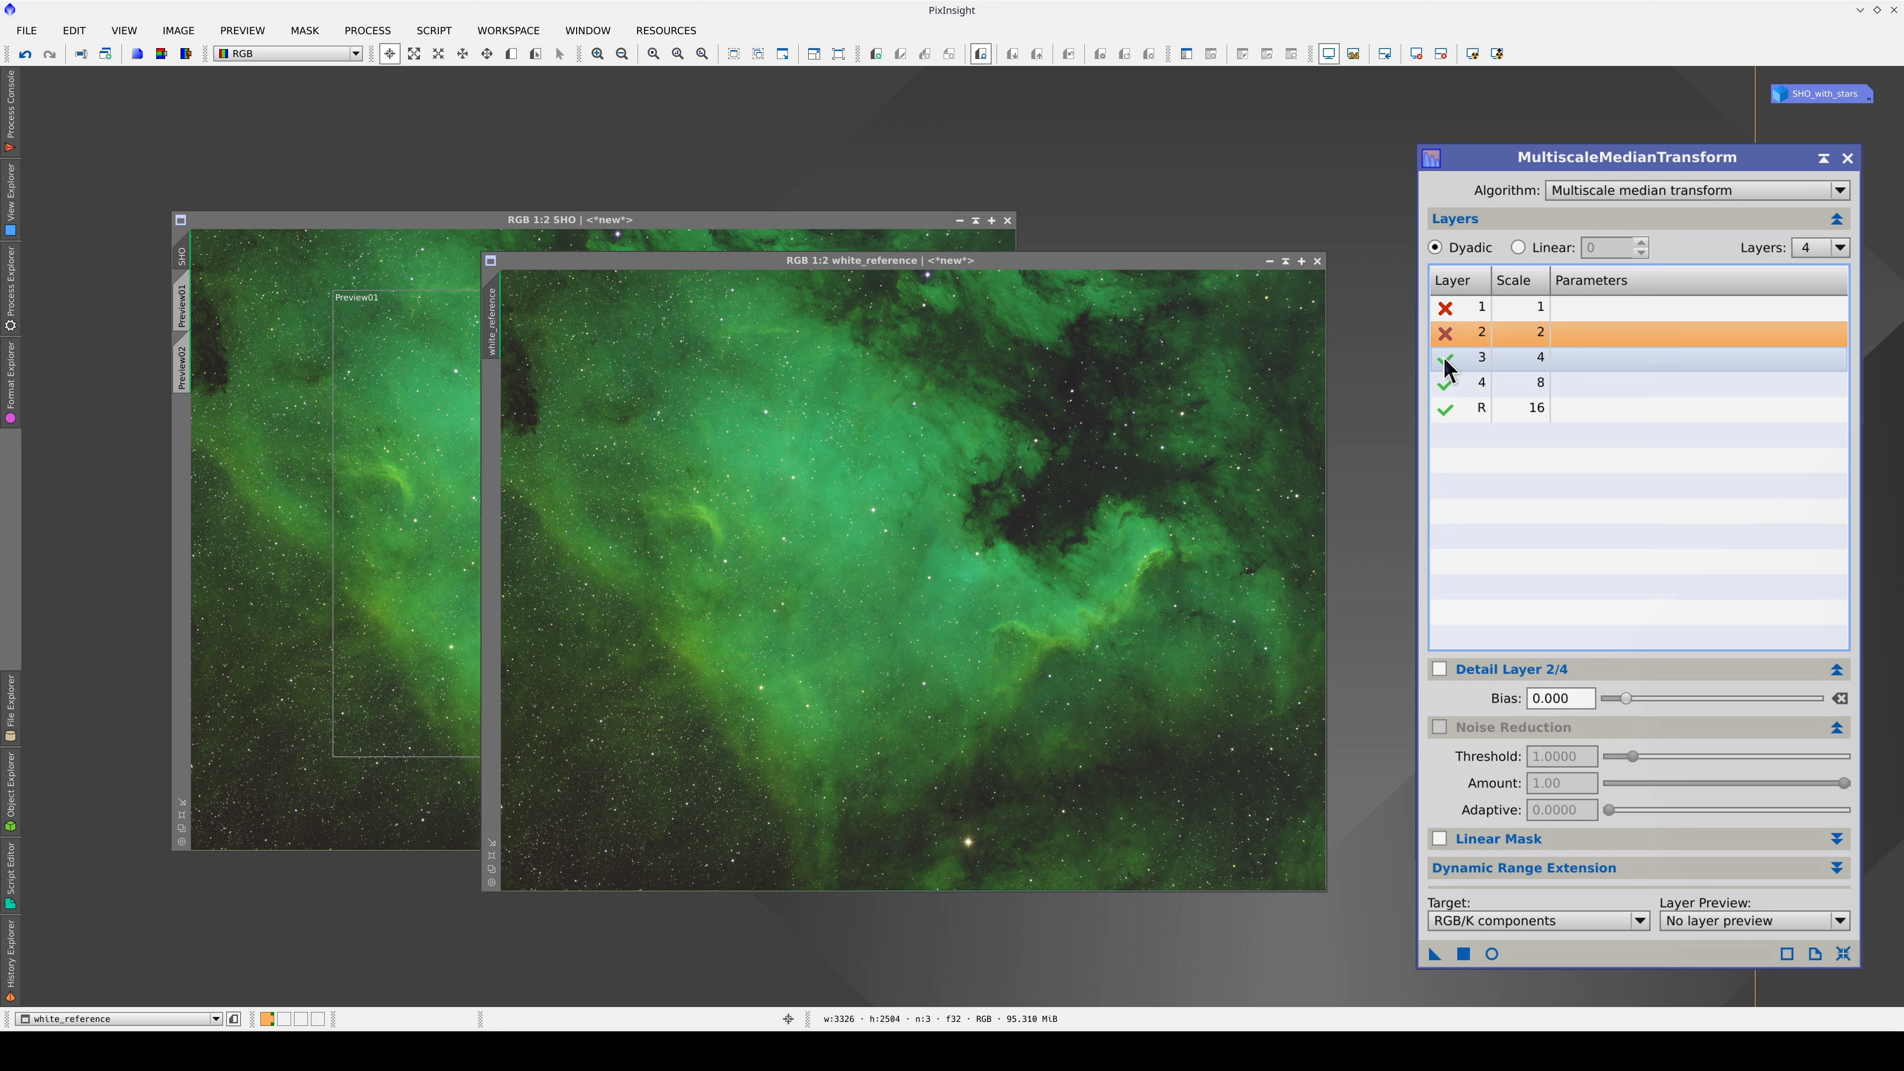
click(1446, 382)
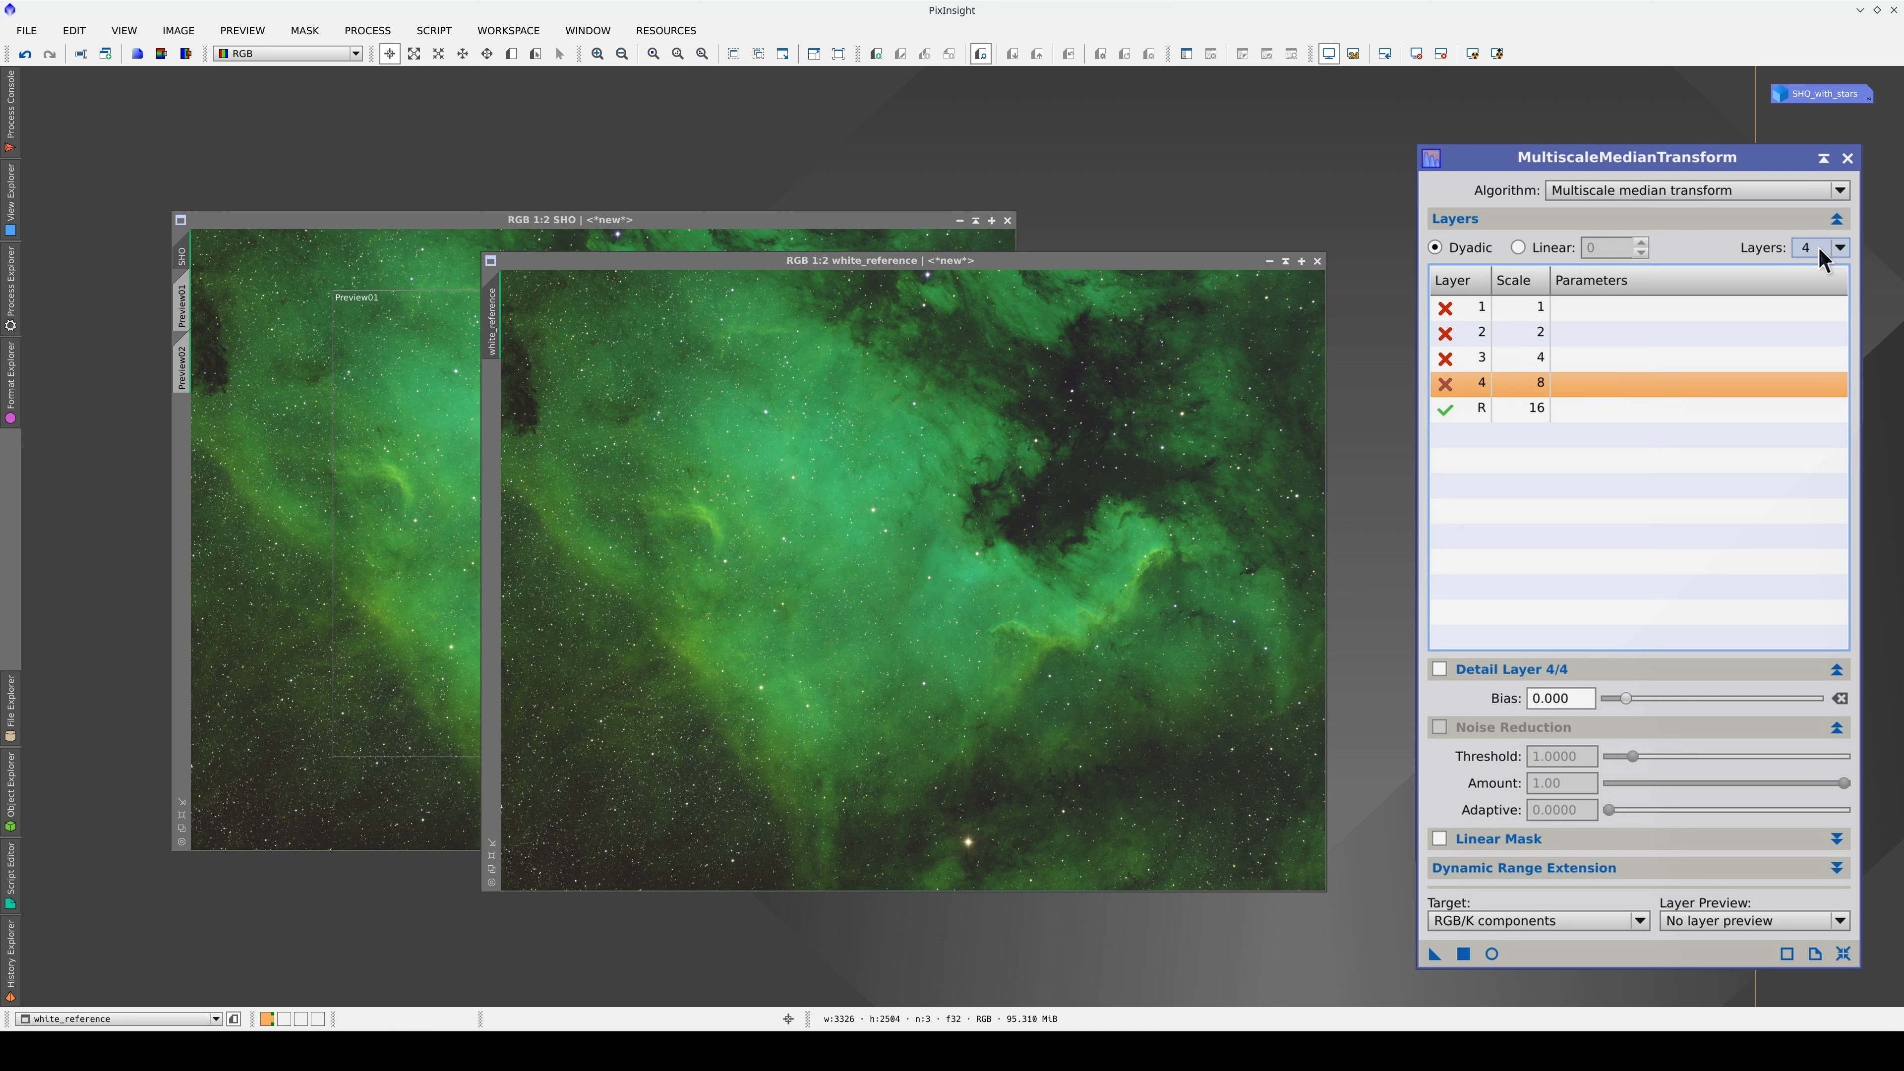
scroll(1818, 245, up, 2)
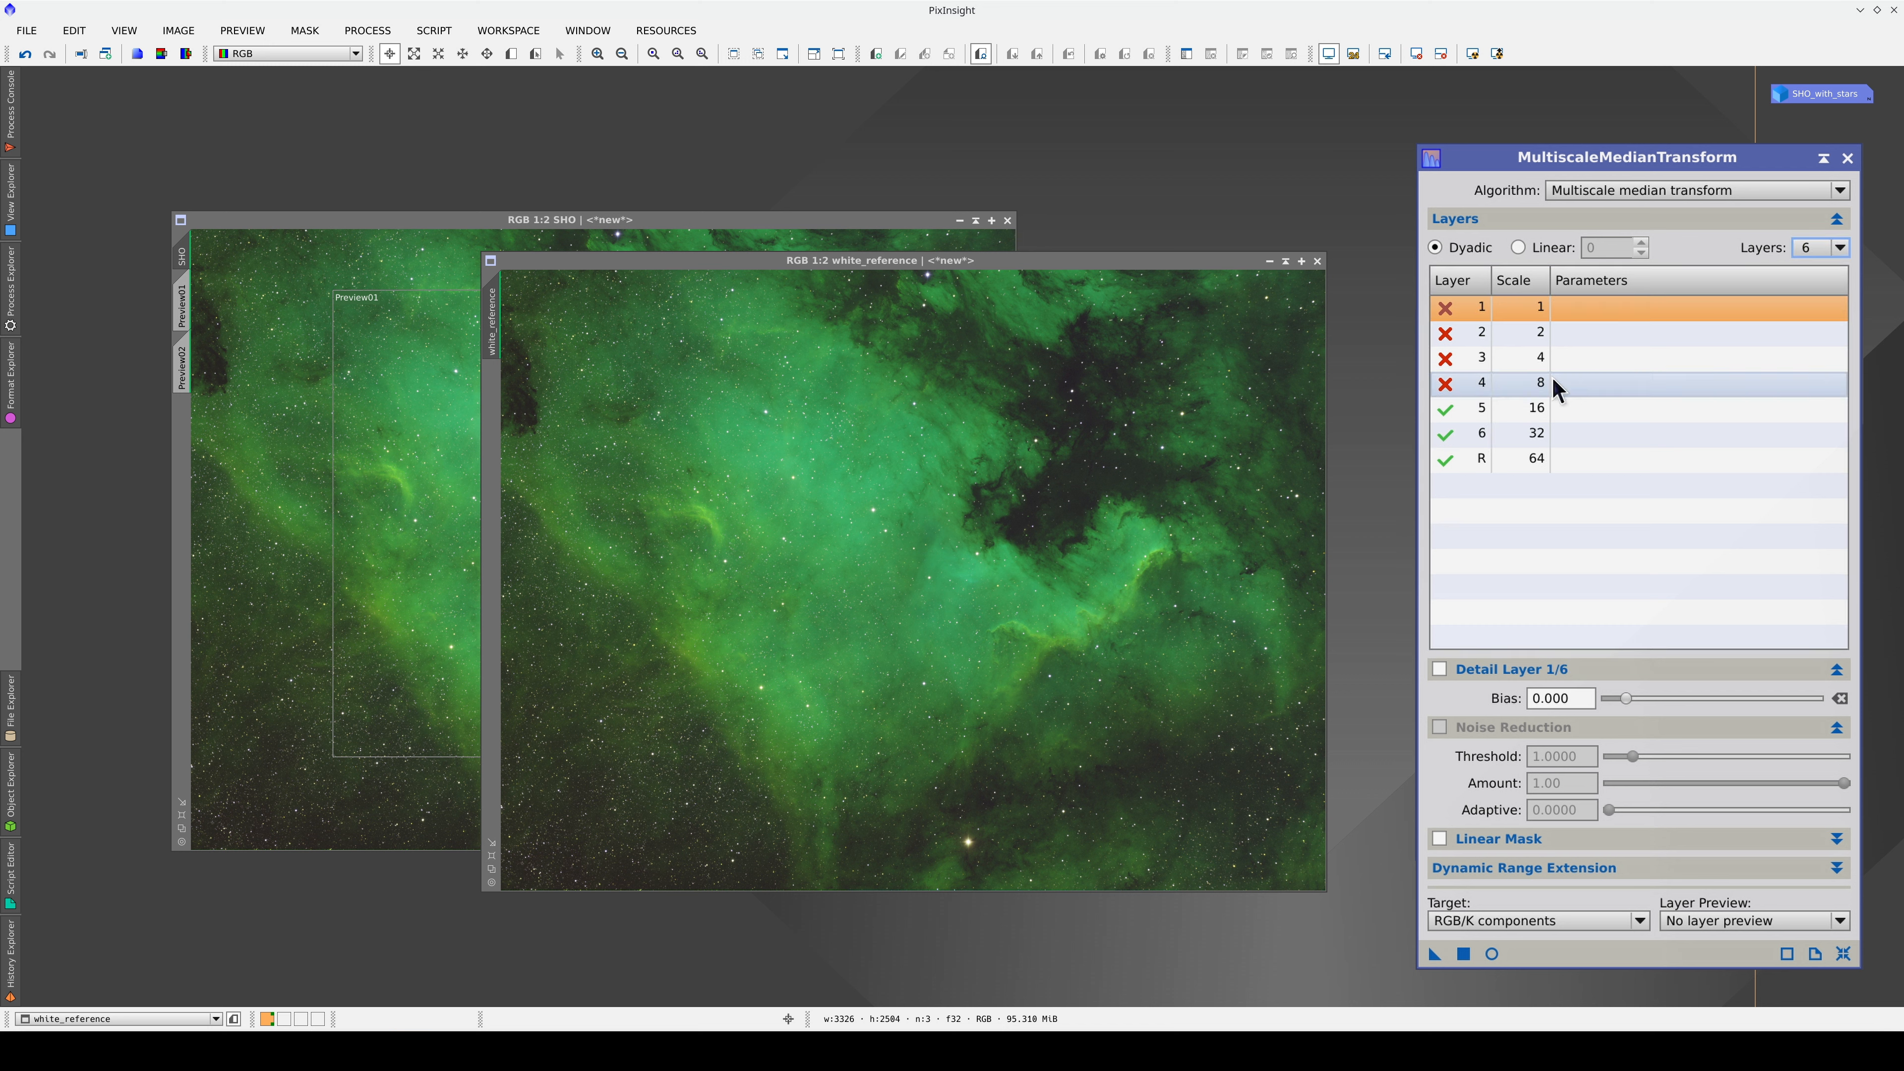
click(1444, 410)
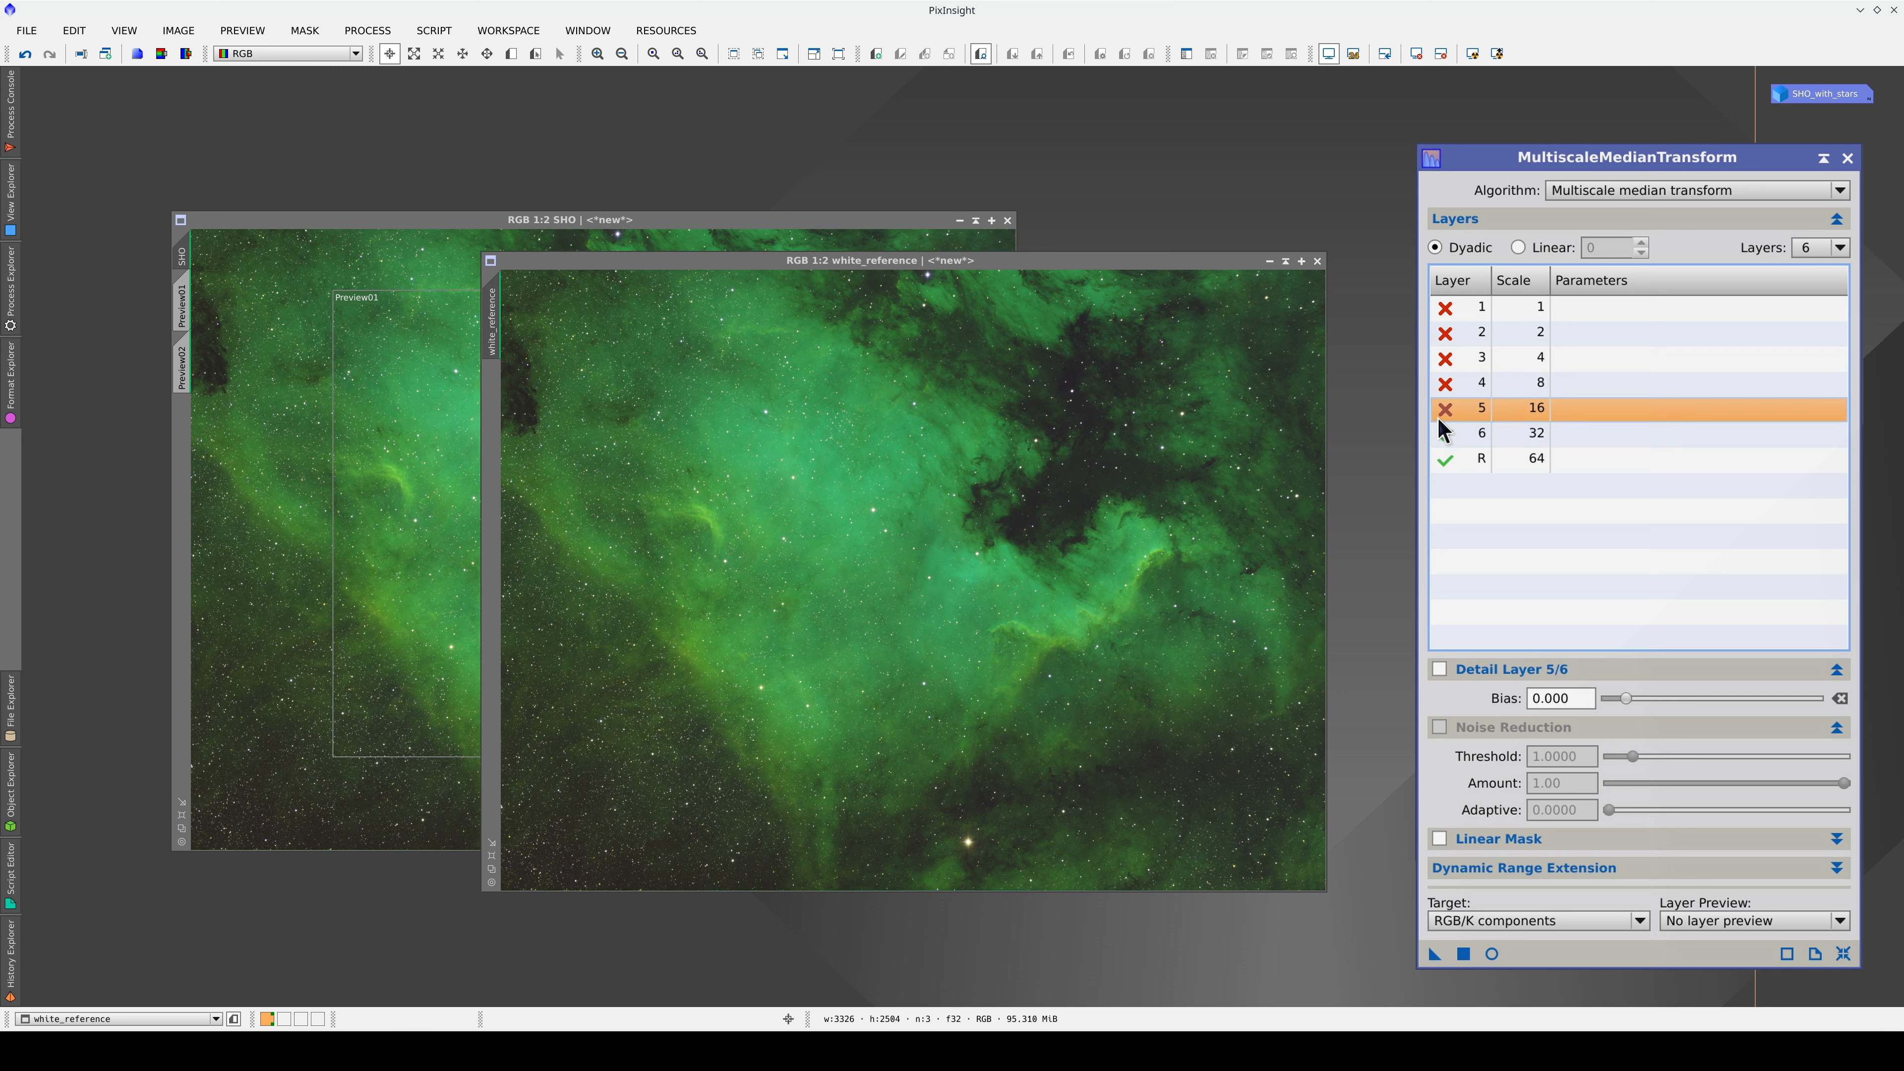
click(1444, 431)
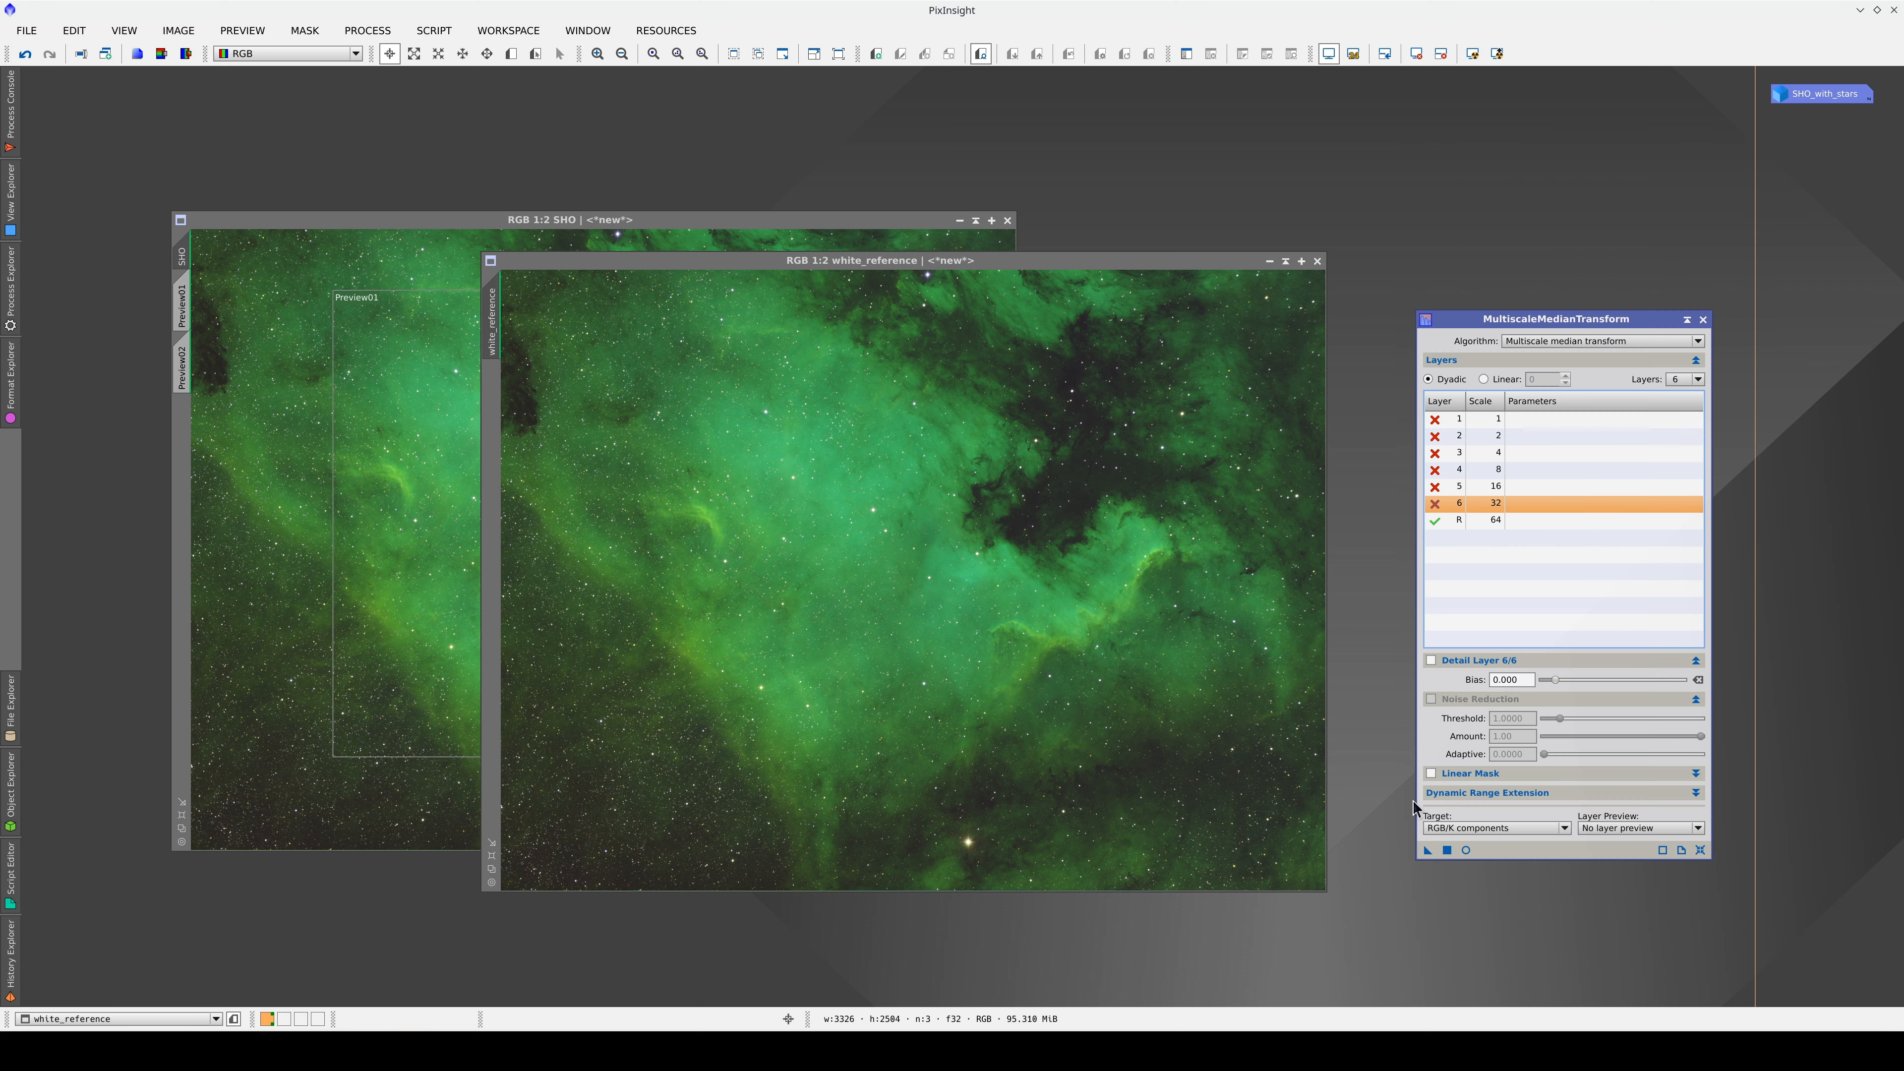
Try the residual-only MultiscaleMedianTransform on white_reference, compare before and after, and undo it.
drag(1427, 855, 999, 693)
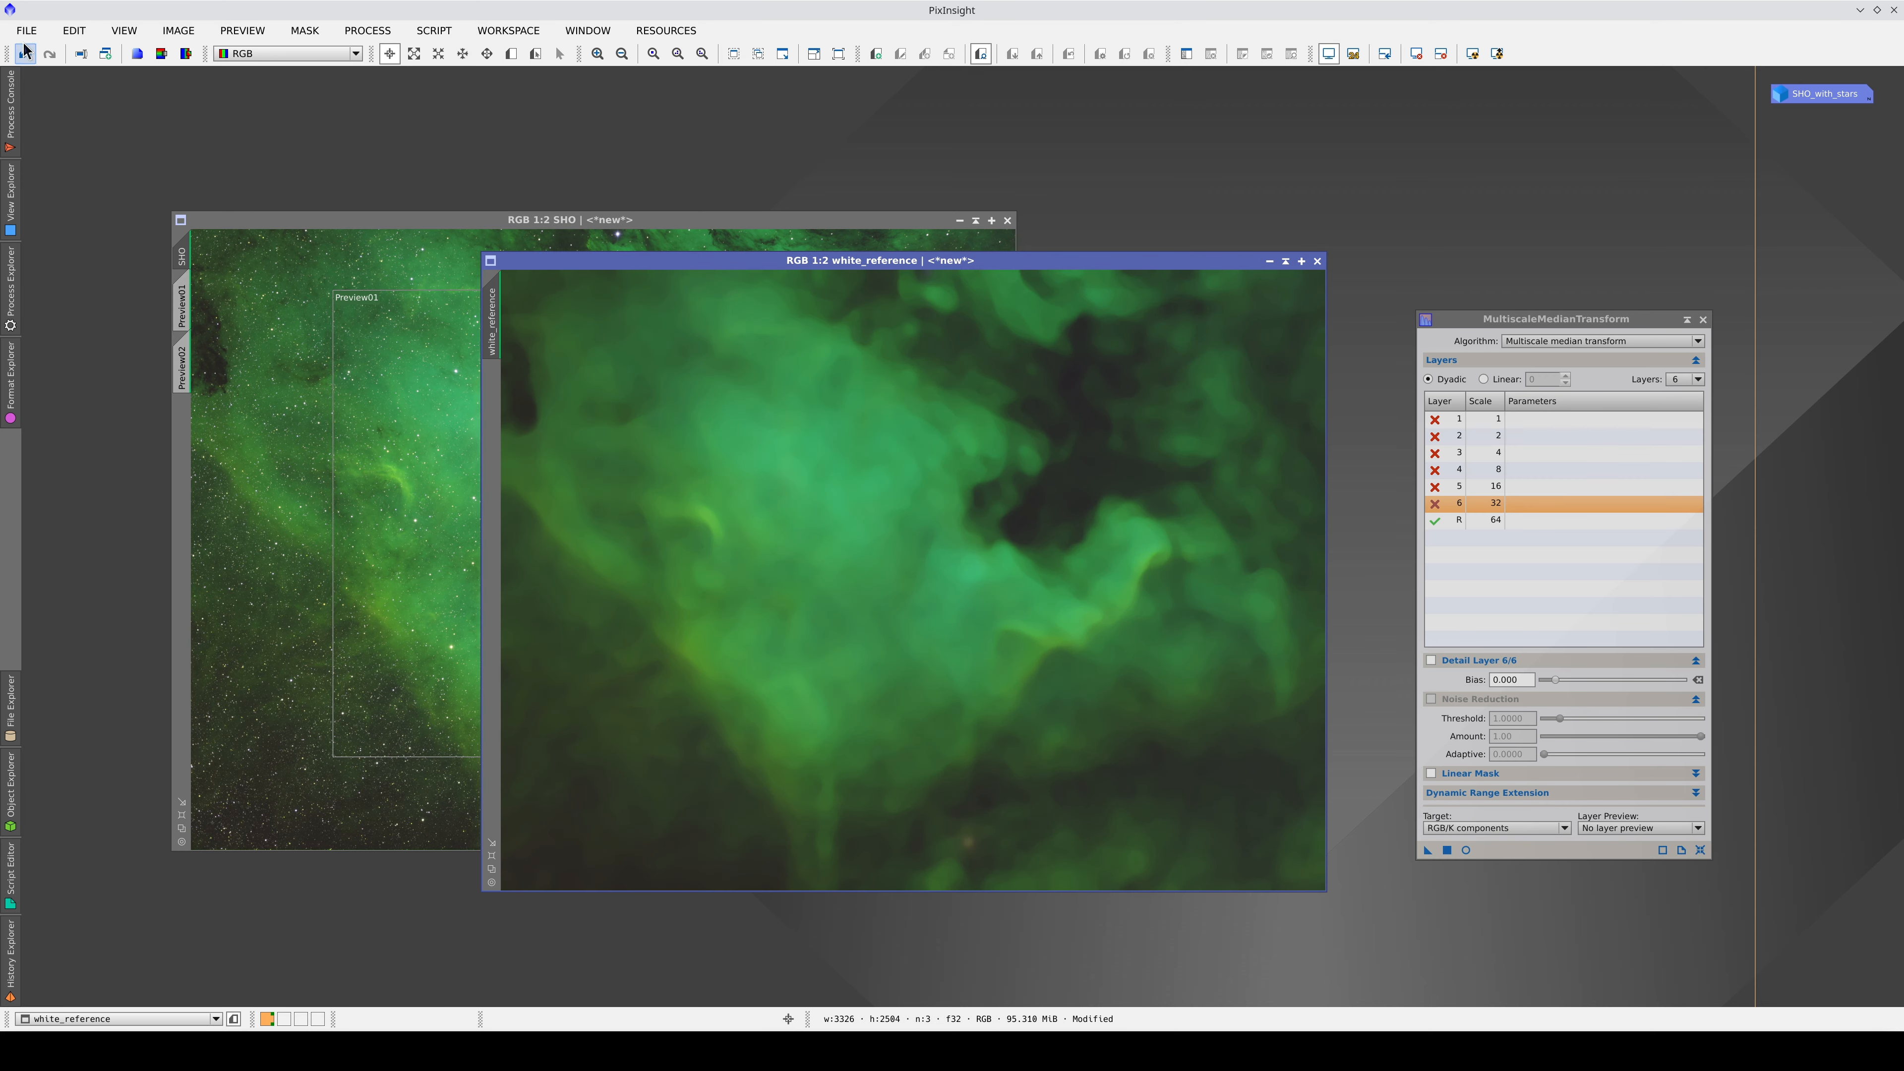
click(25, 55)
click(51, 57)
click(30, 58)
Re-enable detail layer 6, try the MultiscaleMedianTransform on white_reference again, and undo it.
click(1436, 504)
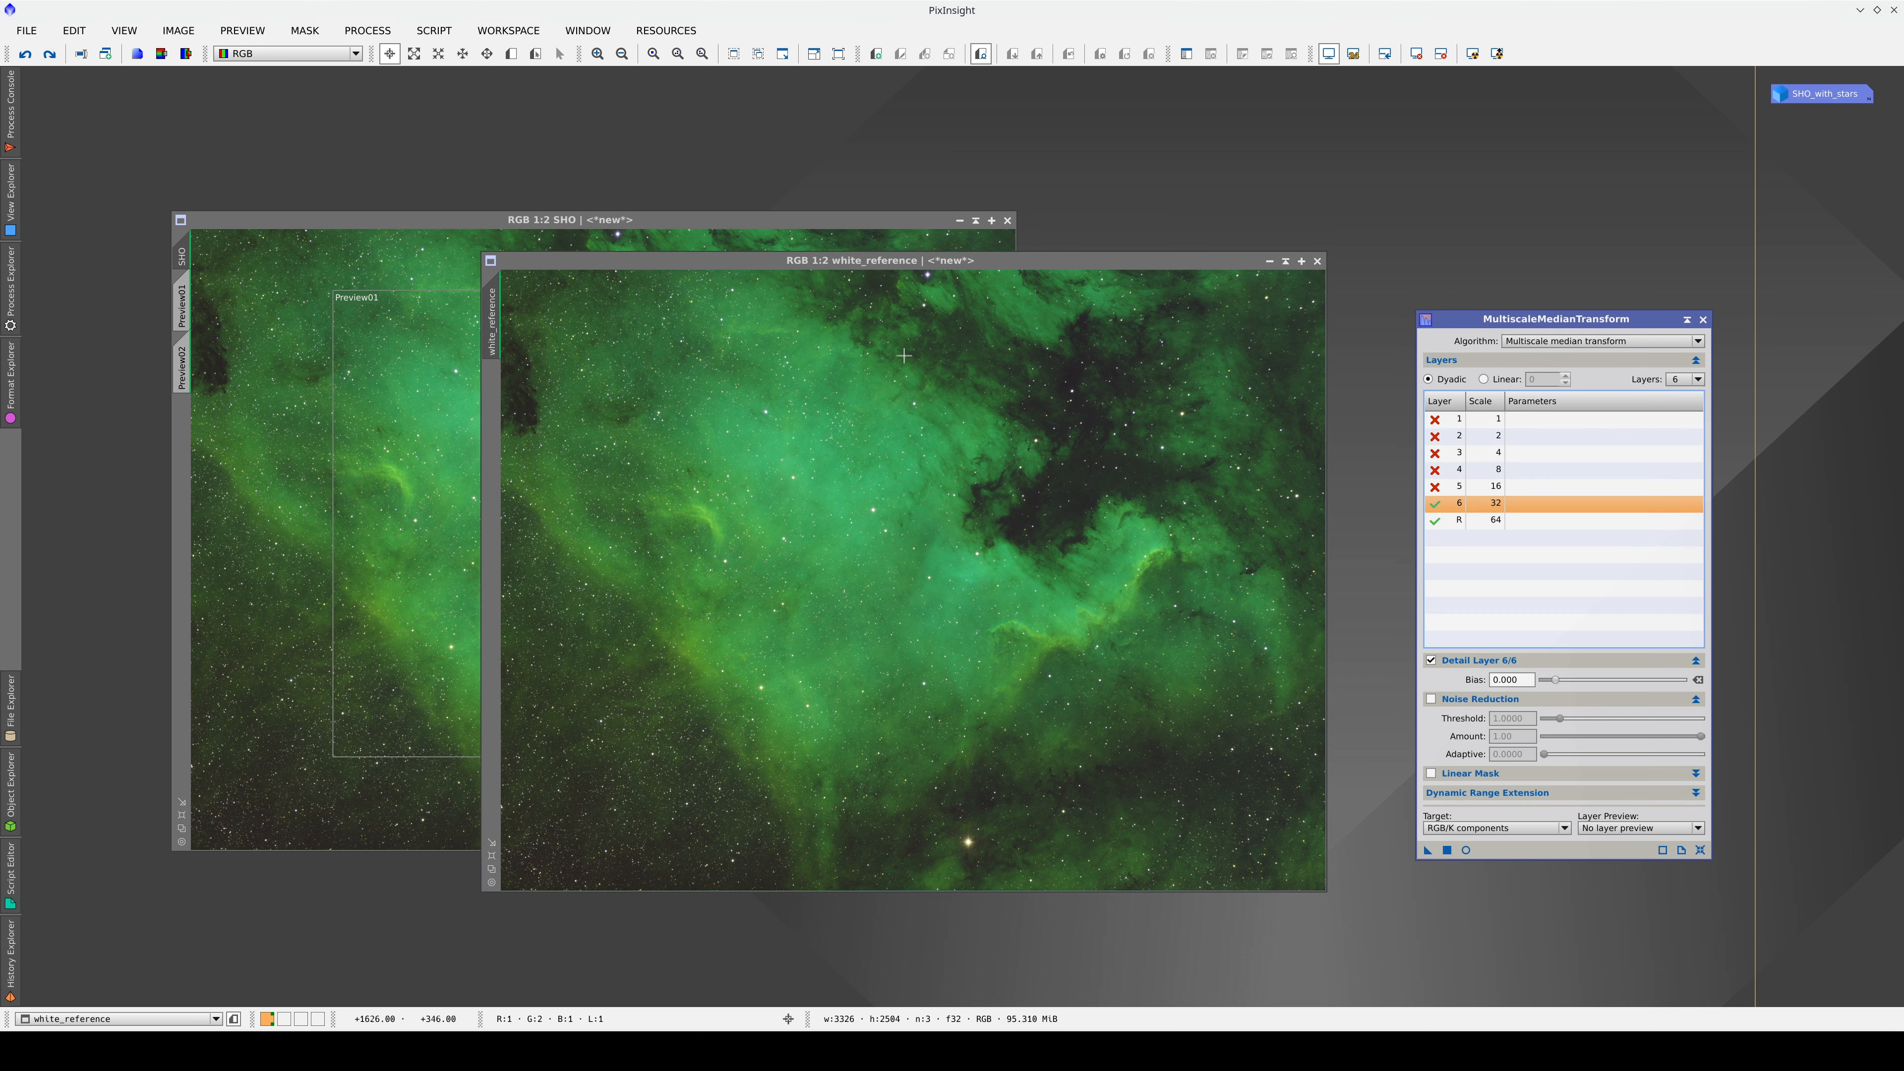
click(1447, 850)
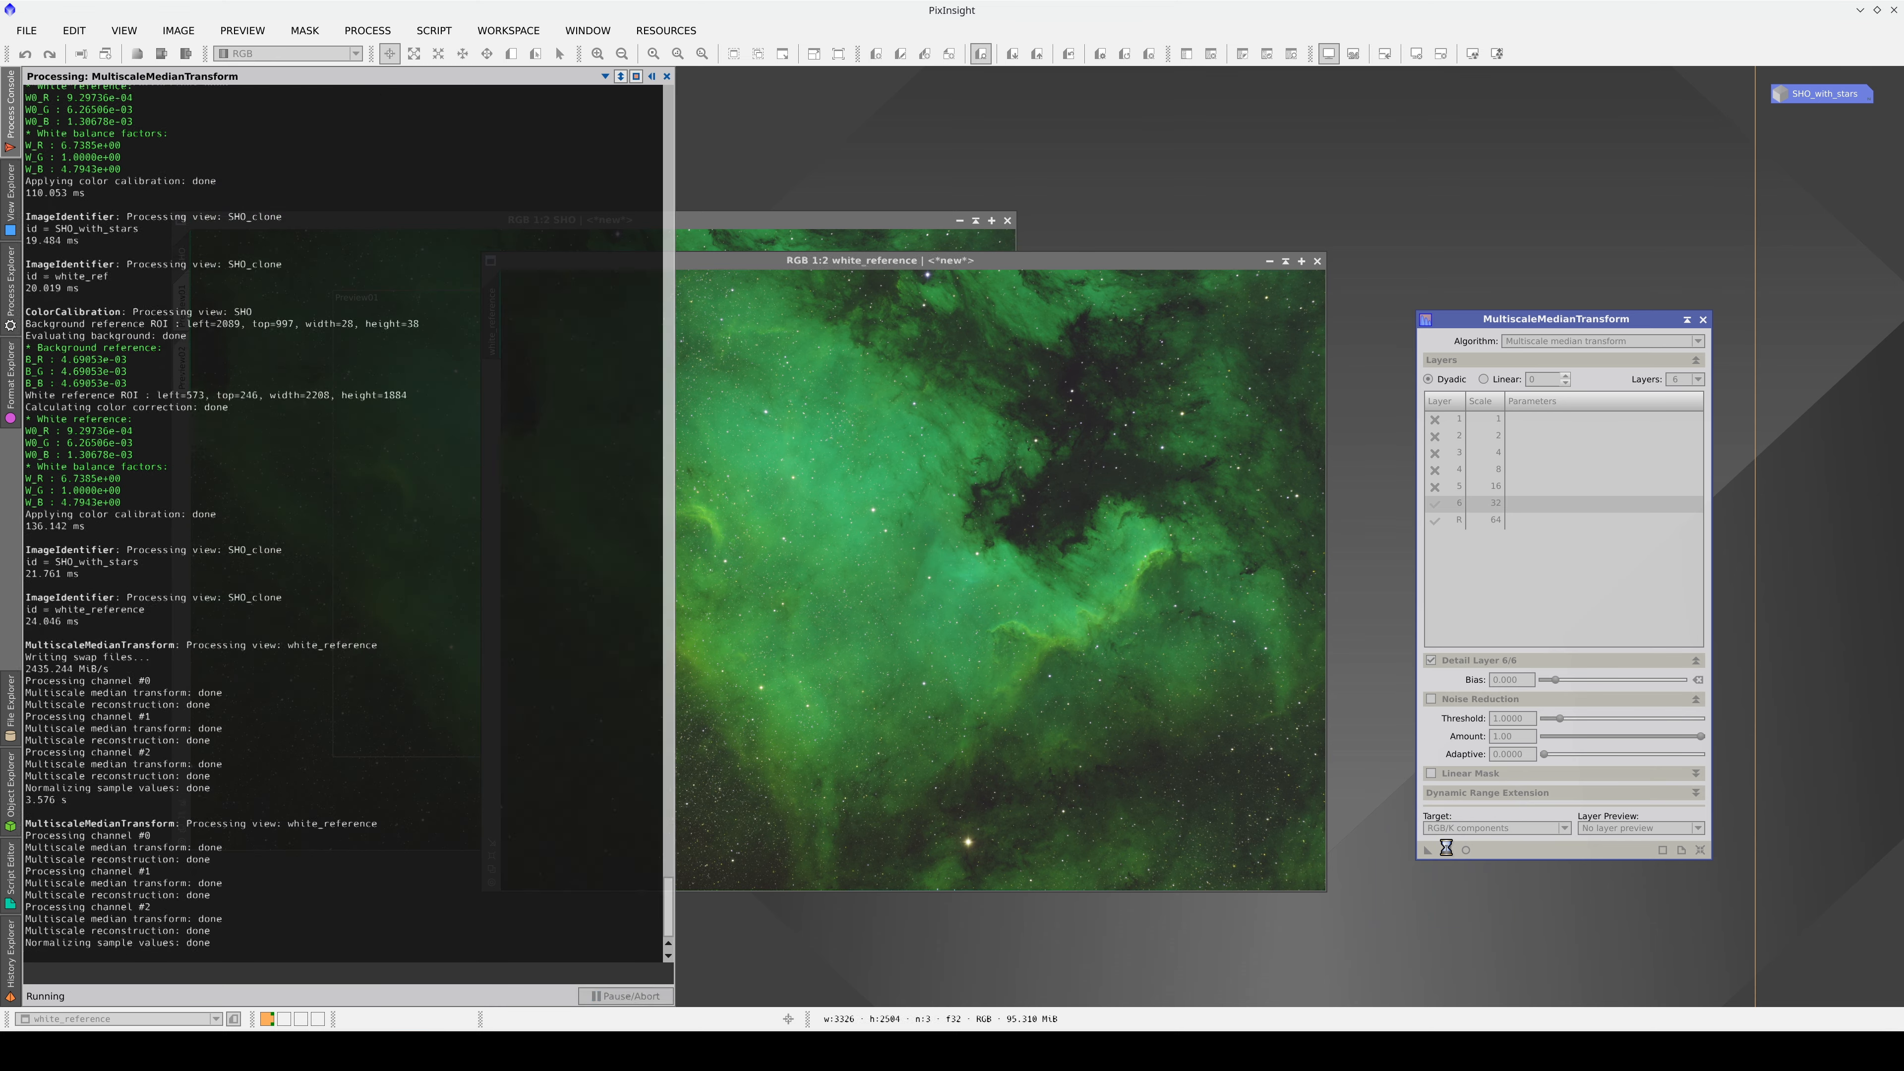
click(25, 55)
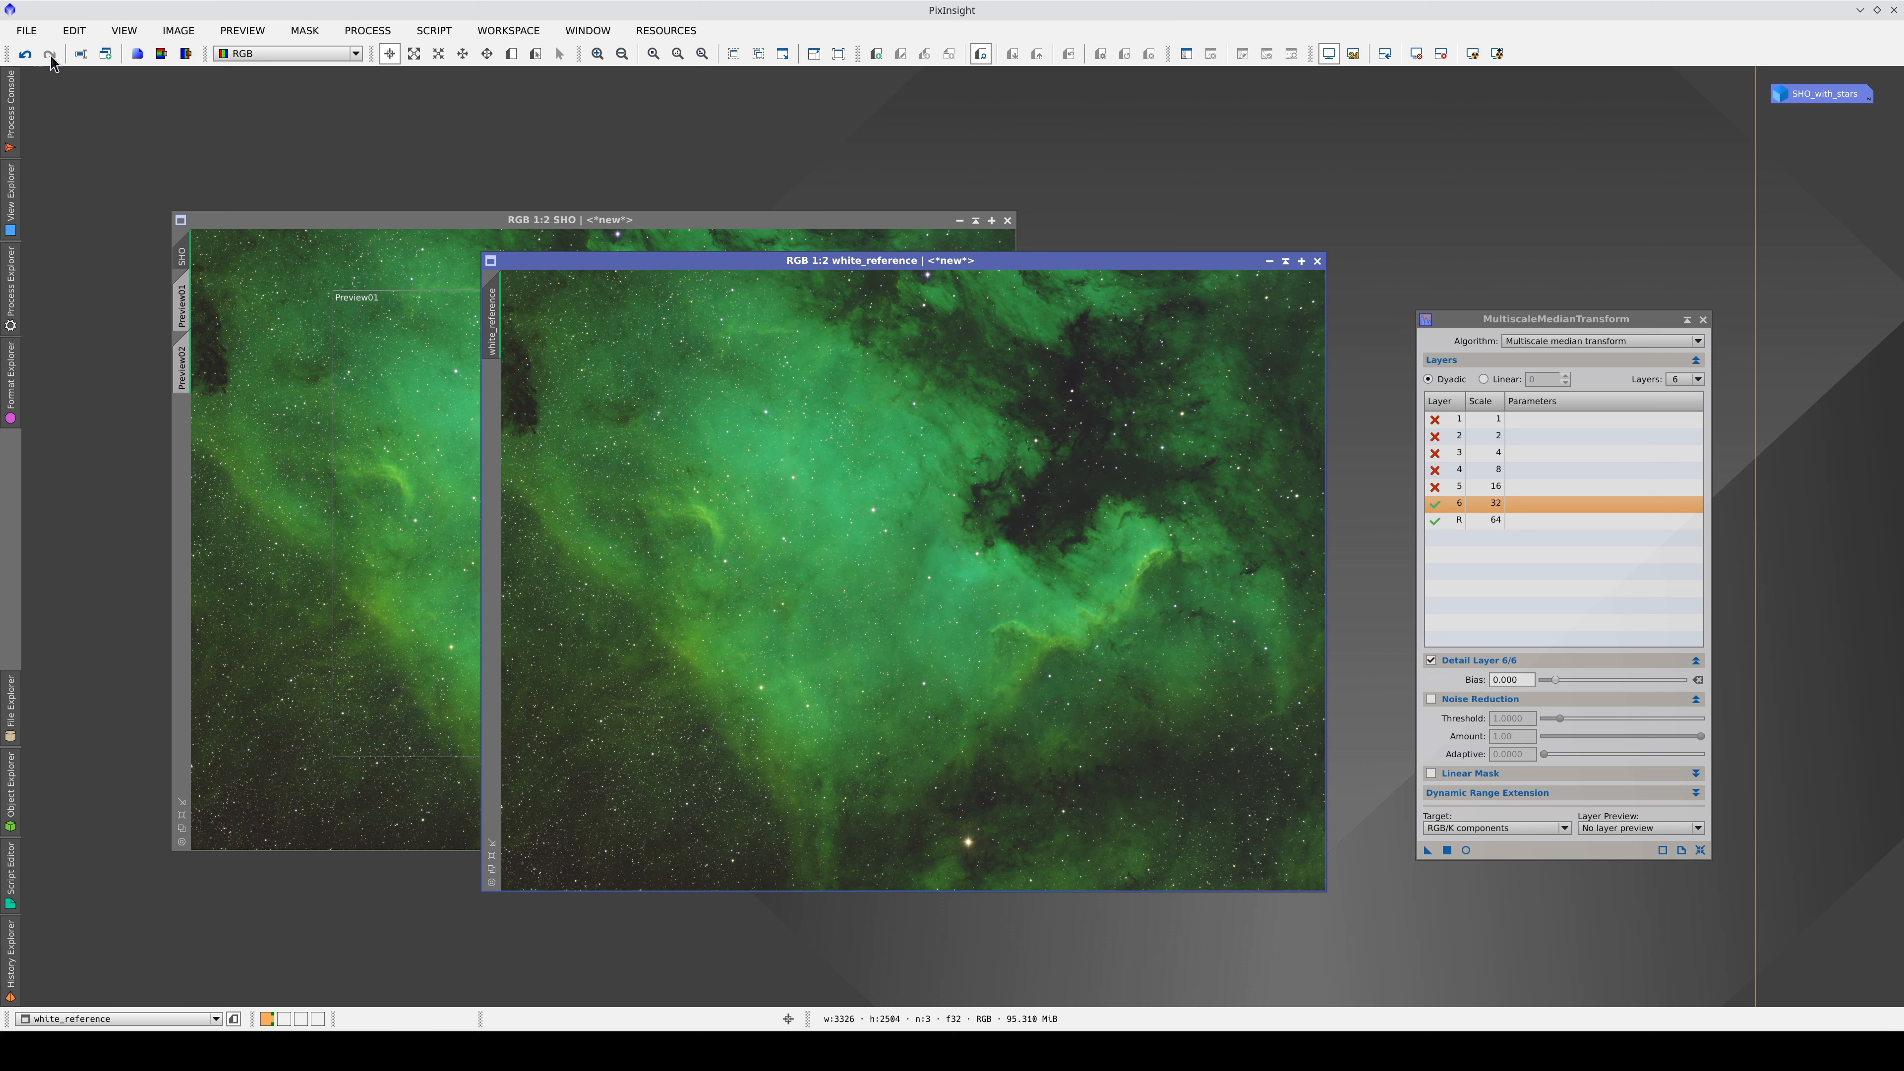
Re-enable detail layer 5 and apply the MultiscaleMedianTransform to white_reference.
click(1434, 486)
click(1446, 849)
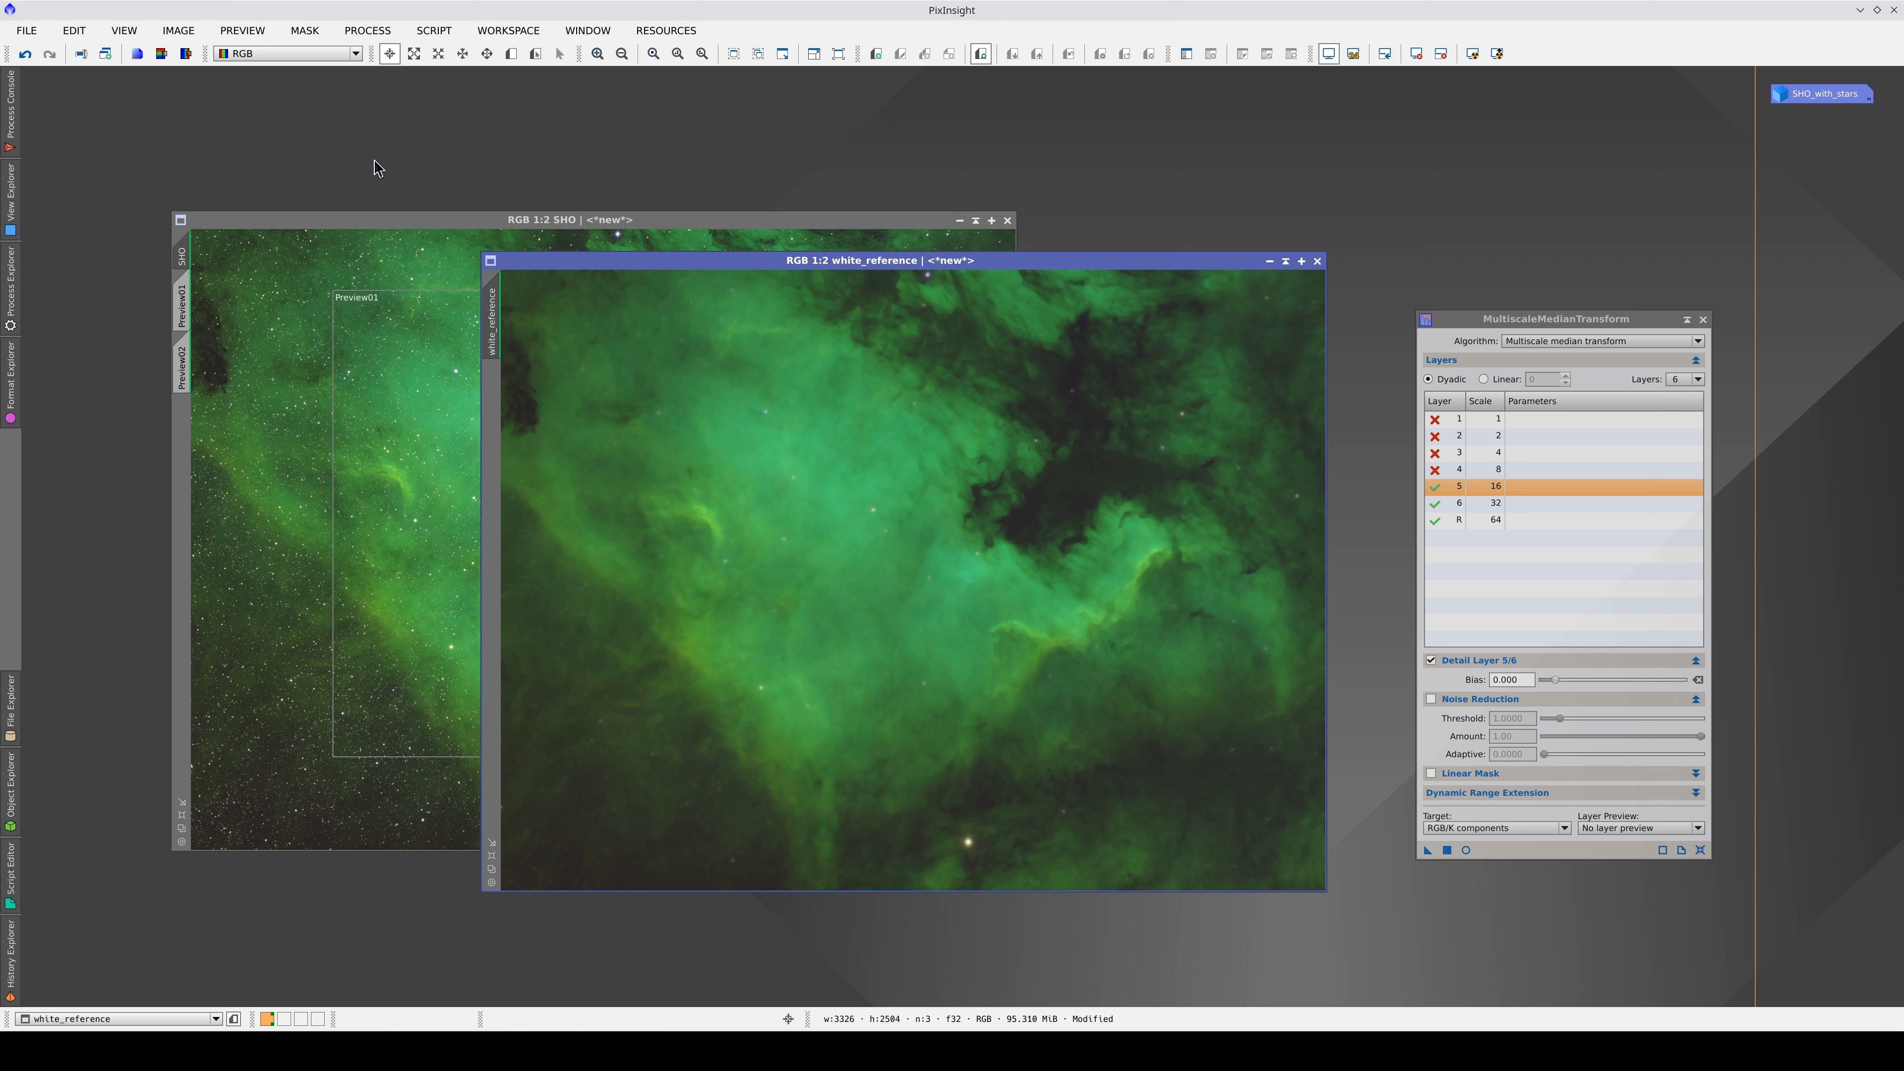
Undo the last transform on white_reference and reapply MultiscaleMedianTransform with detail layer 5 disabled, keeping layer 6 and the residual.
click(26, 54)
click(1435, 487)
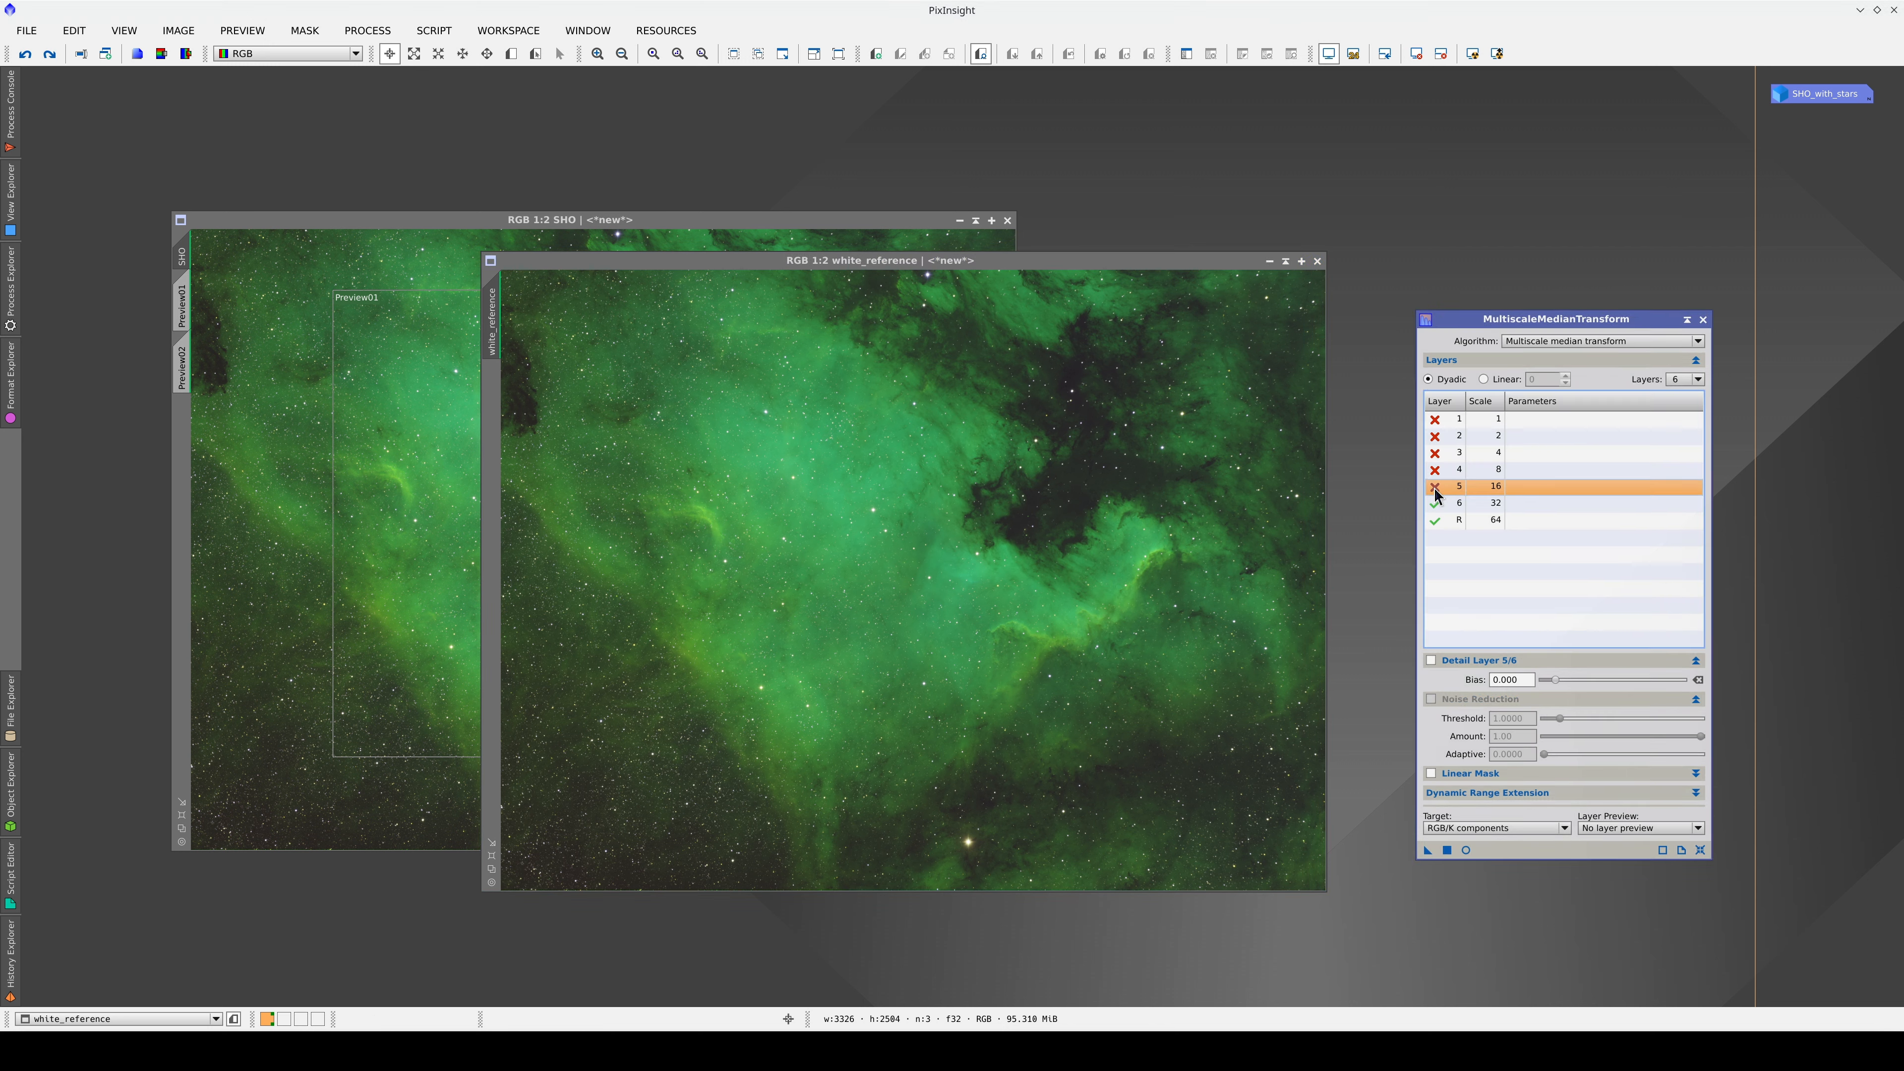
click(1447, 850)
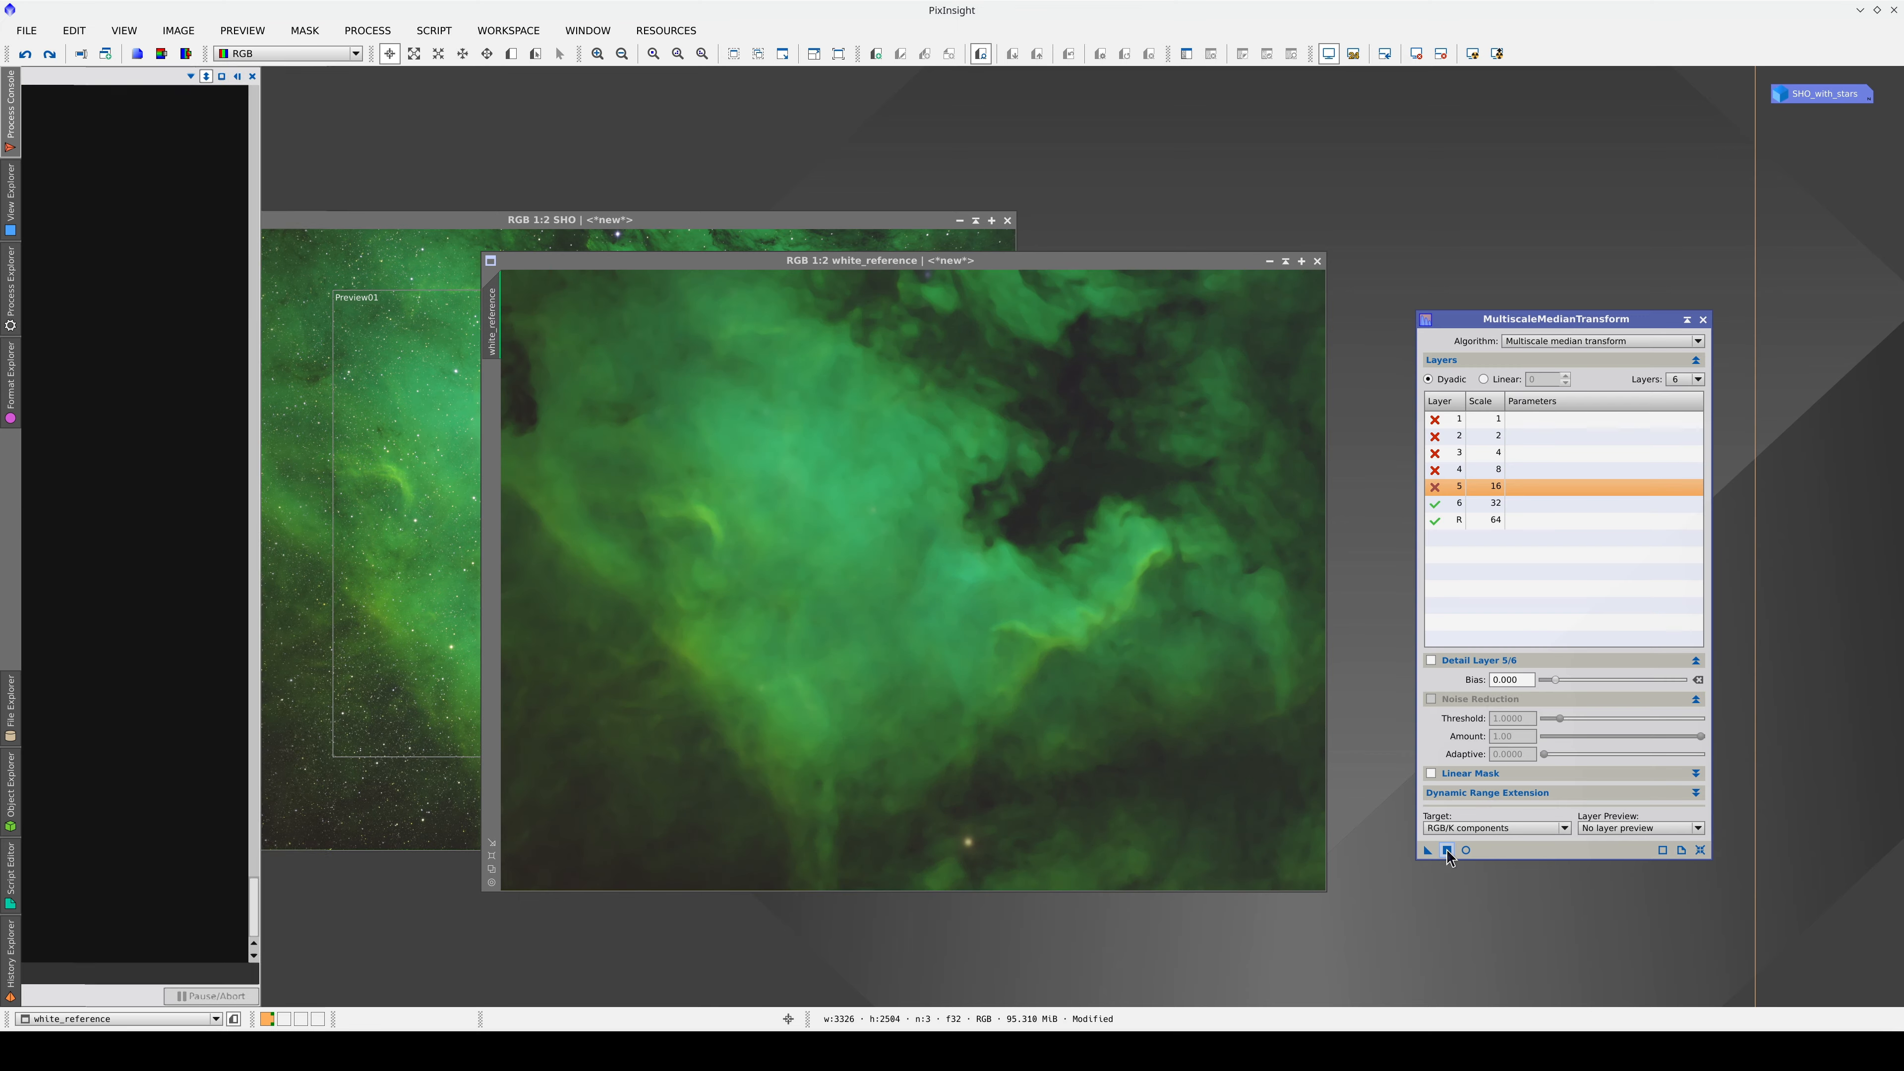
click(1703, 319)
Place the white_reference image beside SHO and copy SHO's Preview01 onto it.
drag(1066, 256, 1600, 215)
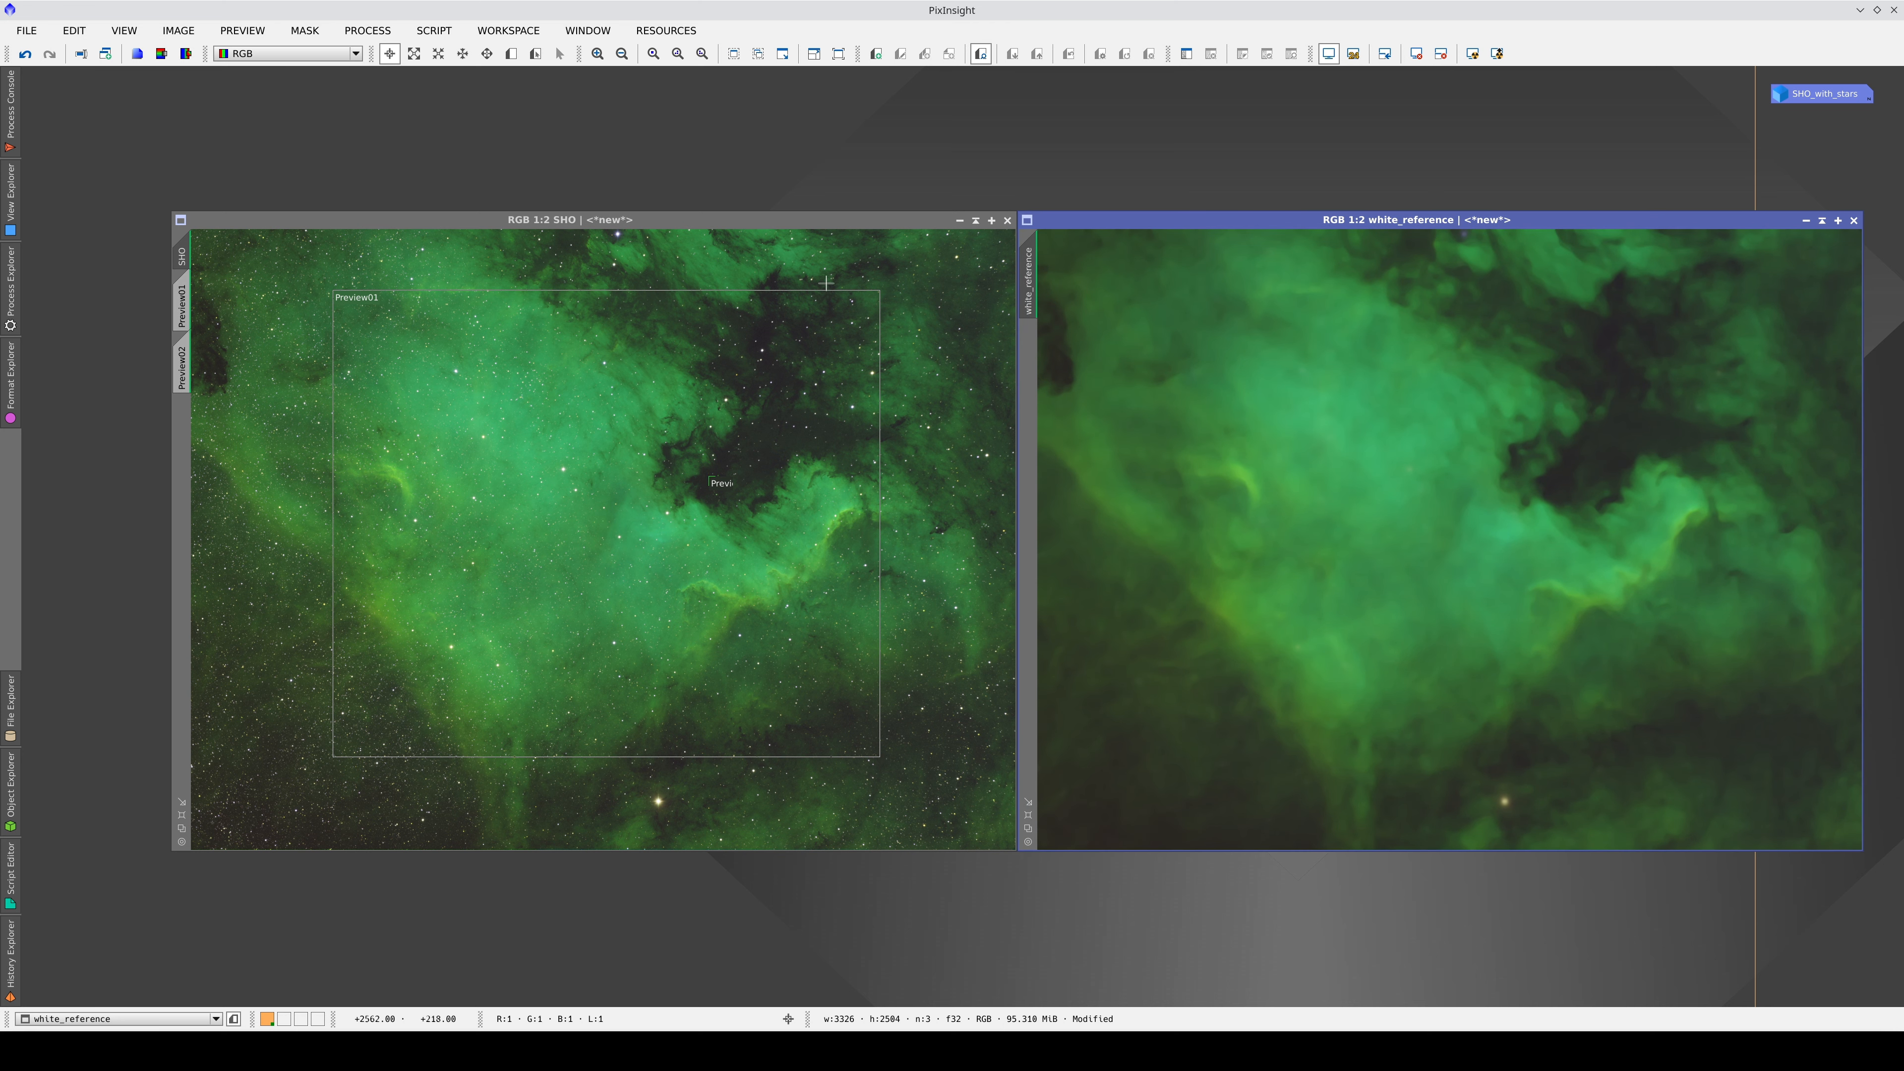
click(694, 397)
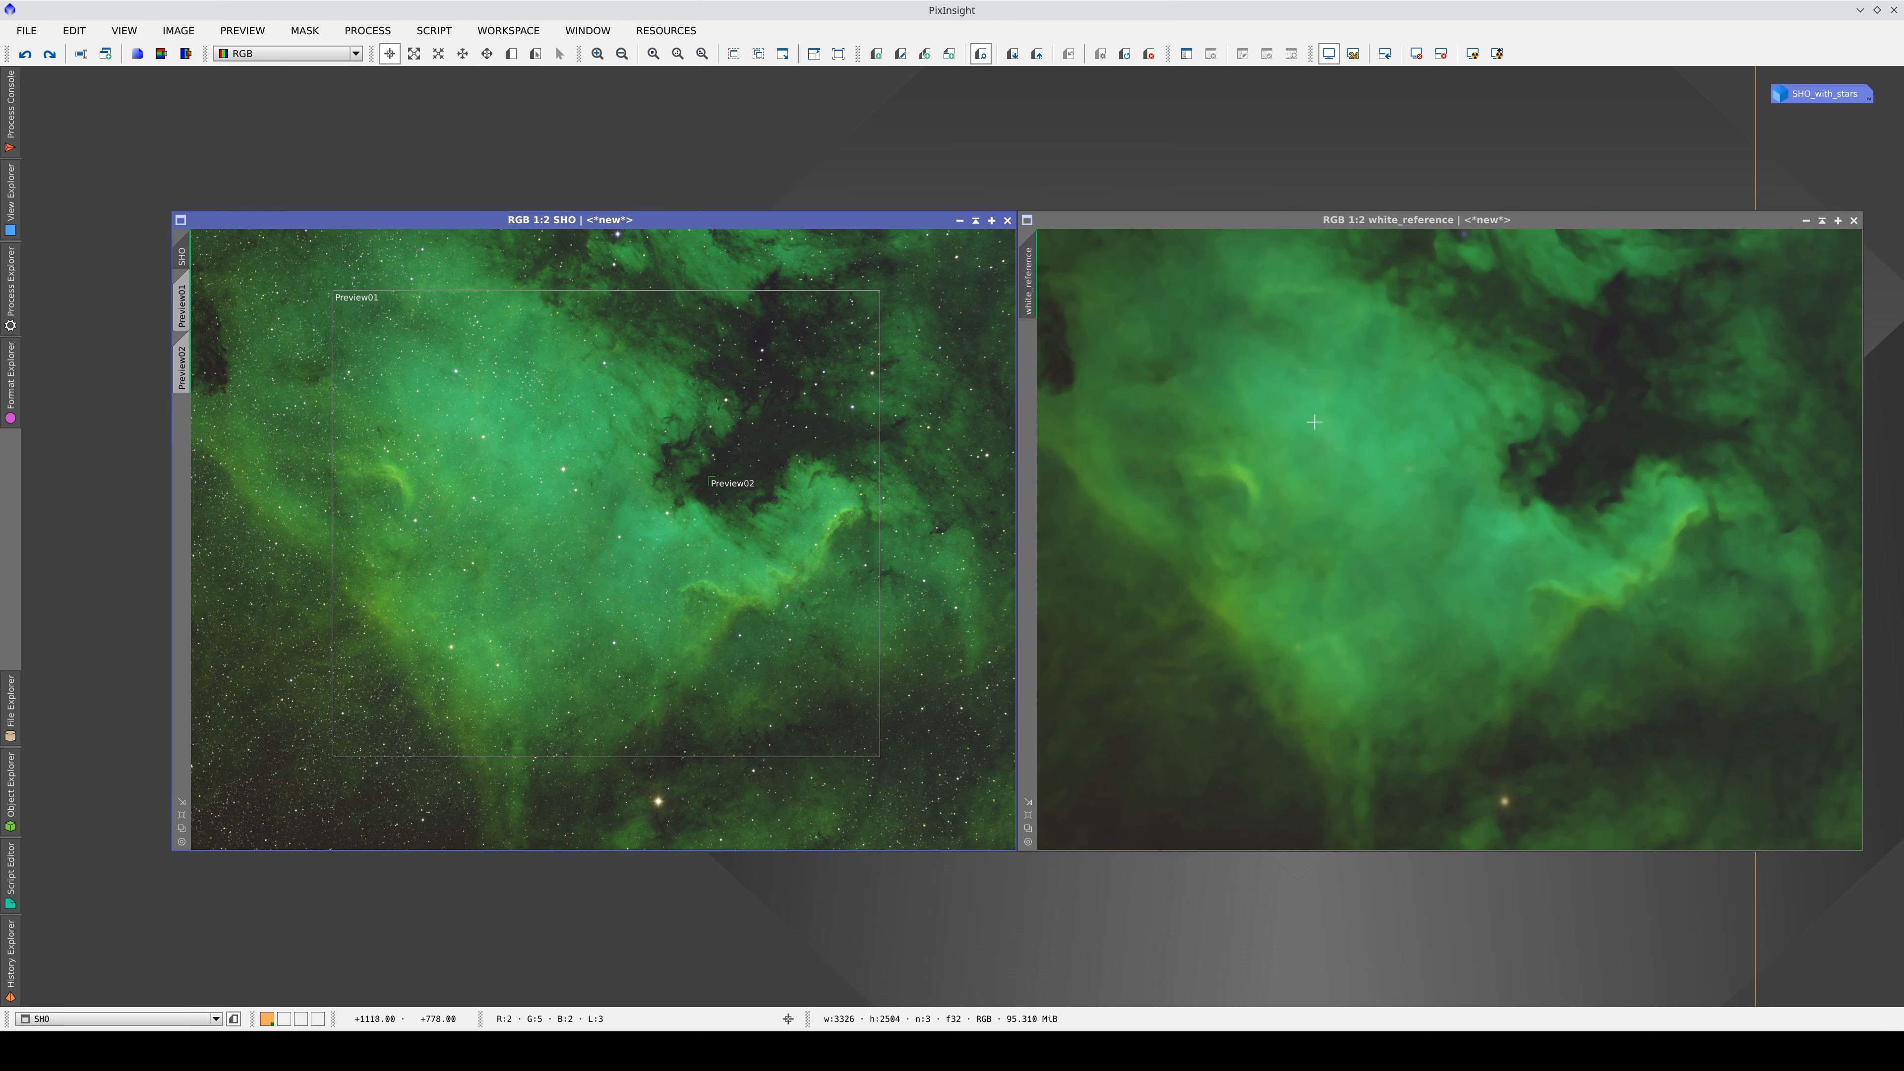
click(1355, 422)
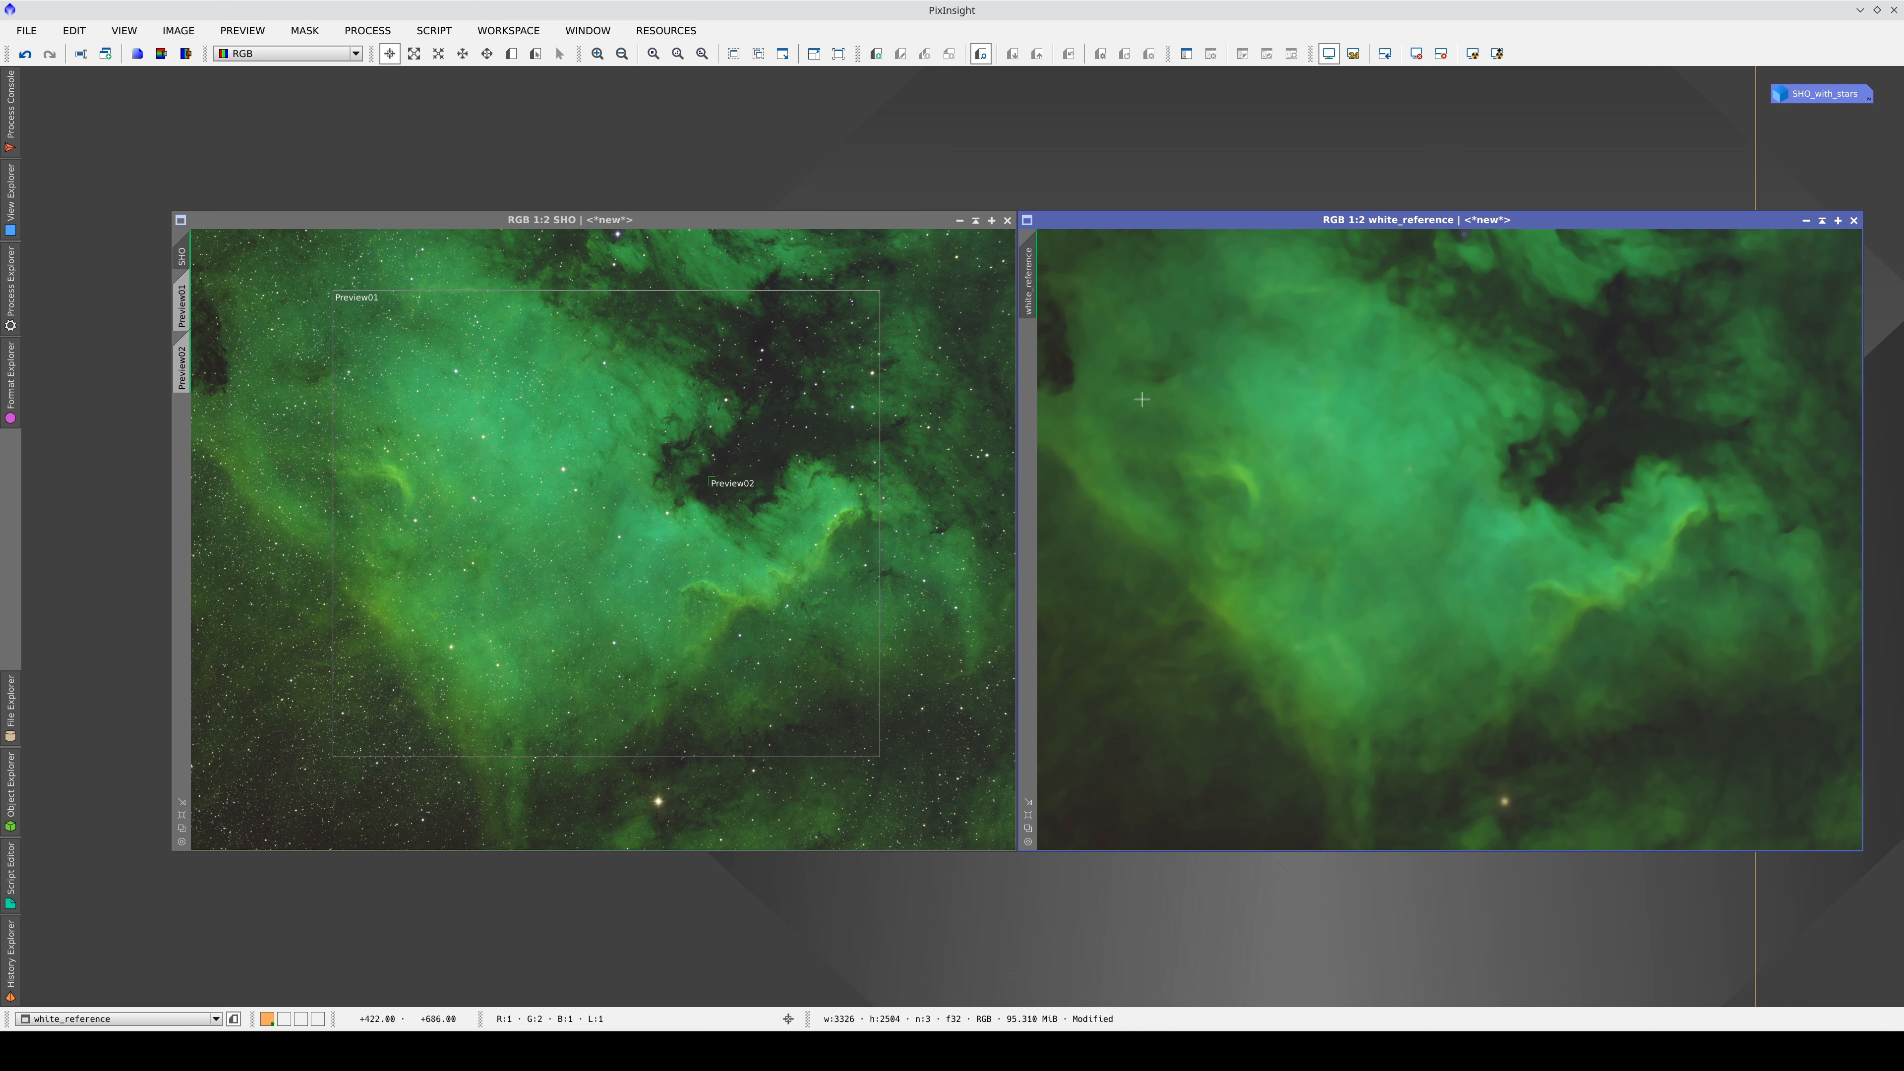
click(191, 304)
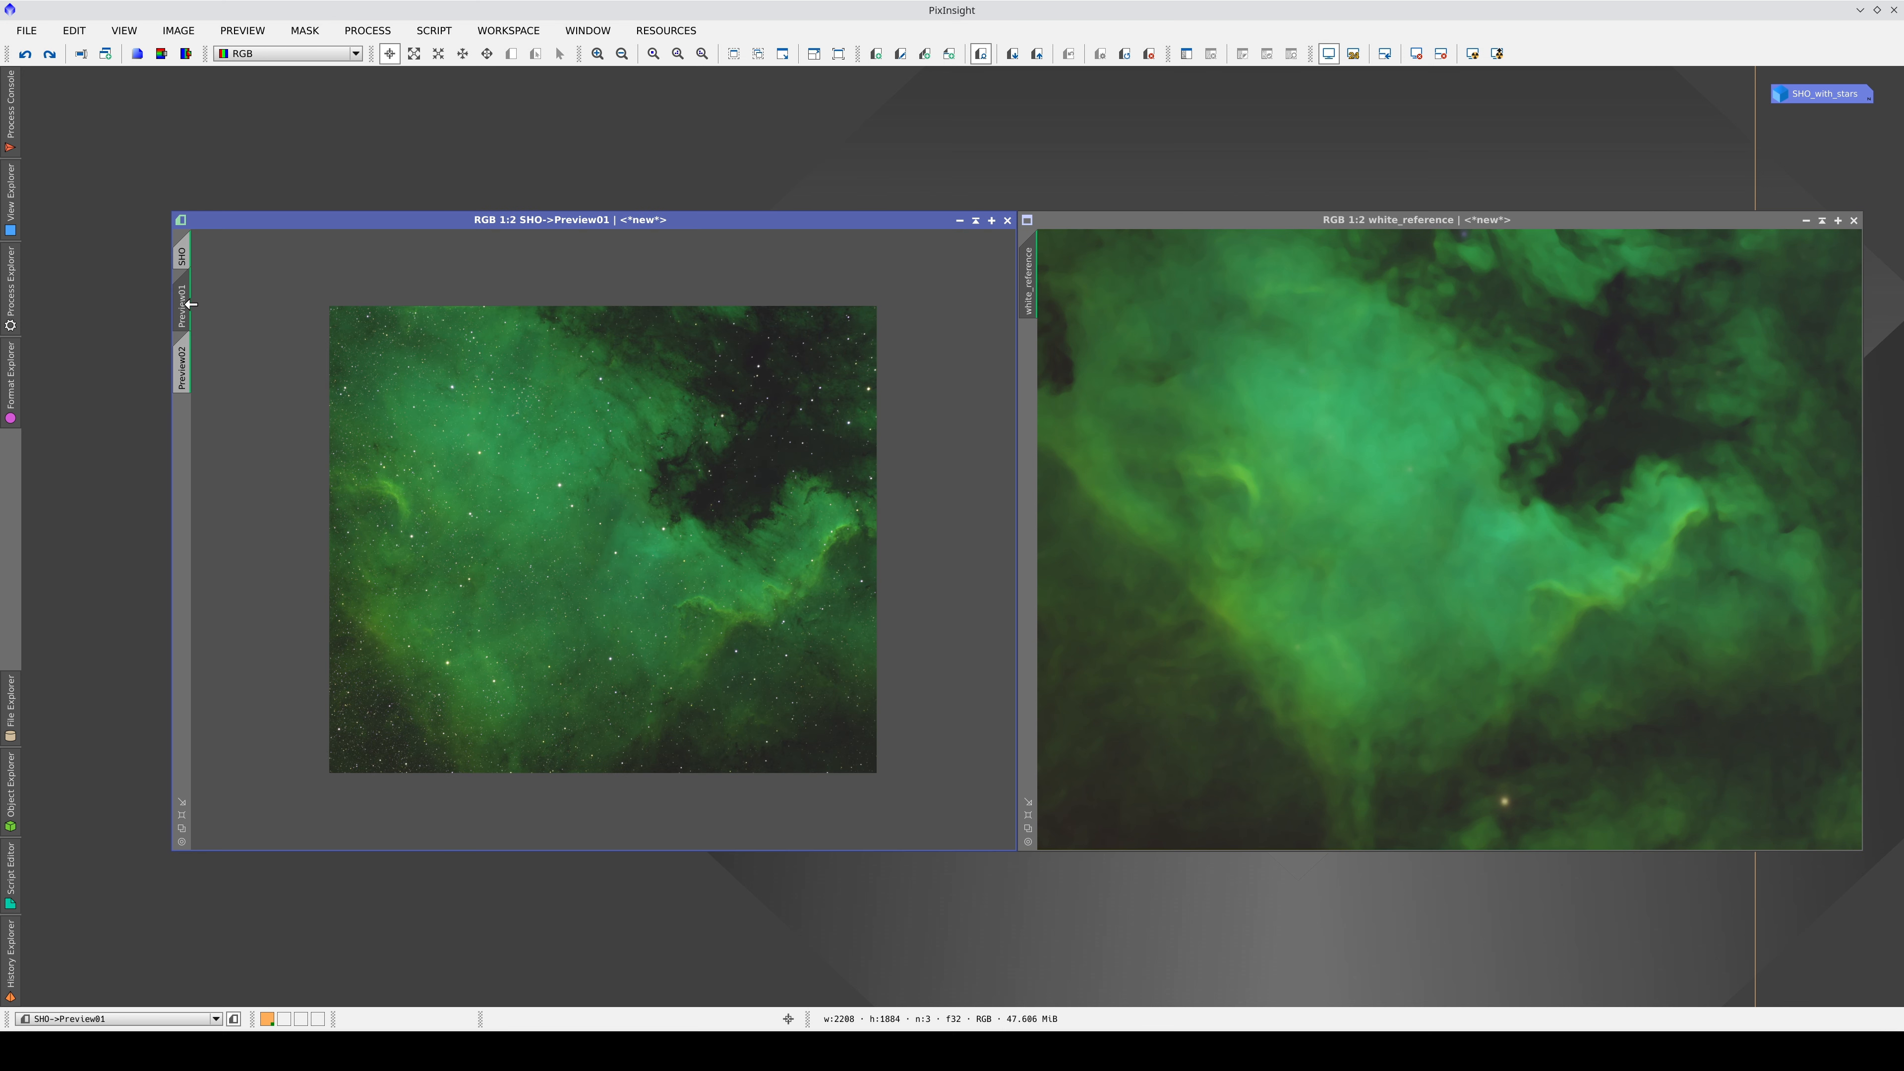
drag(192, 304, 1033, 347)
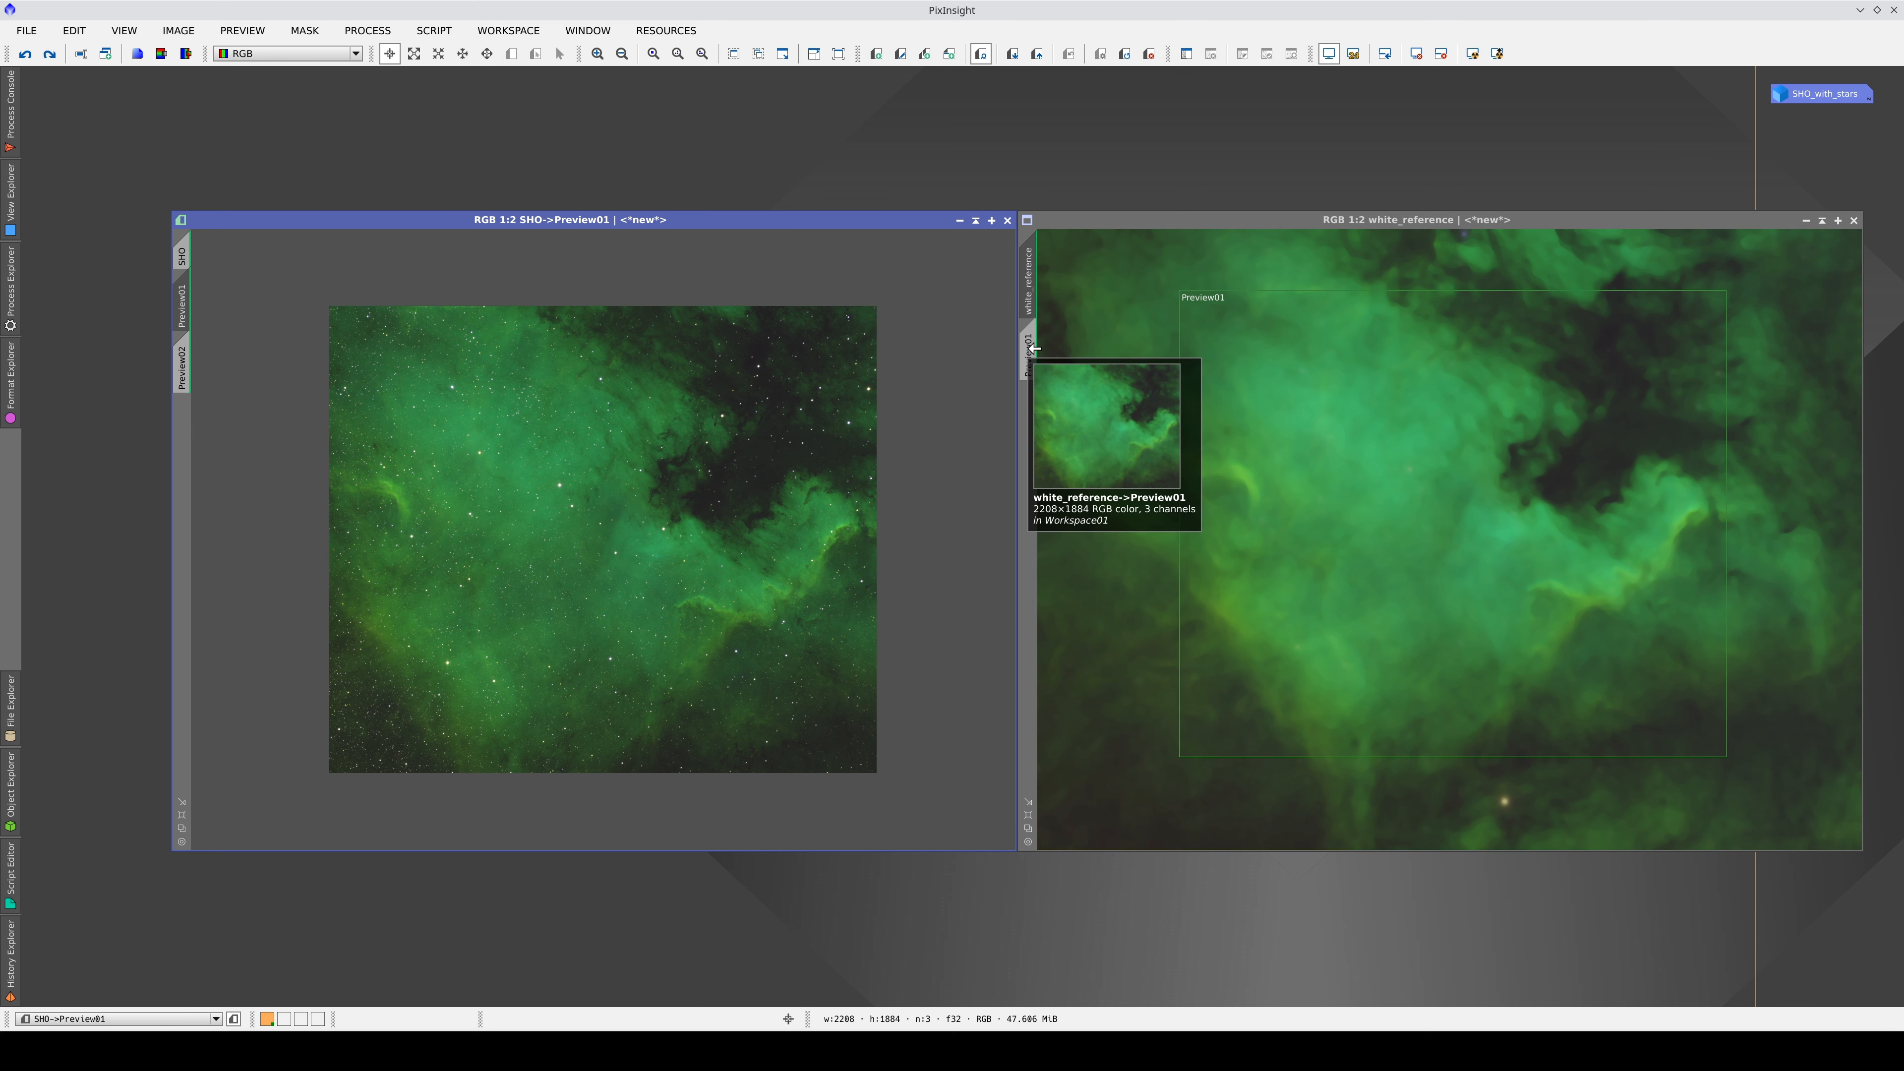
click(1033, 347)
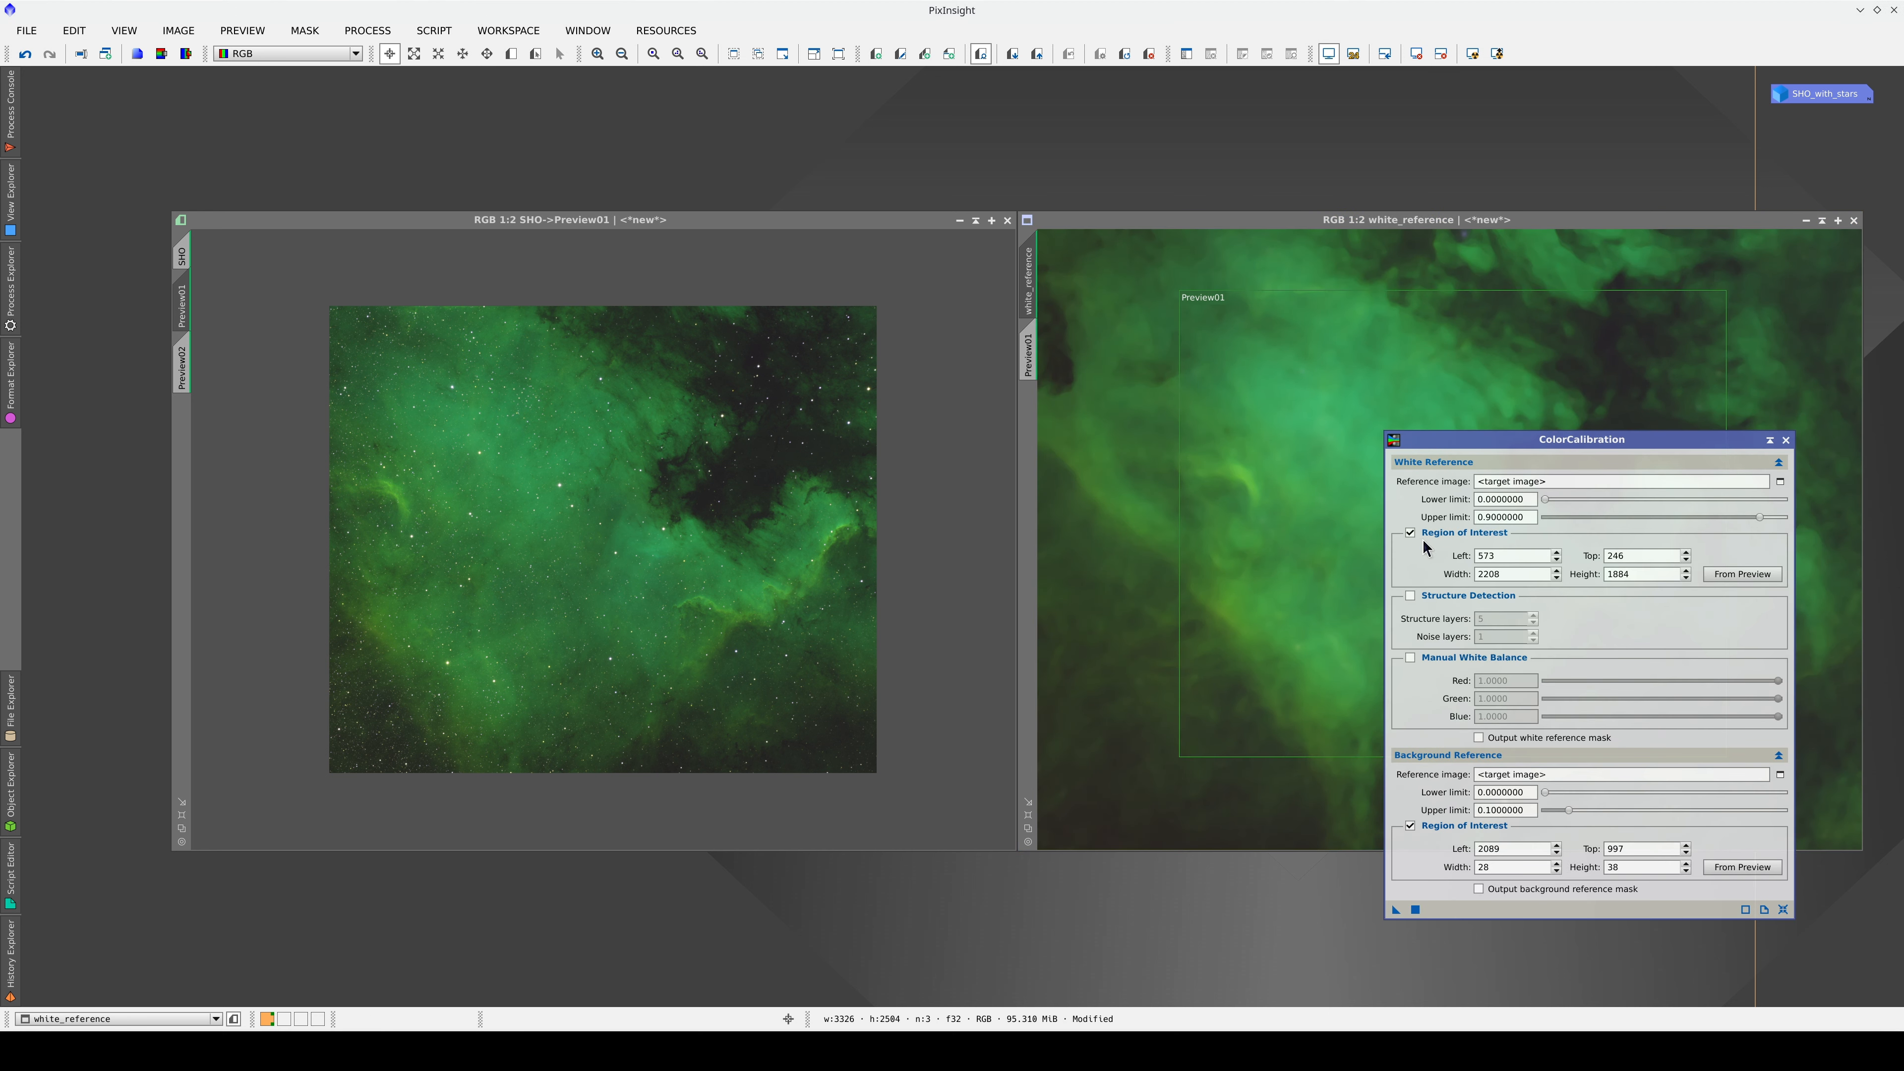
Set ColorCalibration's white reference image to white_reference->Preview01 and disable the white reference region of interest.
click(182, 257)
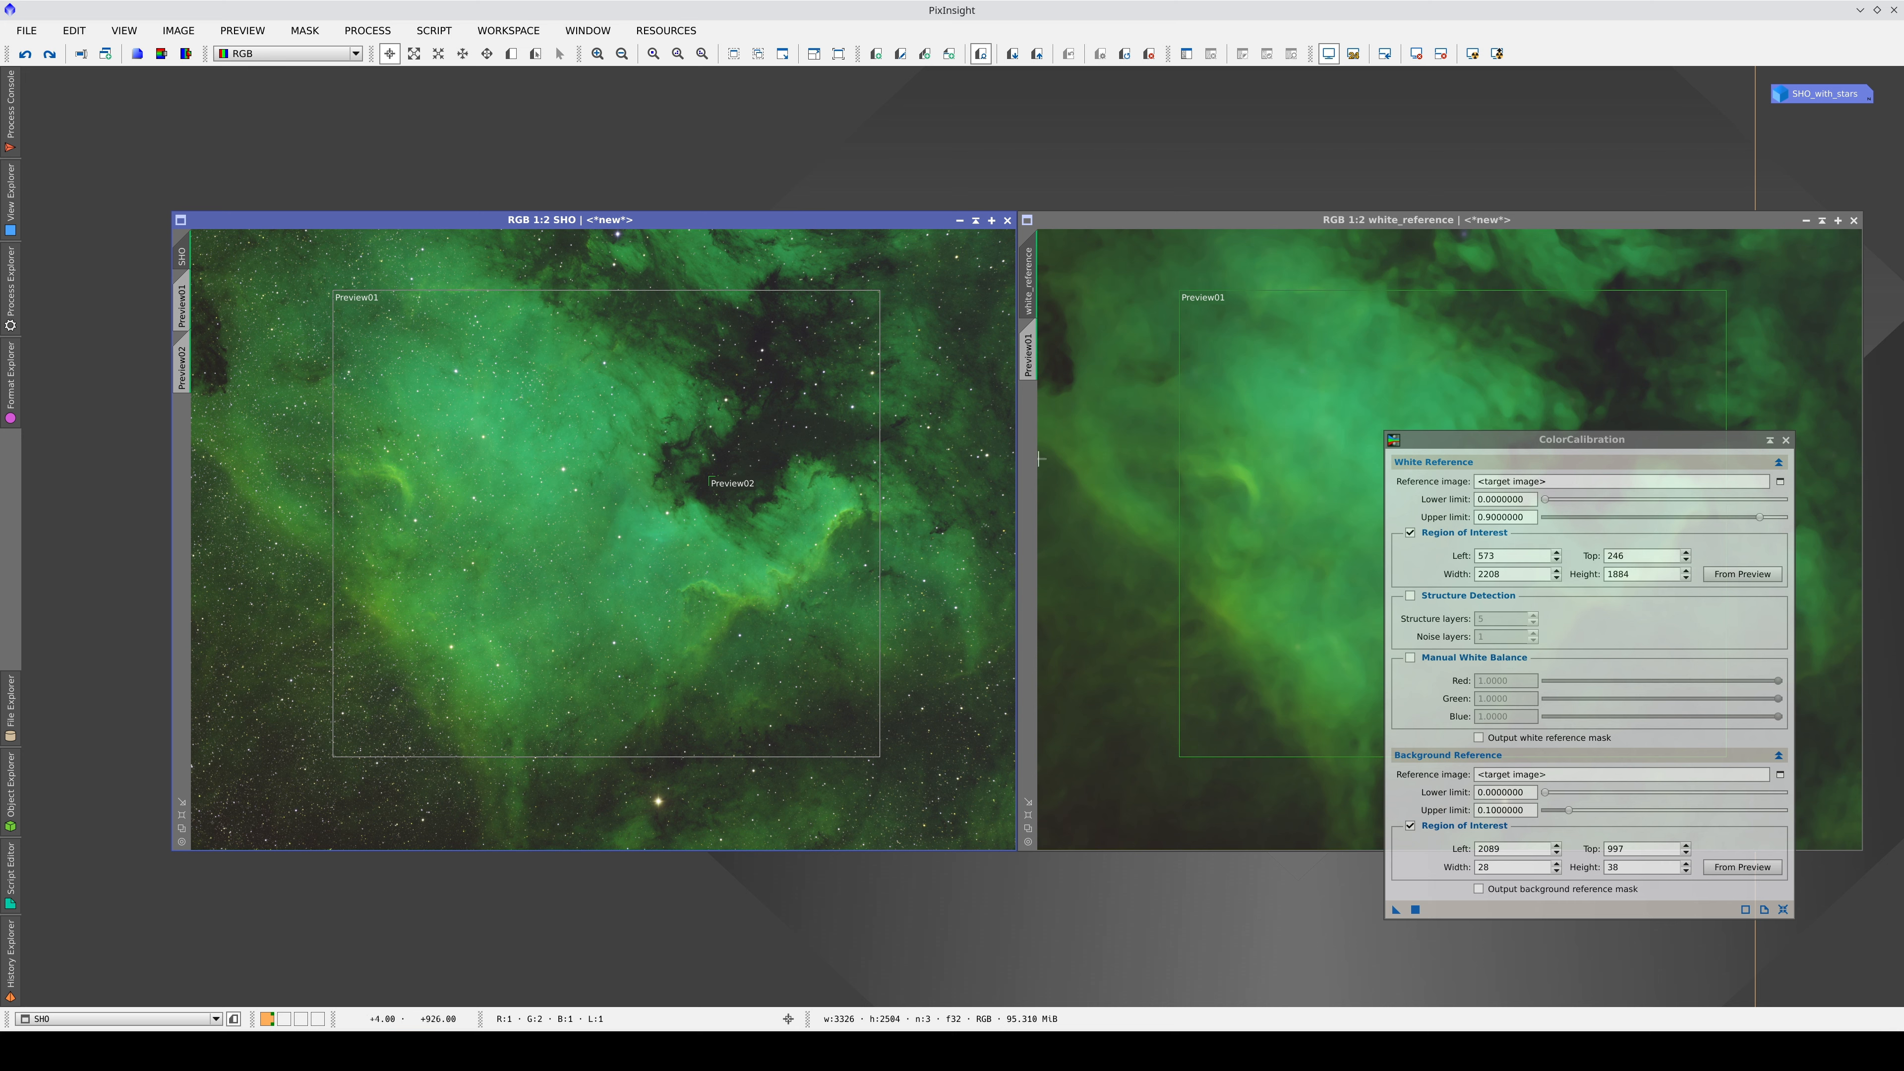
click(1783, 481)
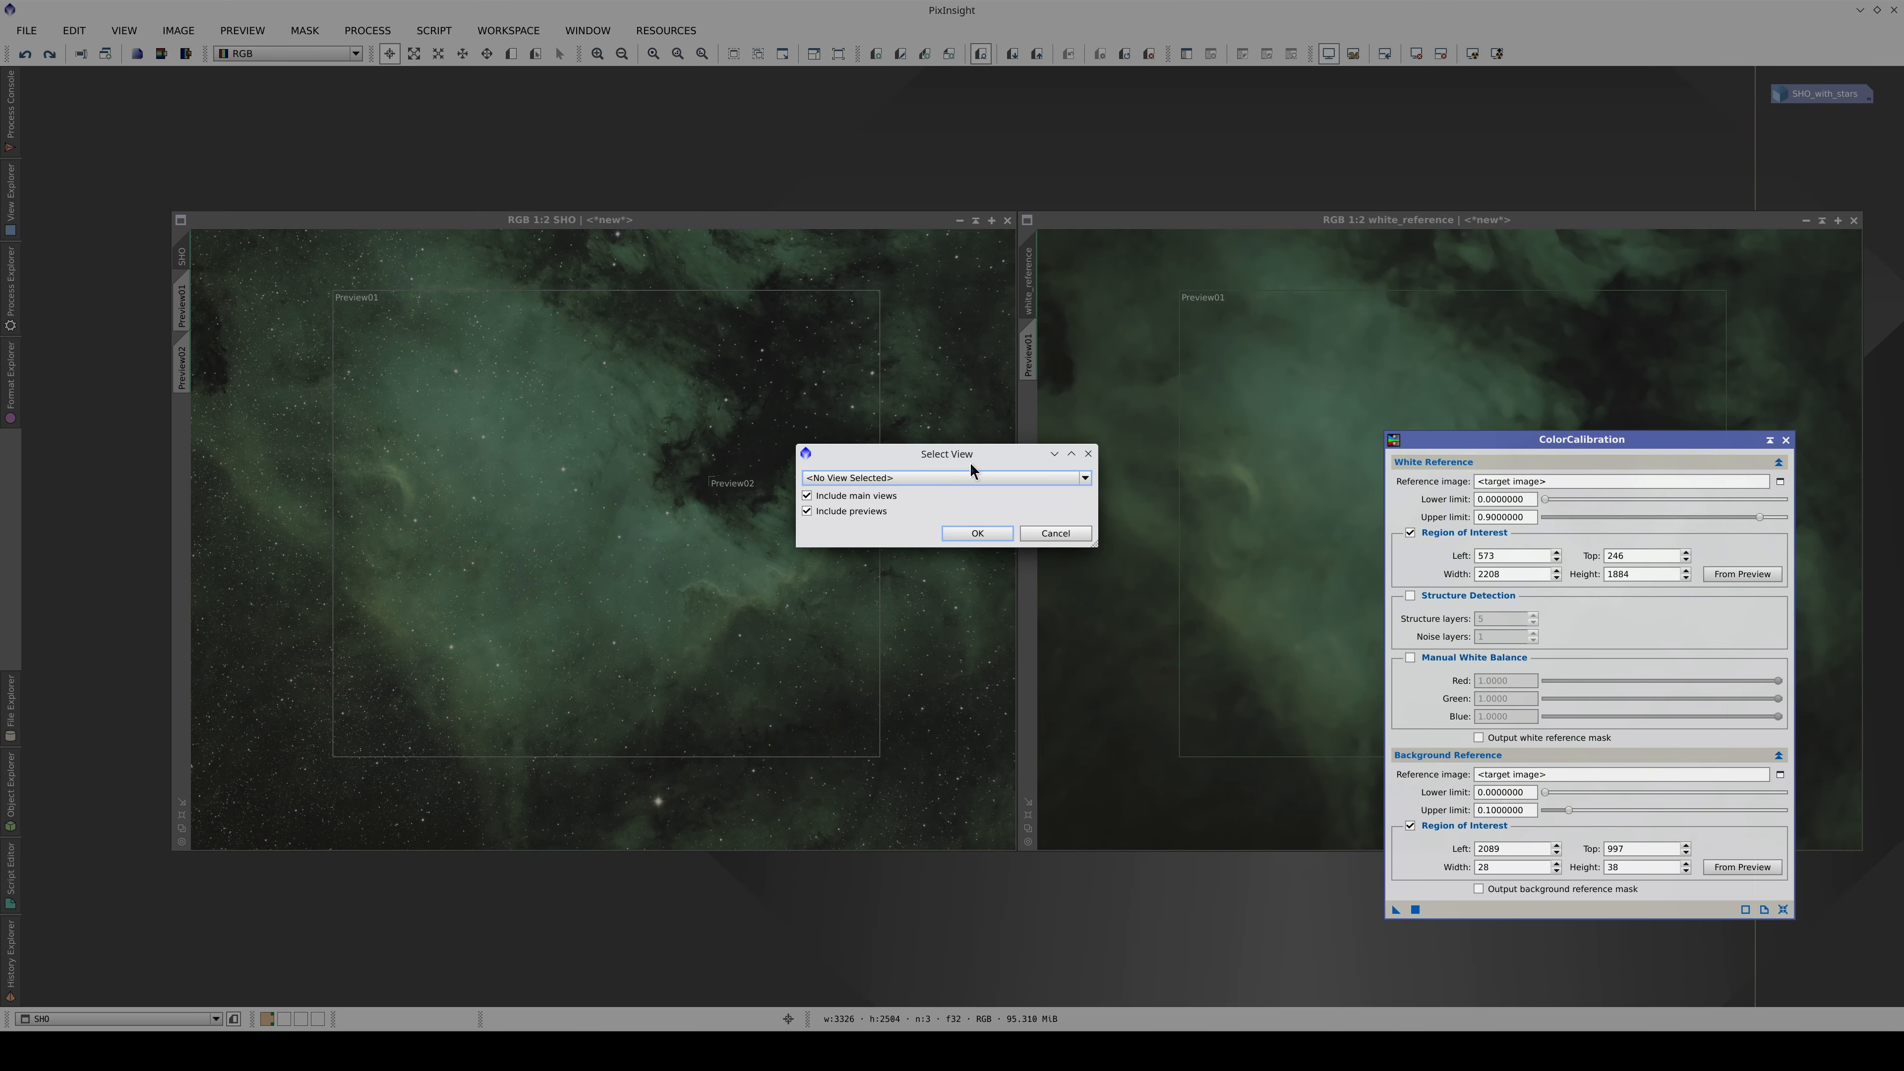
click(964, 474)
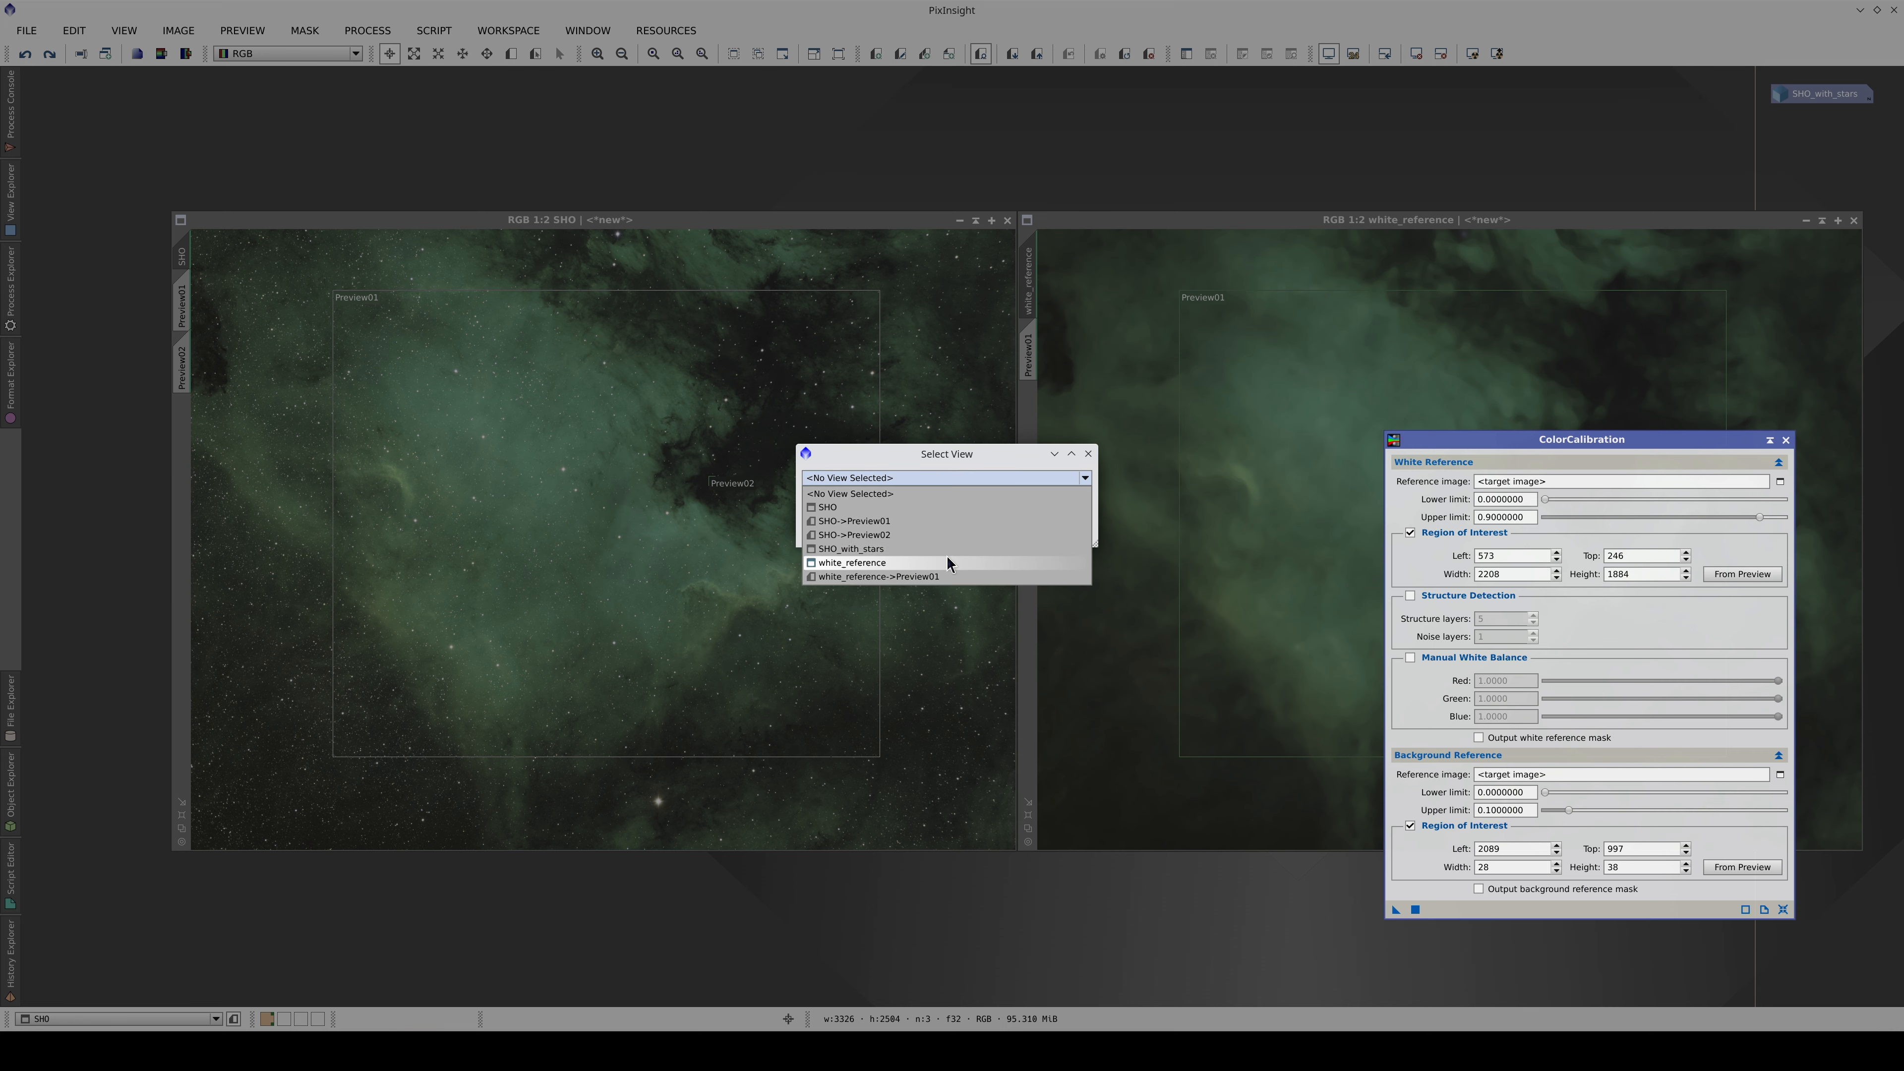
click(946, 575)
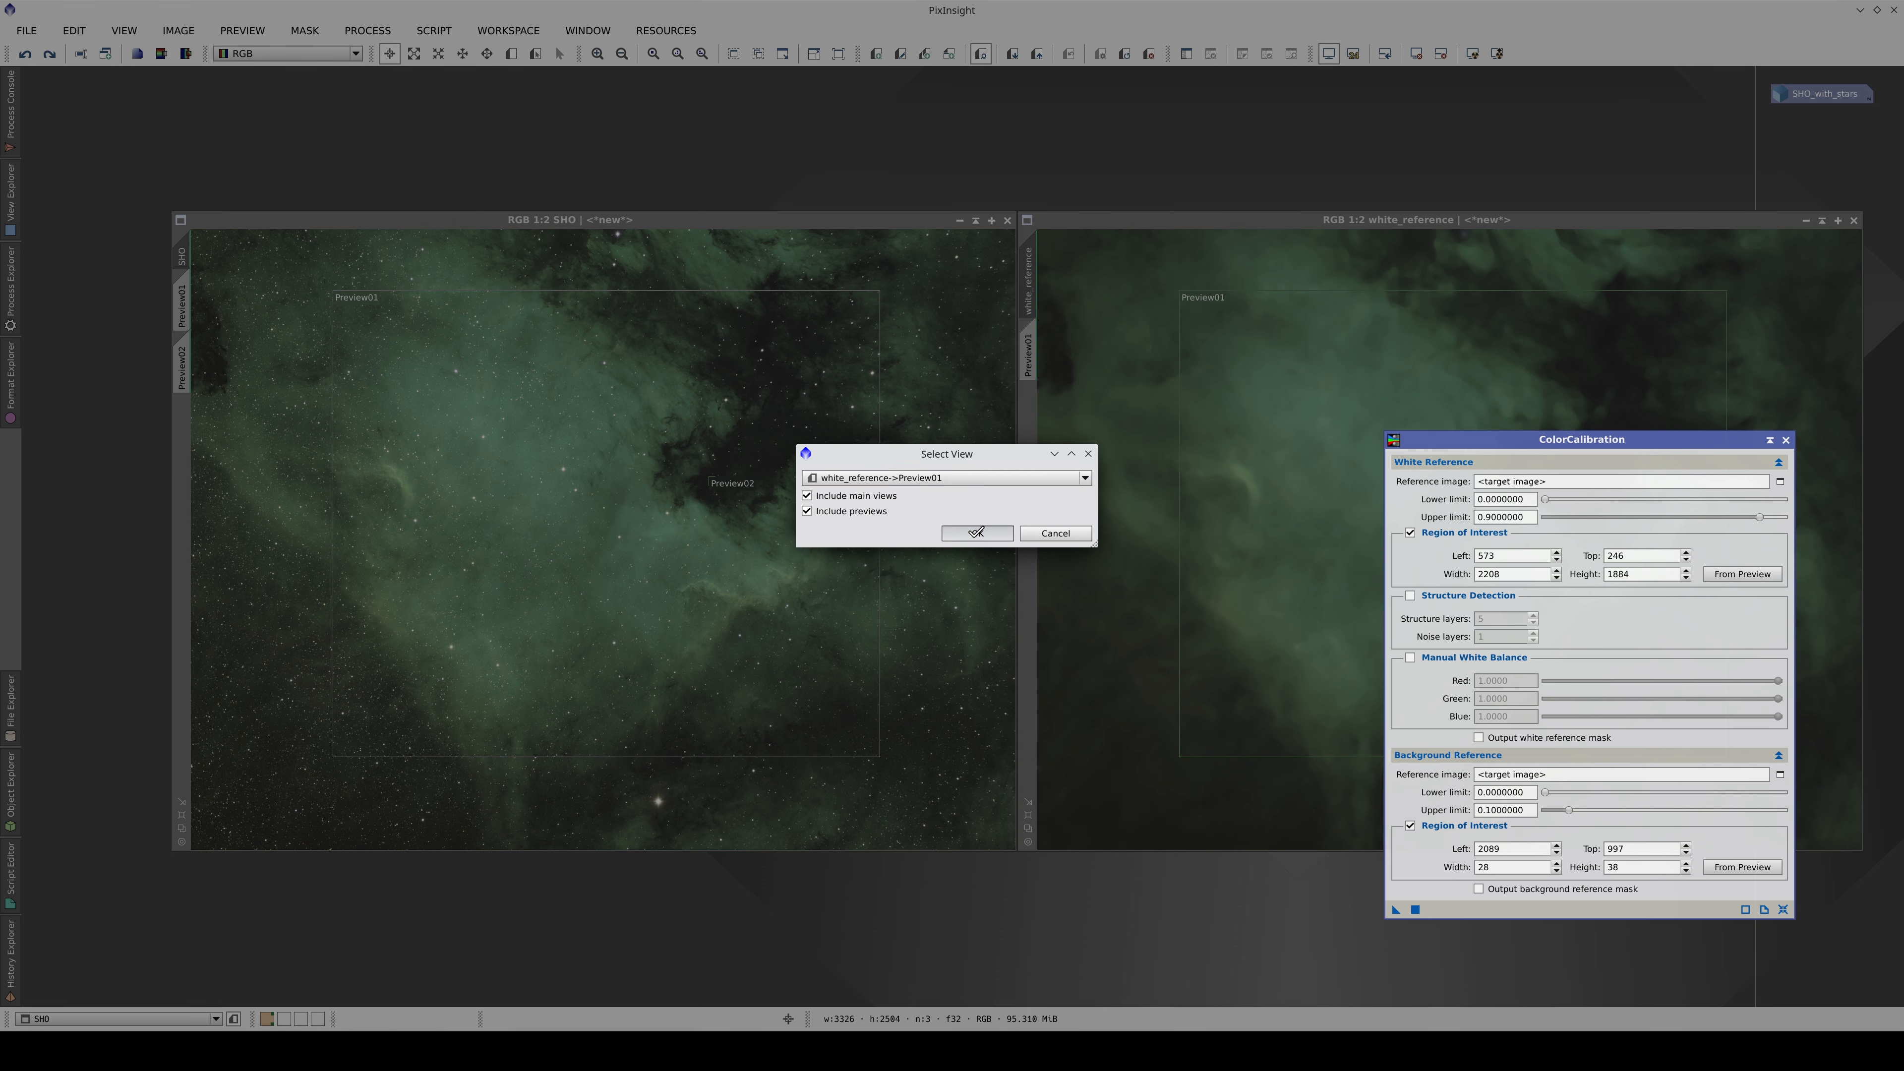
click(977, 532)
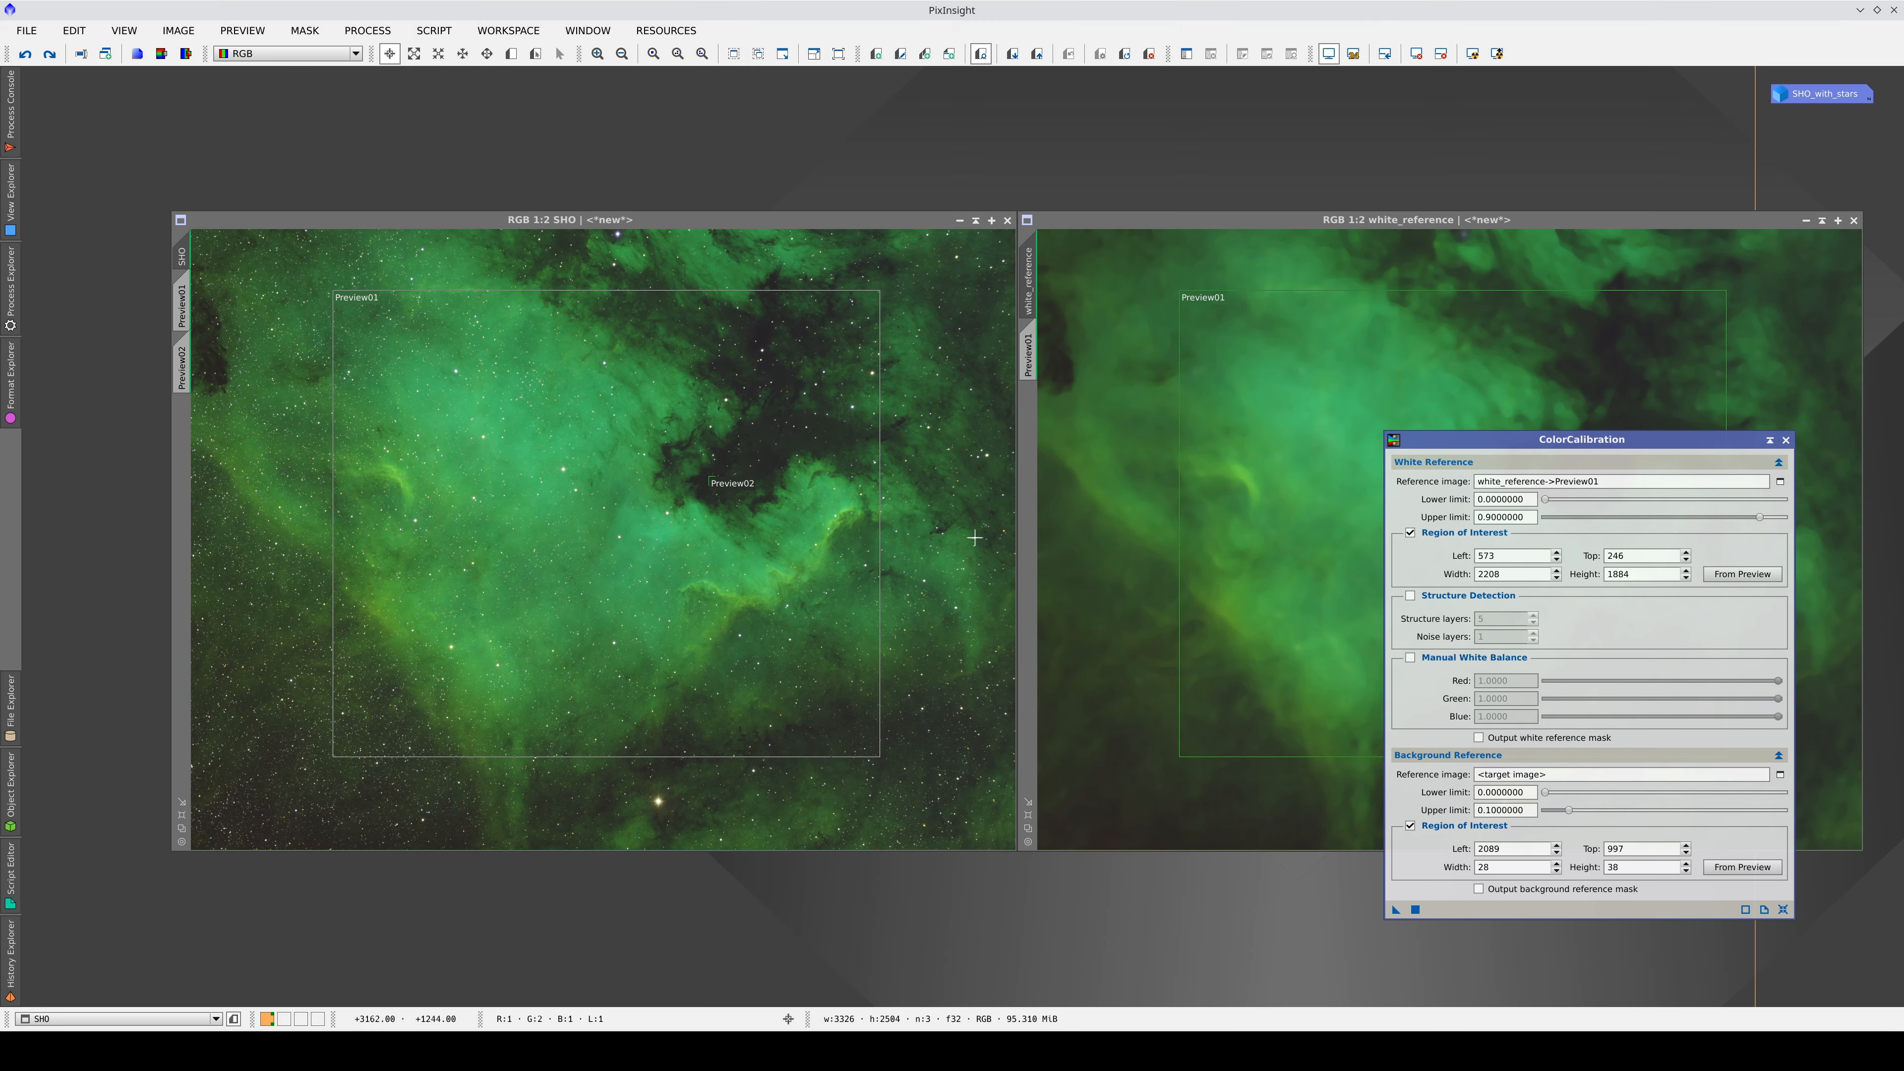
click(1409, 533)
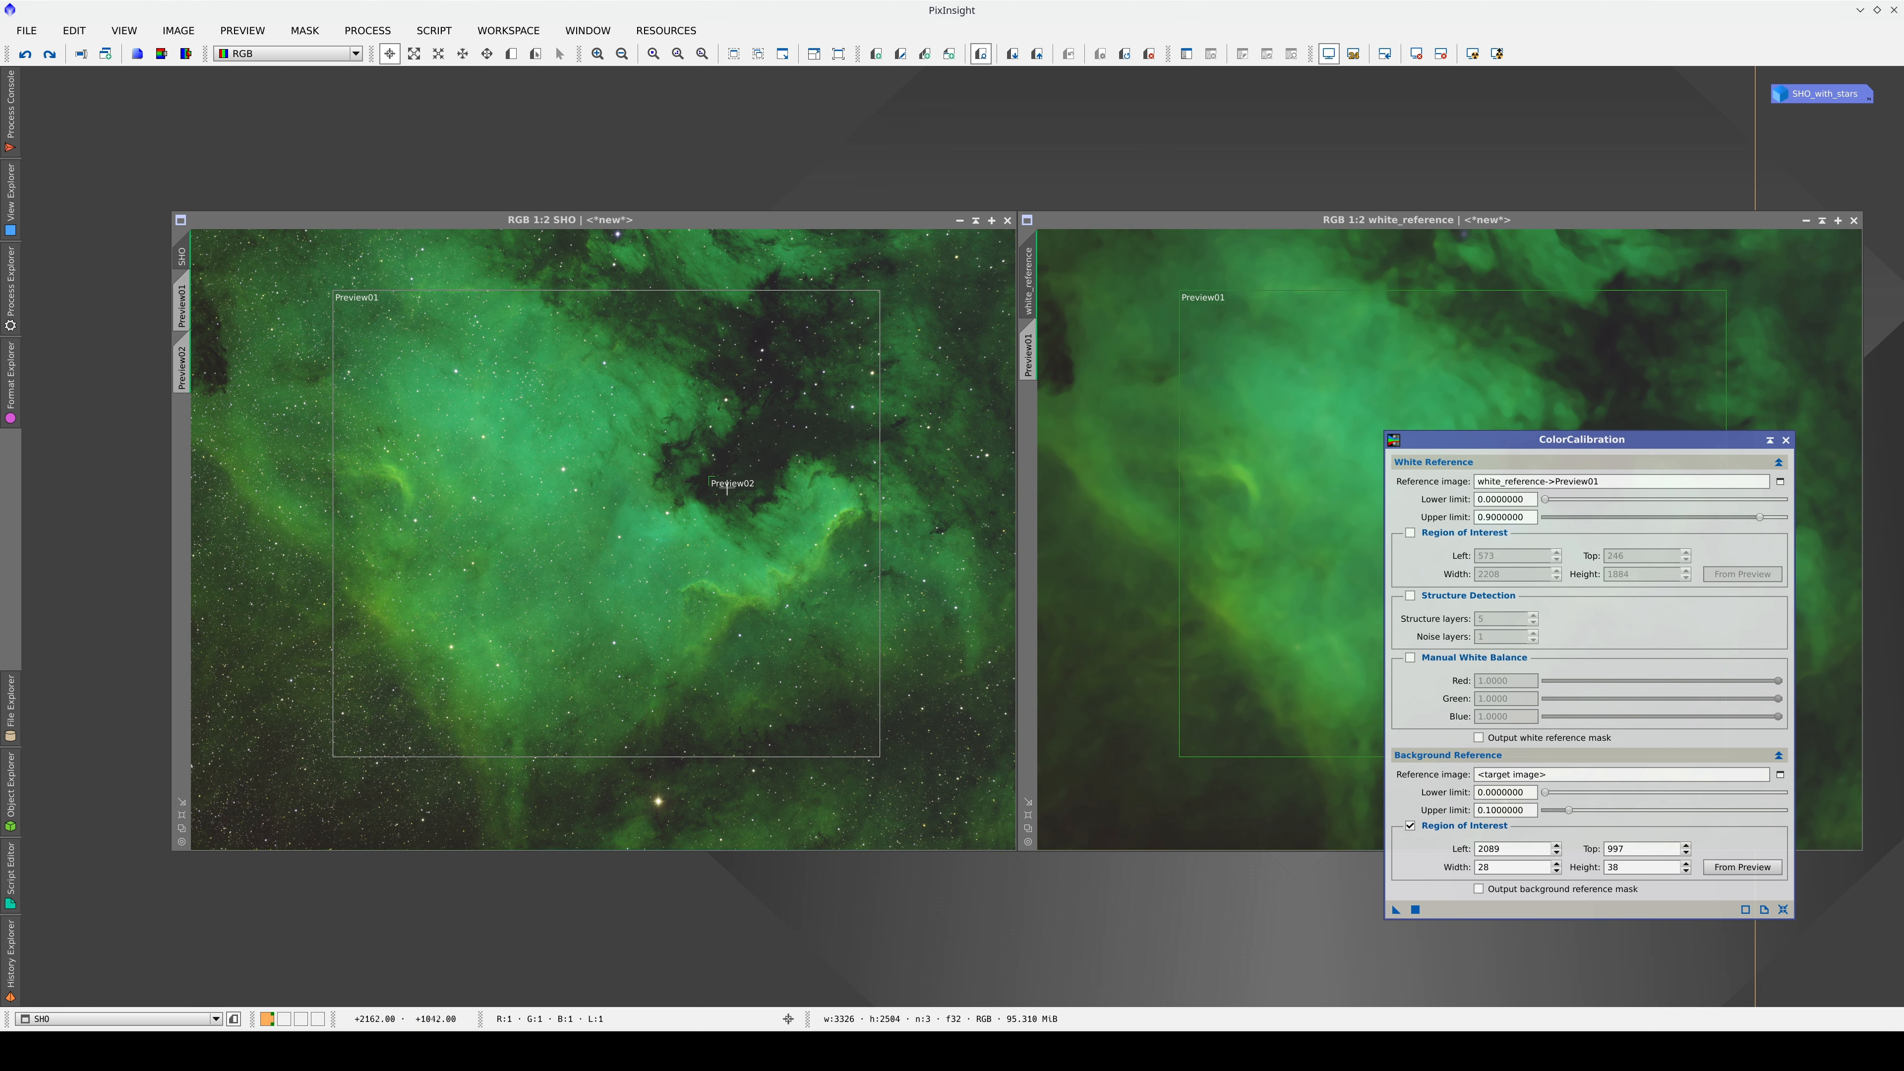
Check the Preview02 background area on SHO and apply ColorCalibration to the SHO image.
scroll(726, 488, up, 5)
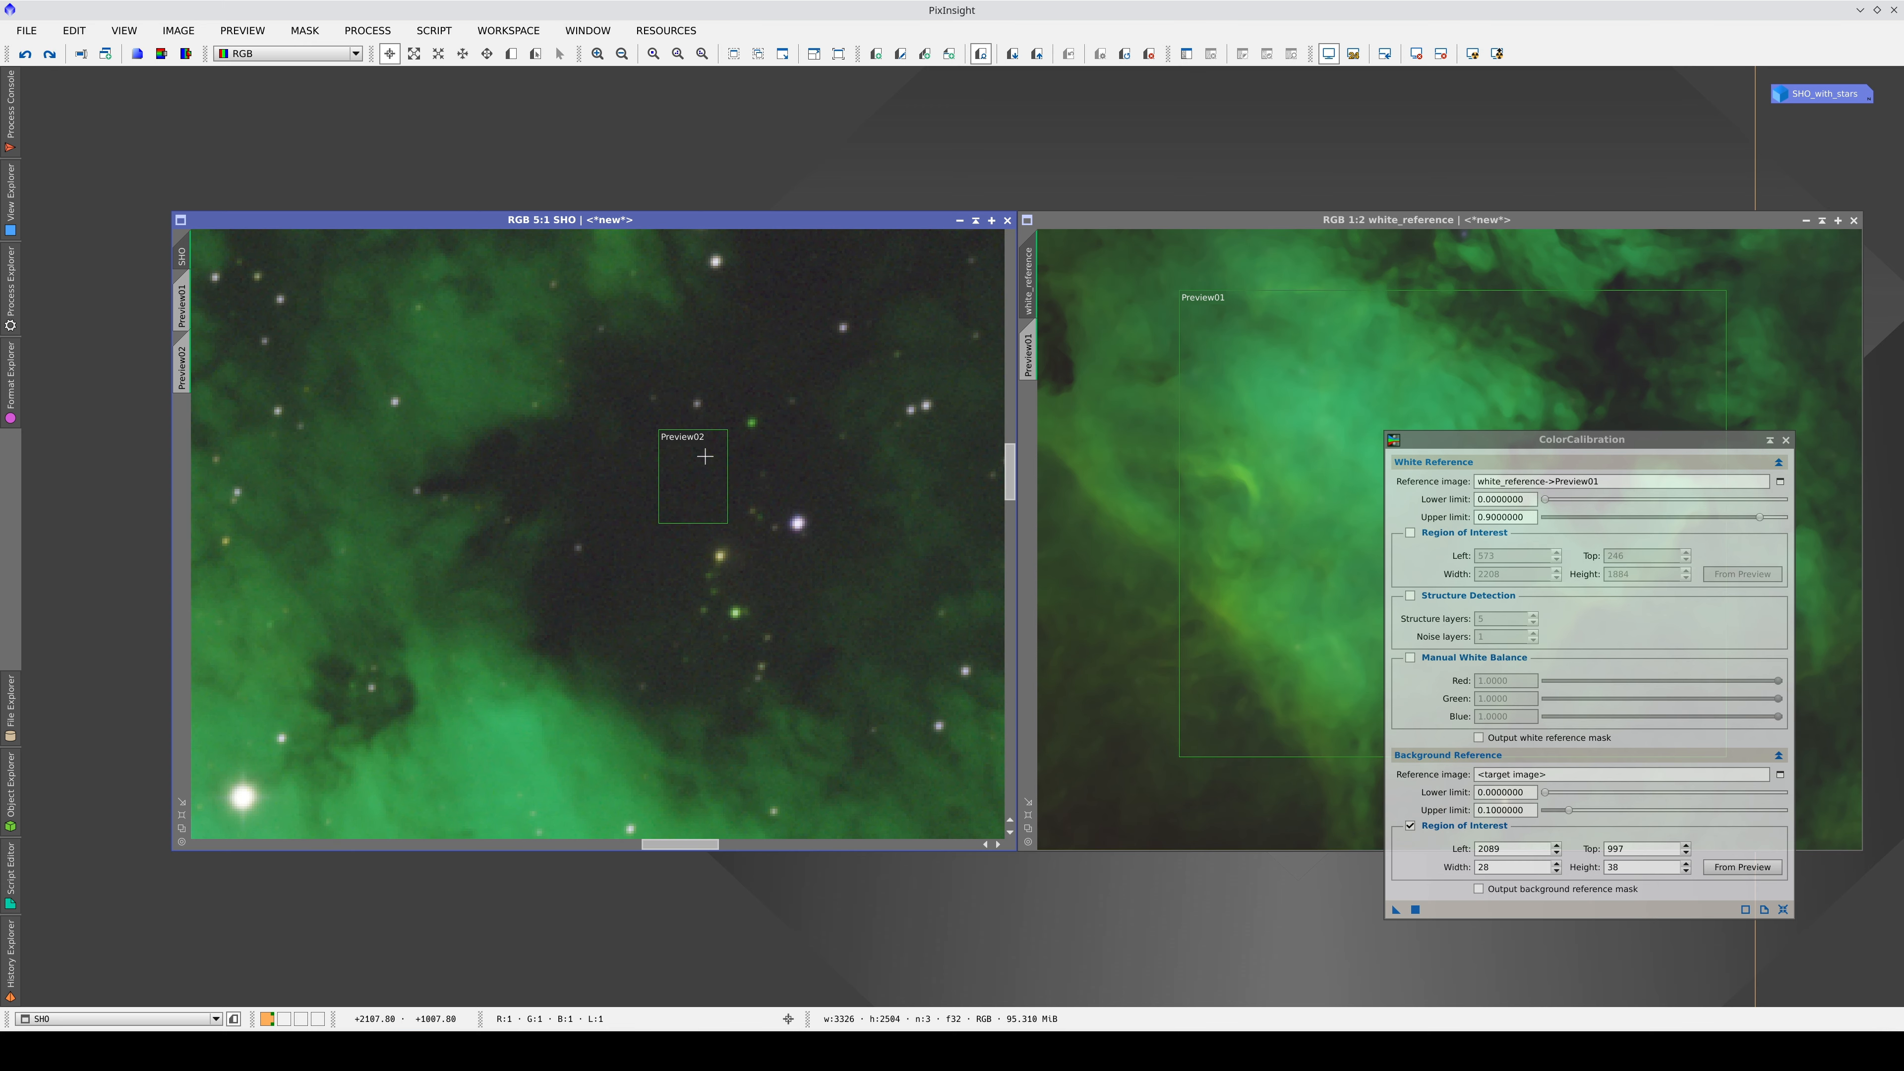
scroll(705, 457, down, 5)
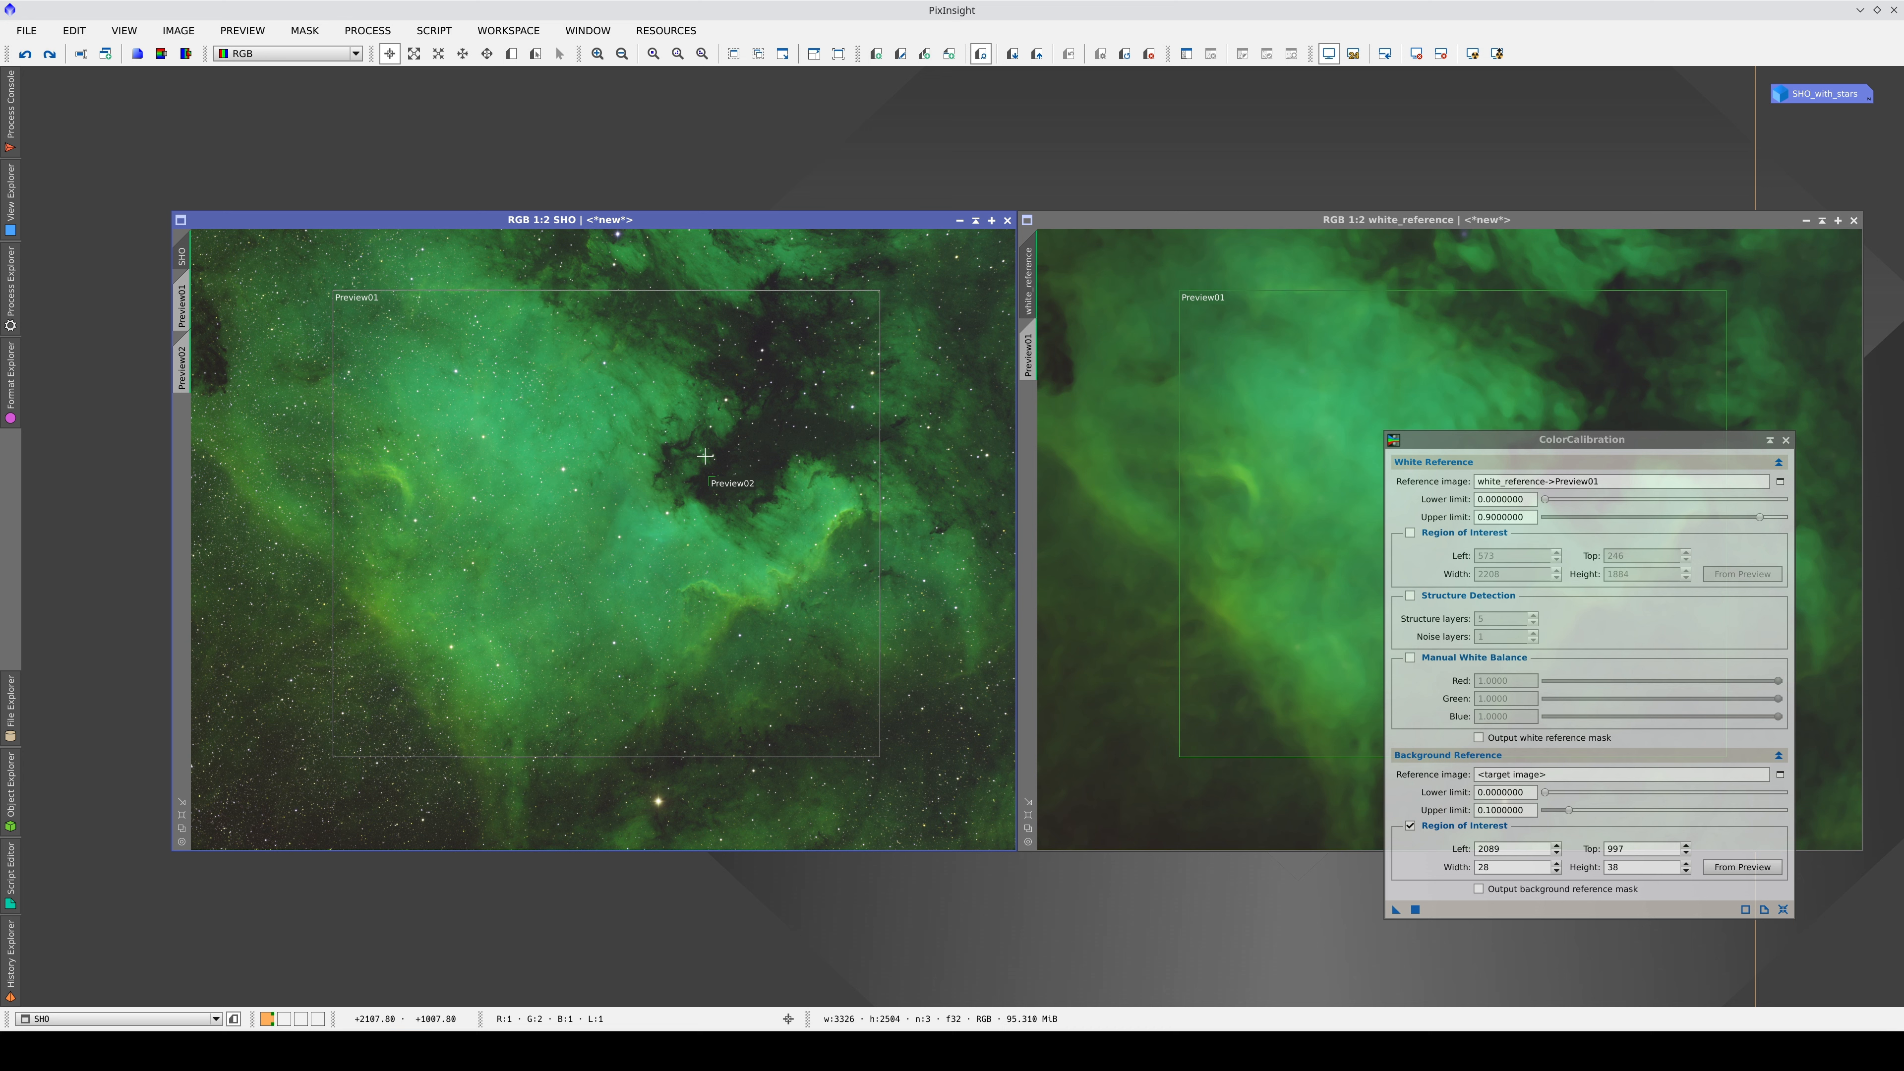
click(1395, 909)
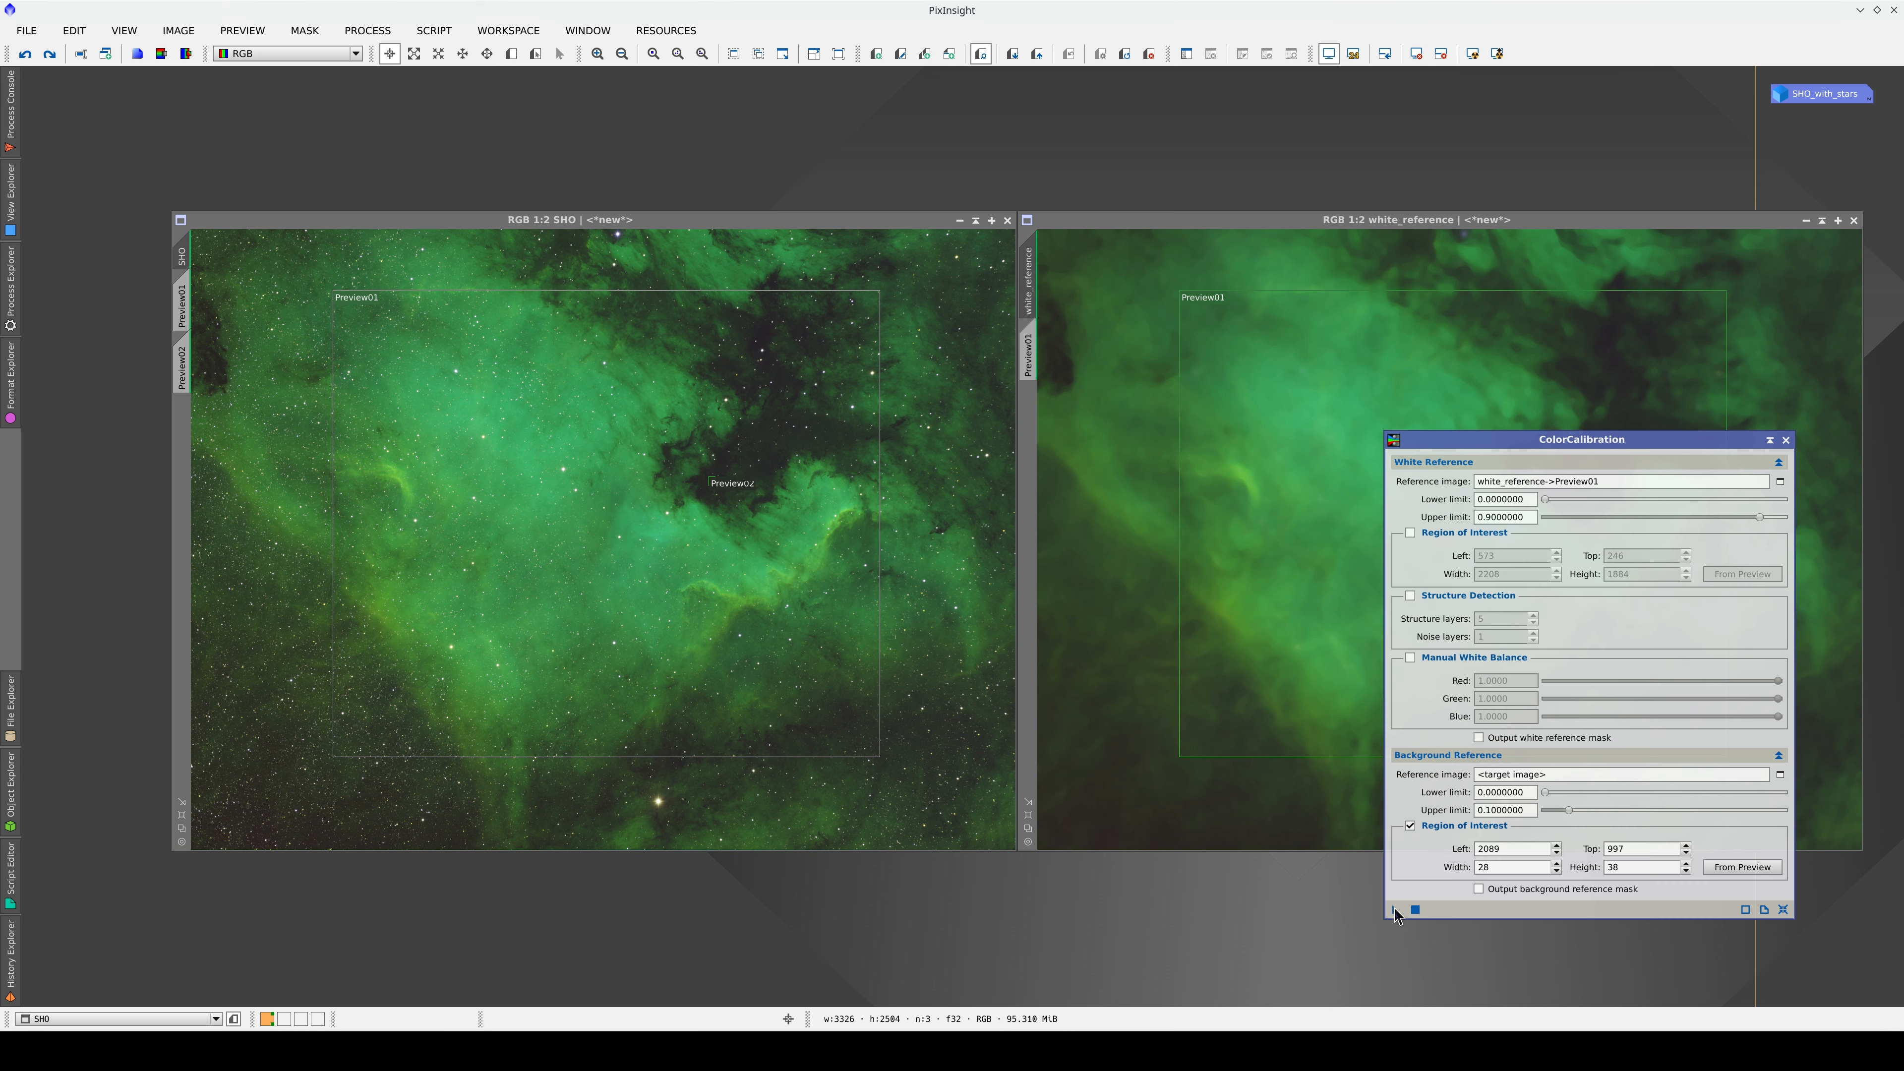
drag(1393, 906, 743, 613)
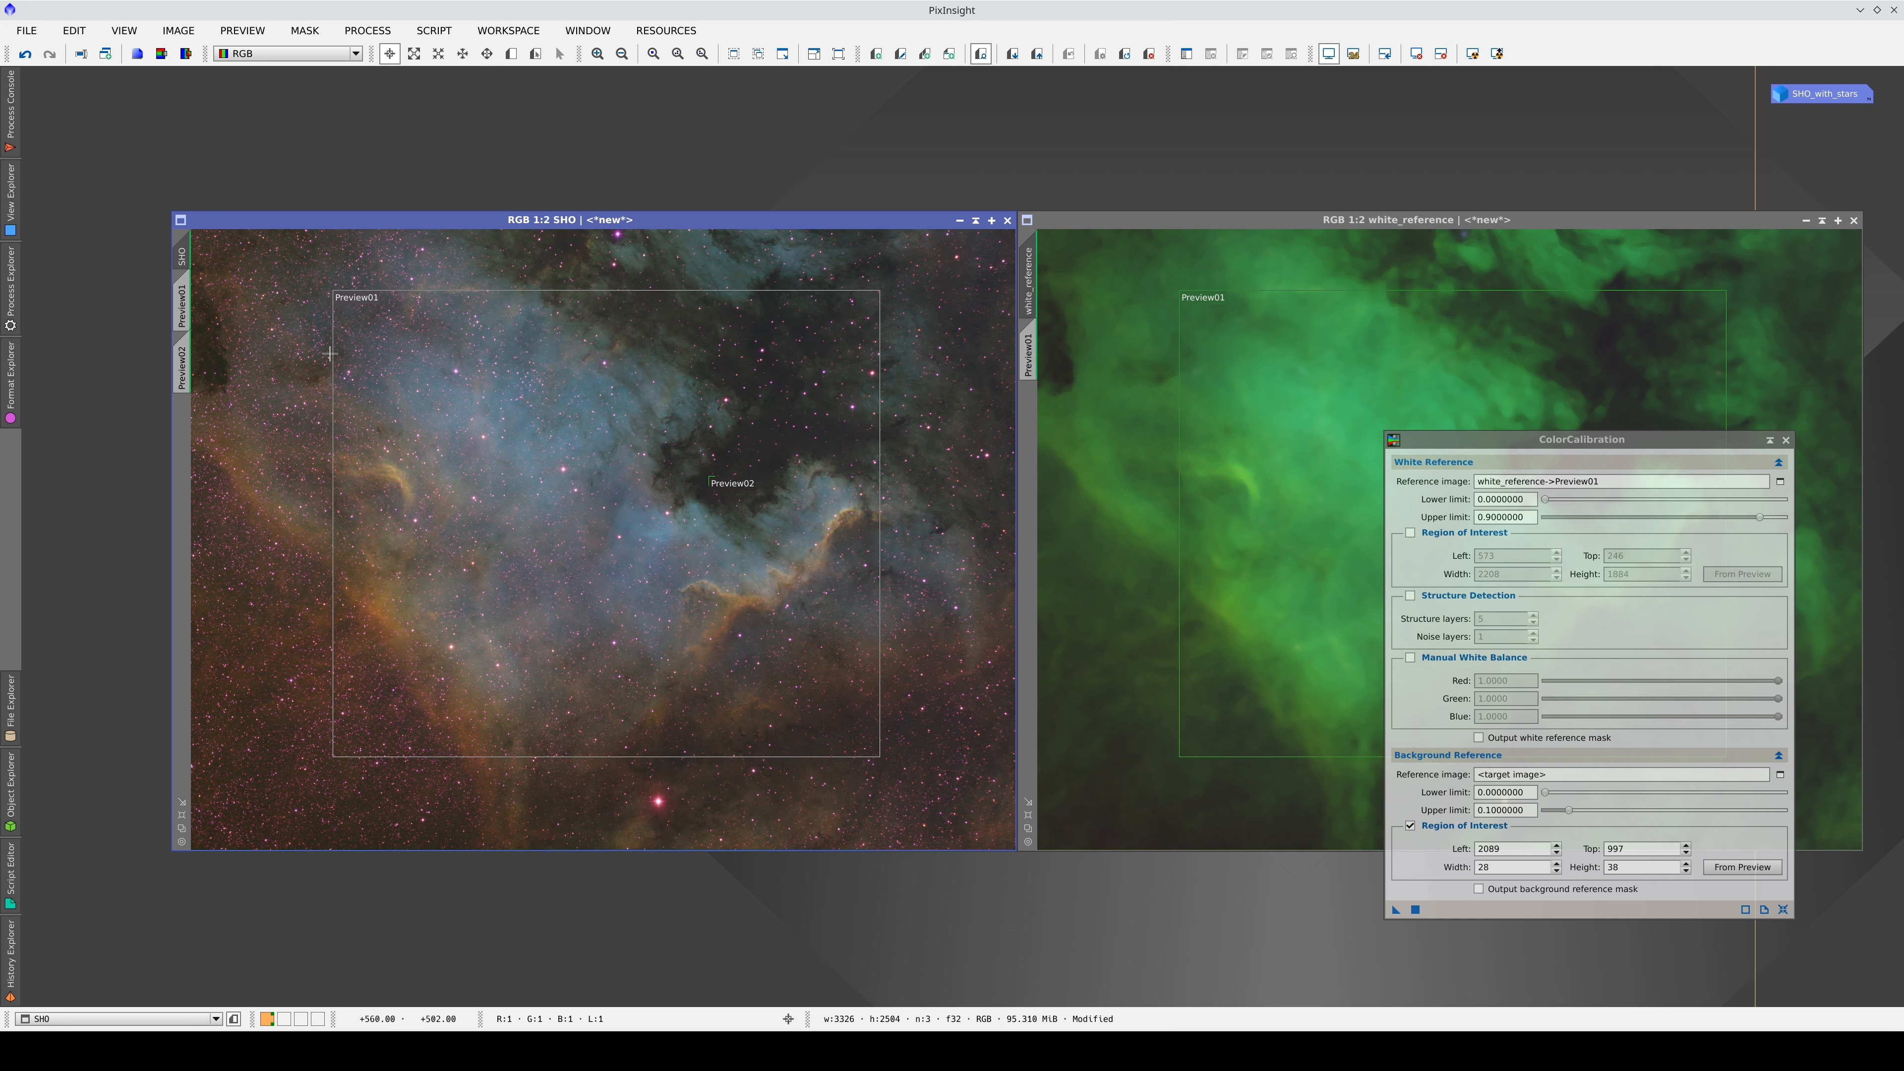
Create a full-frame preview of the calibrated SHO image, open it and maximize its window.
drag(190, 255, 183, 420)
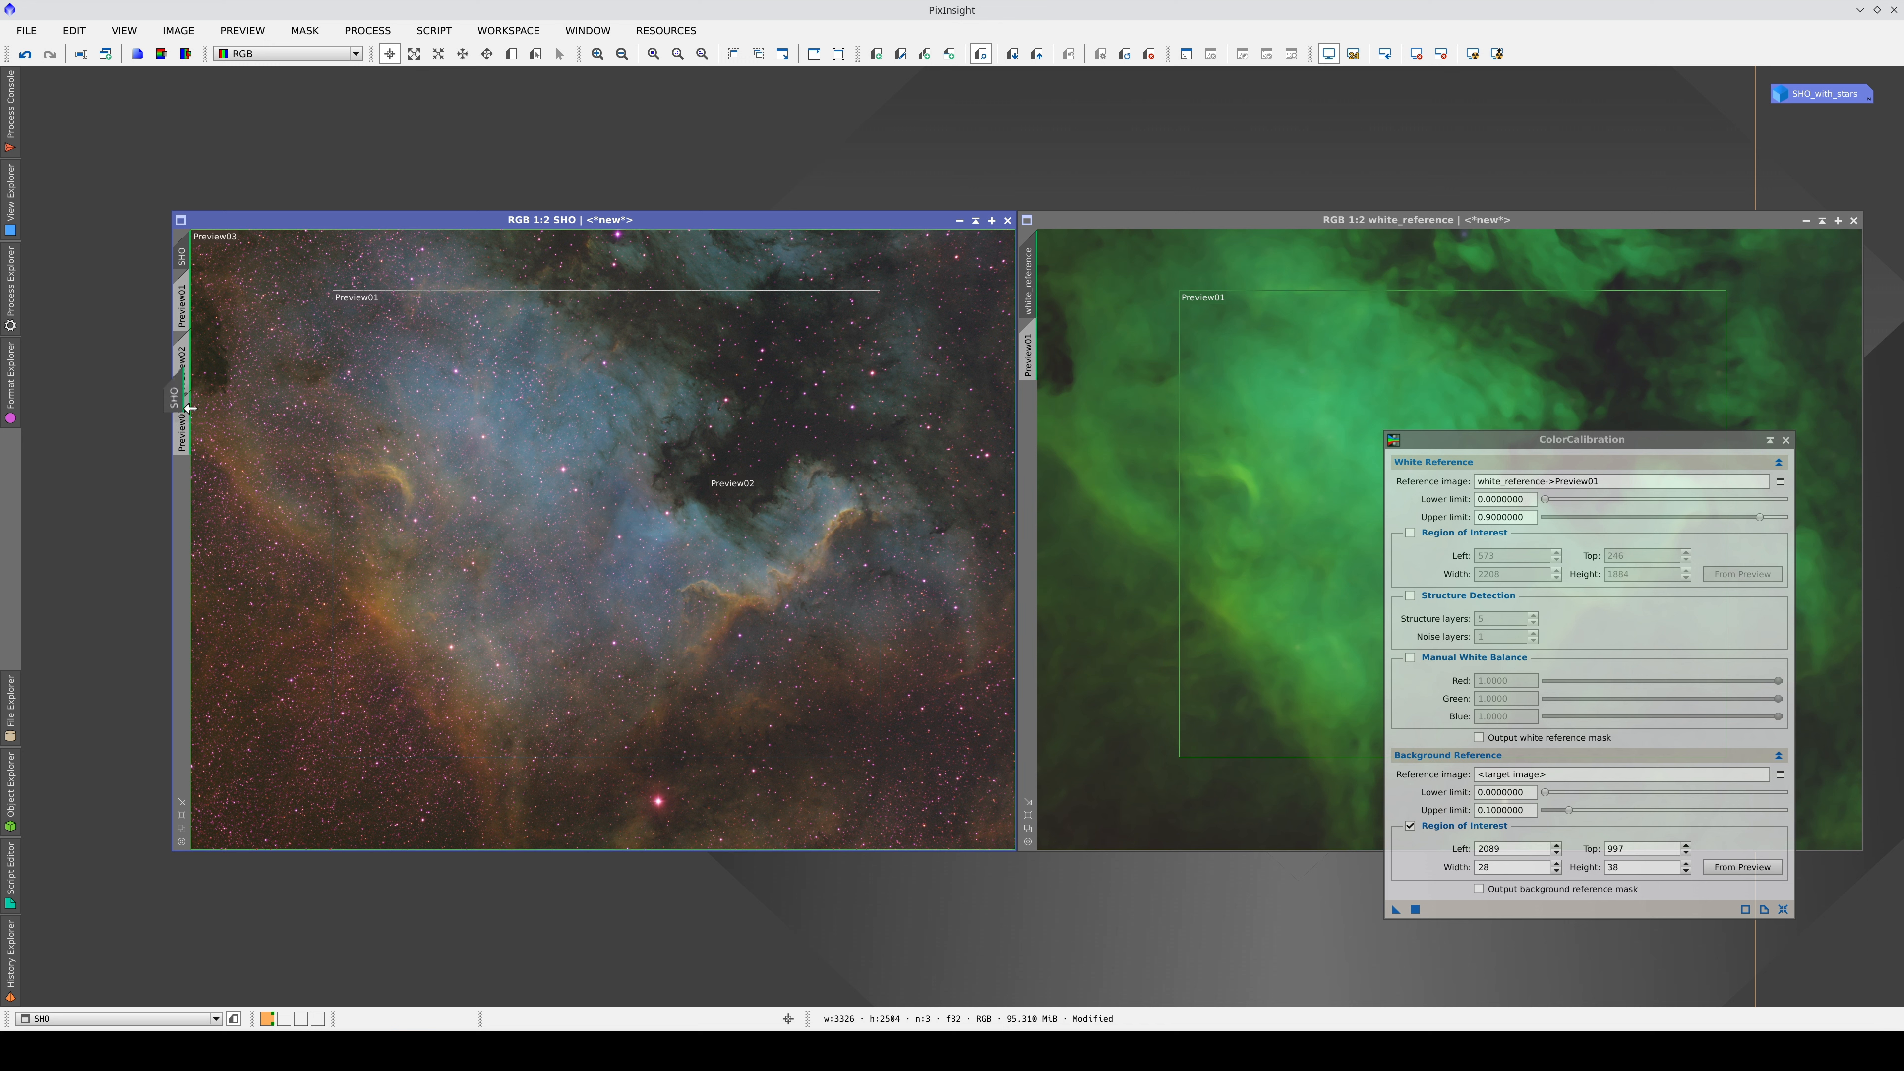
click(182, 428)
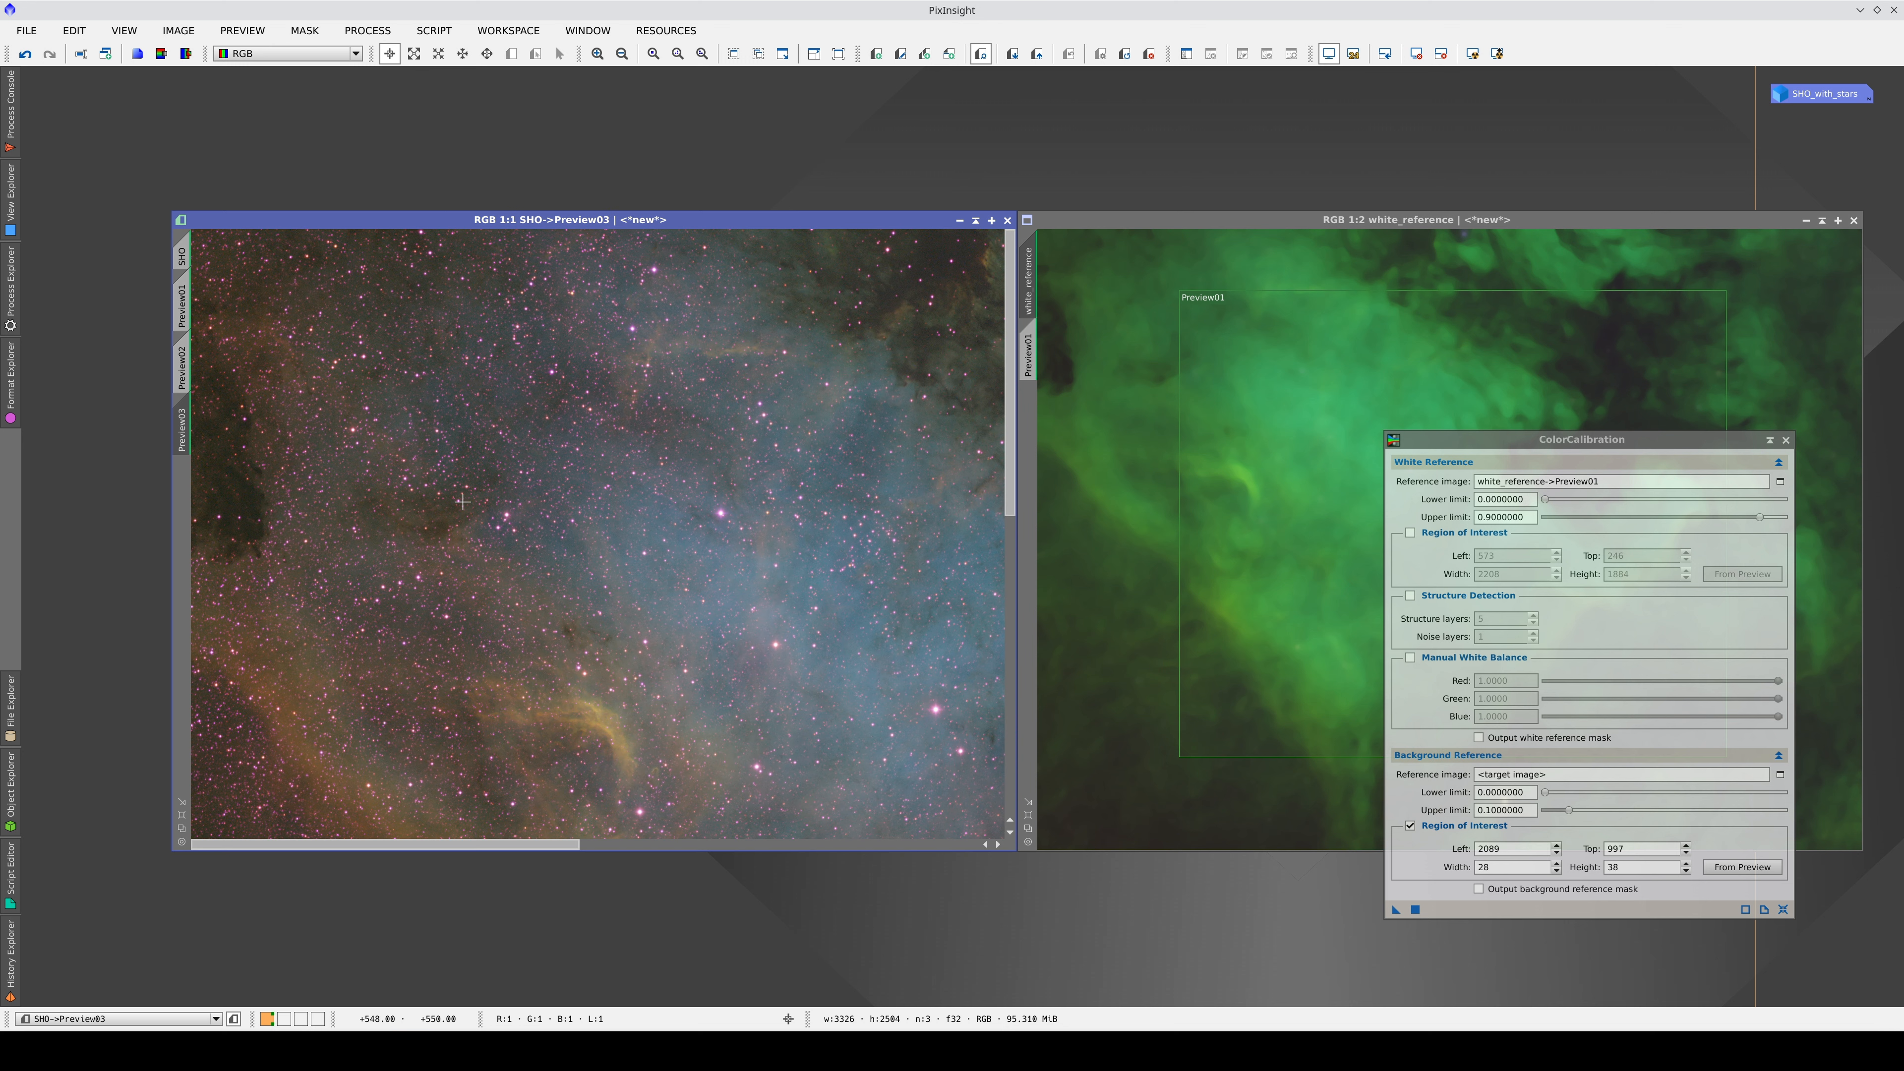
double_click(689, 218)
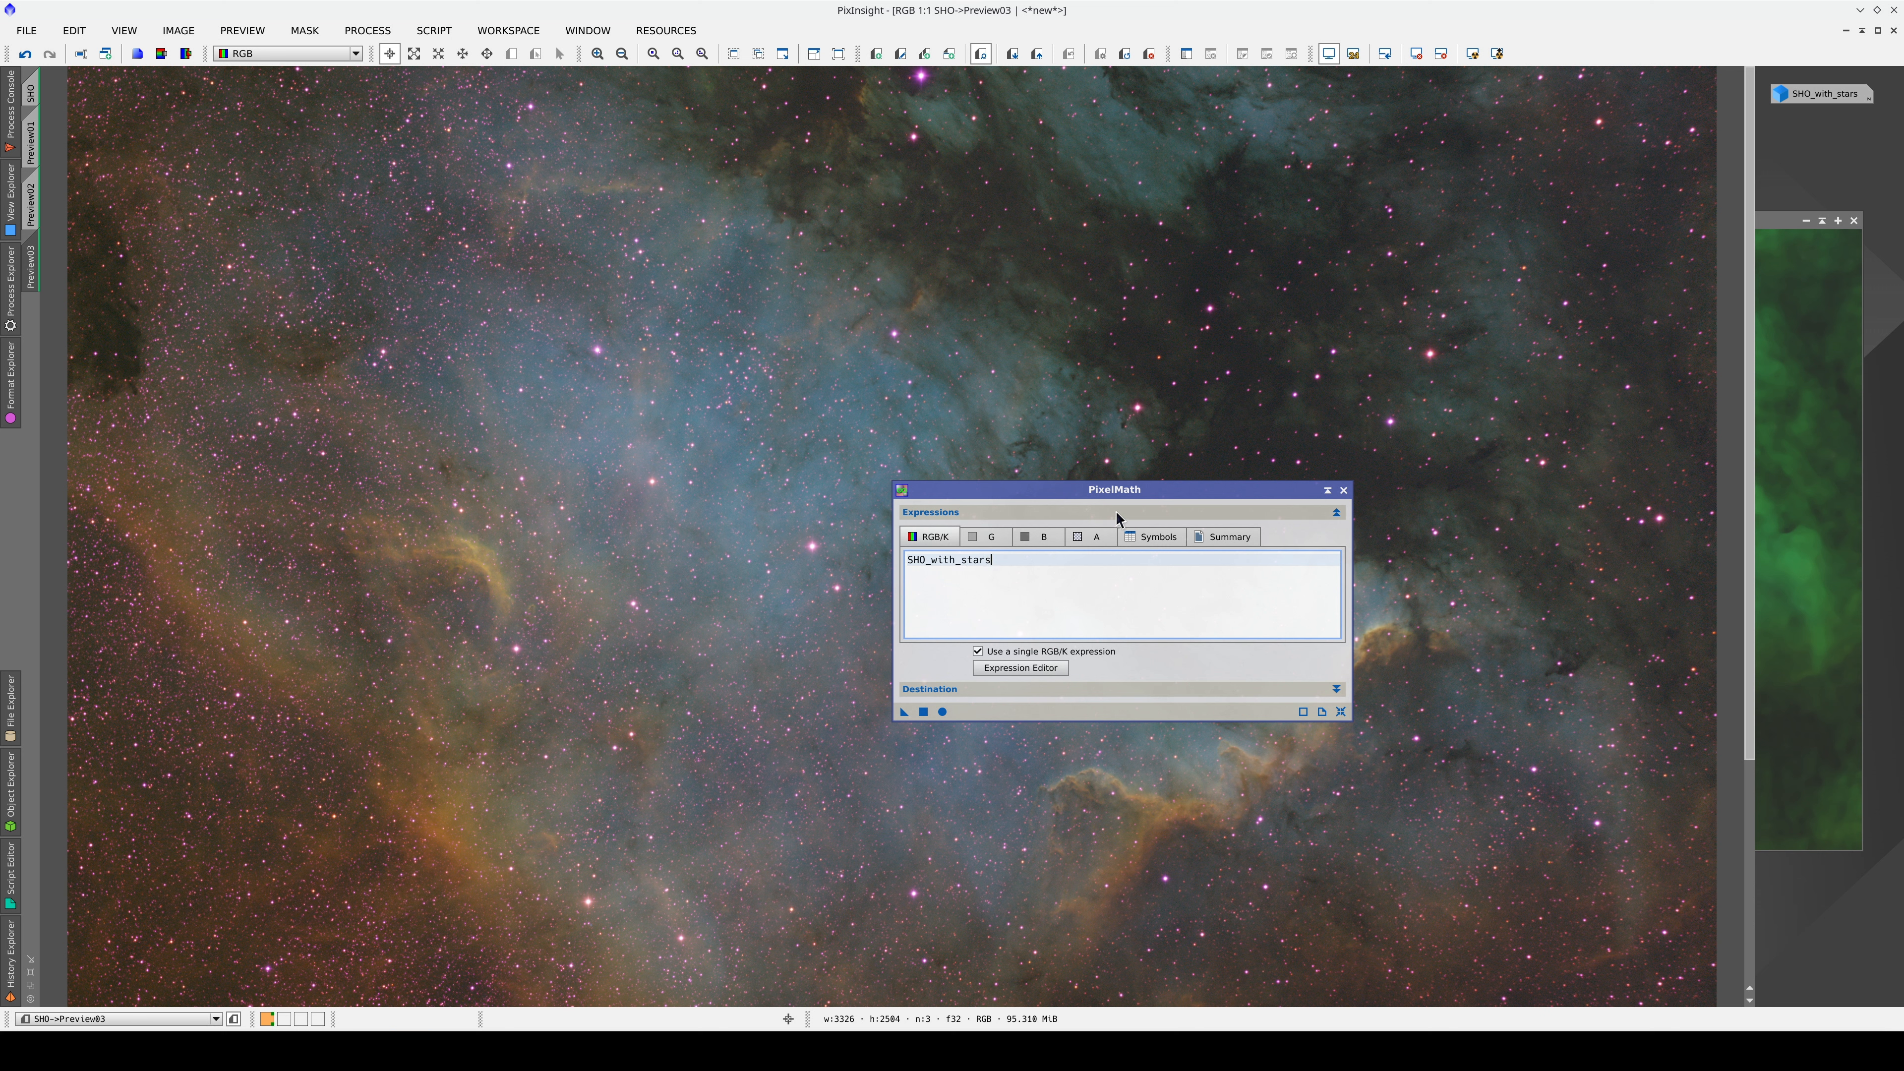
Apply the PixelMath expression SHO_with_stars to SHO's Preview03 and compare it with the current calibration.
drag(1145, 498, 1535, 650)
drag(1395, 713, 1296, 713)
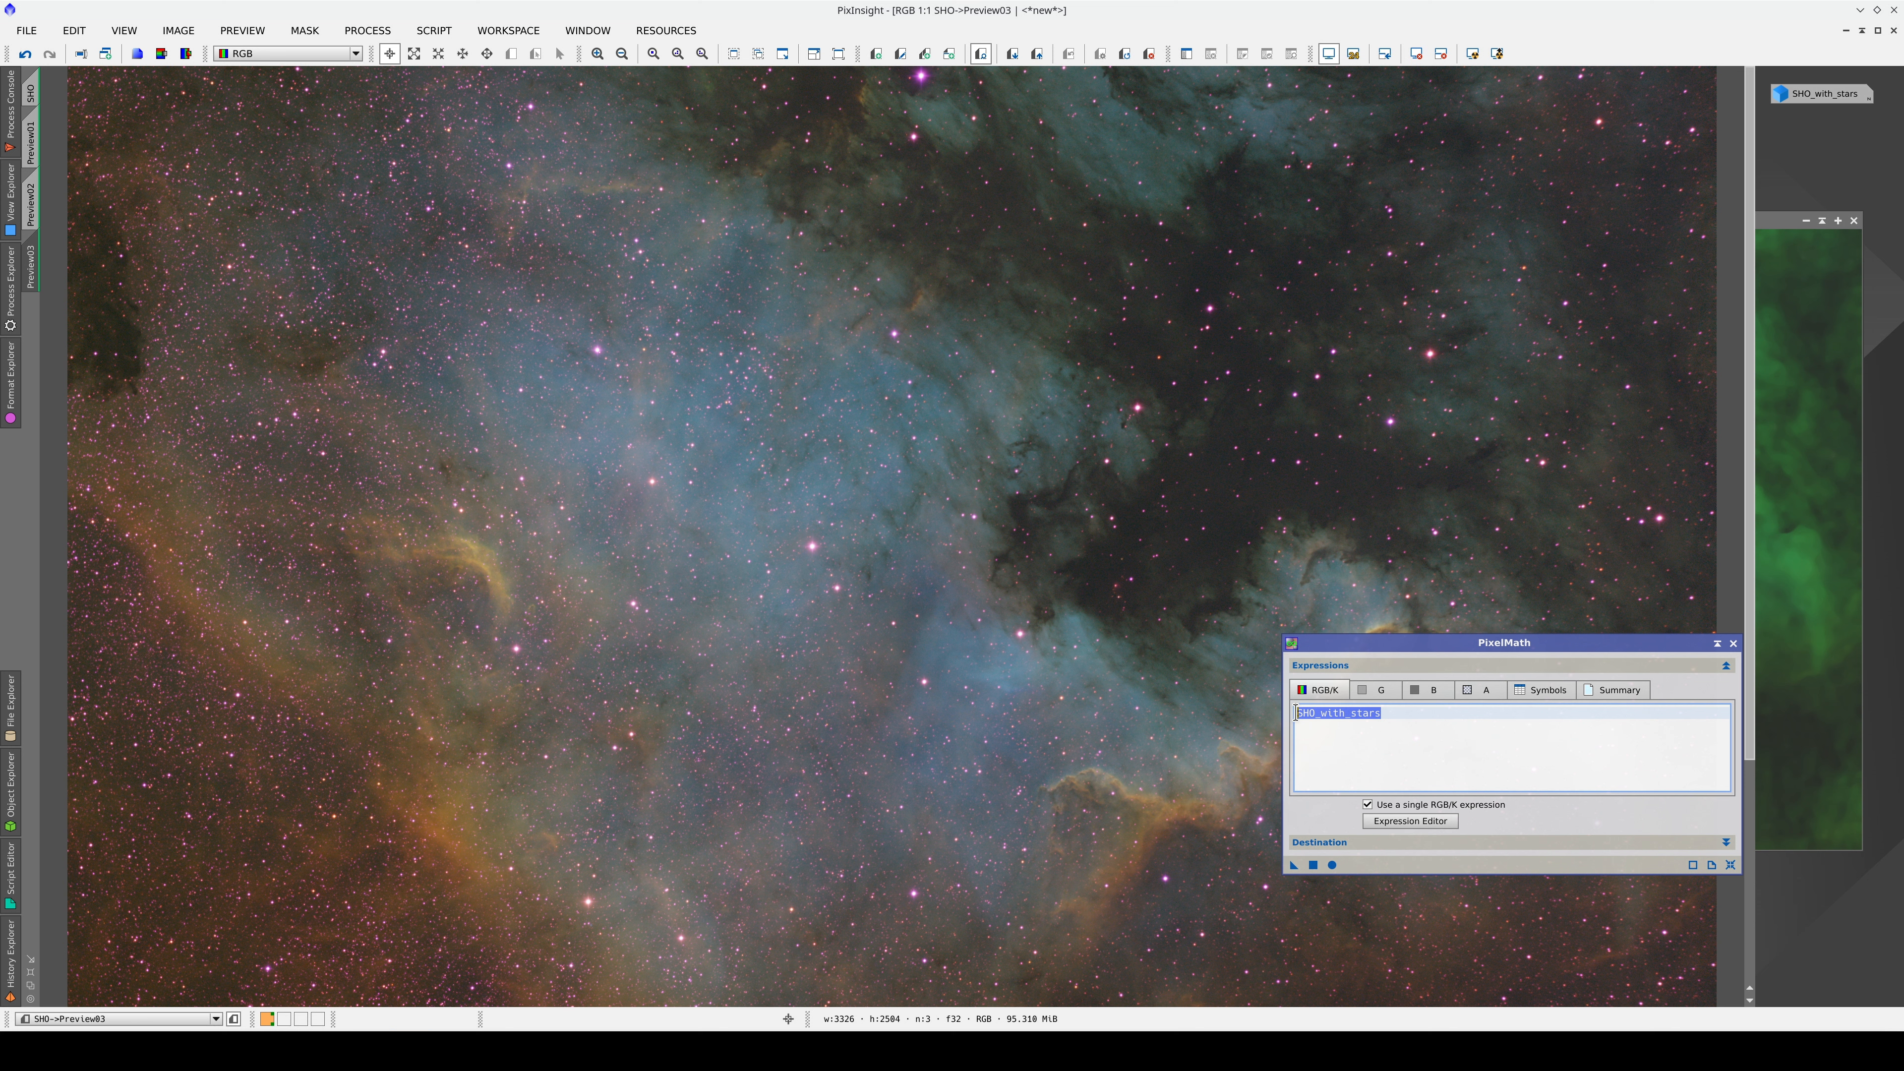
click(1392, 713)
drag(1293, 865, 1064, 779)
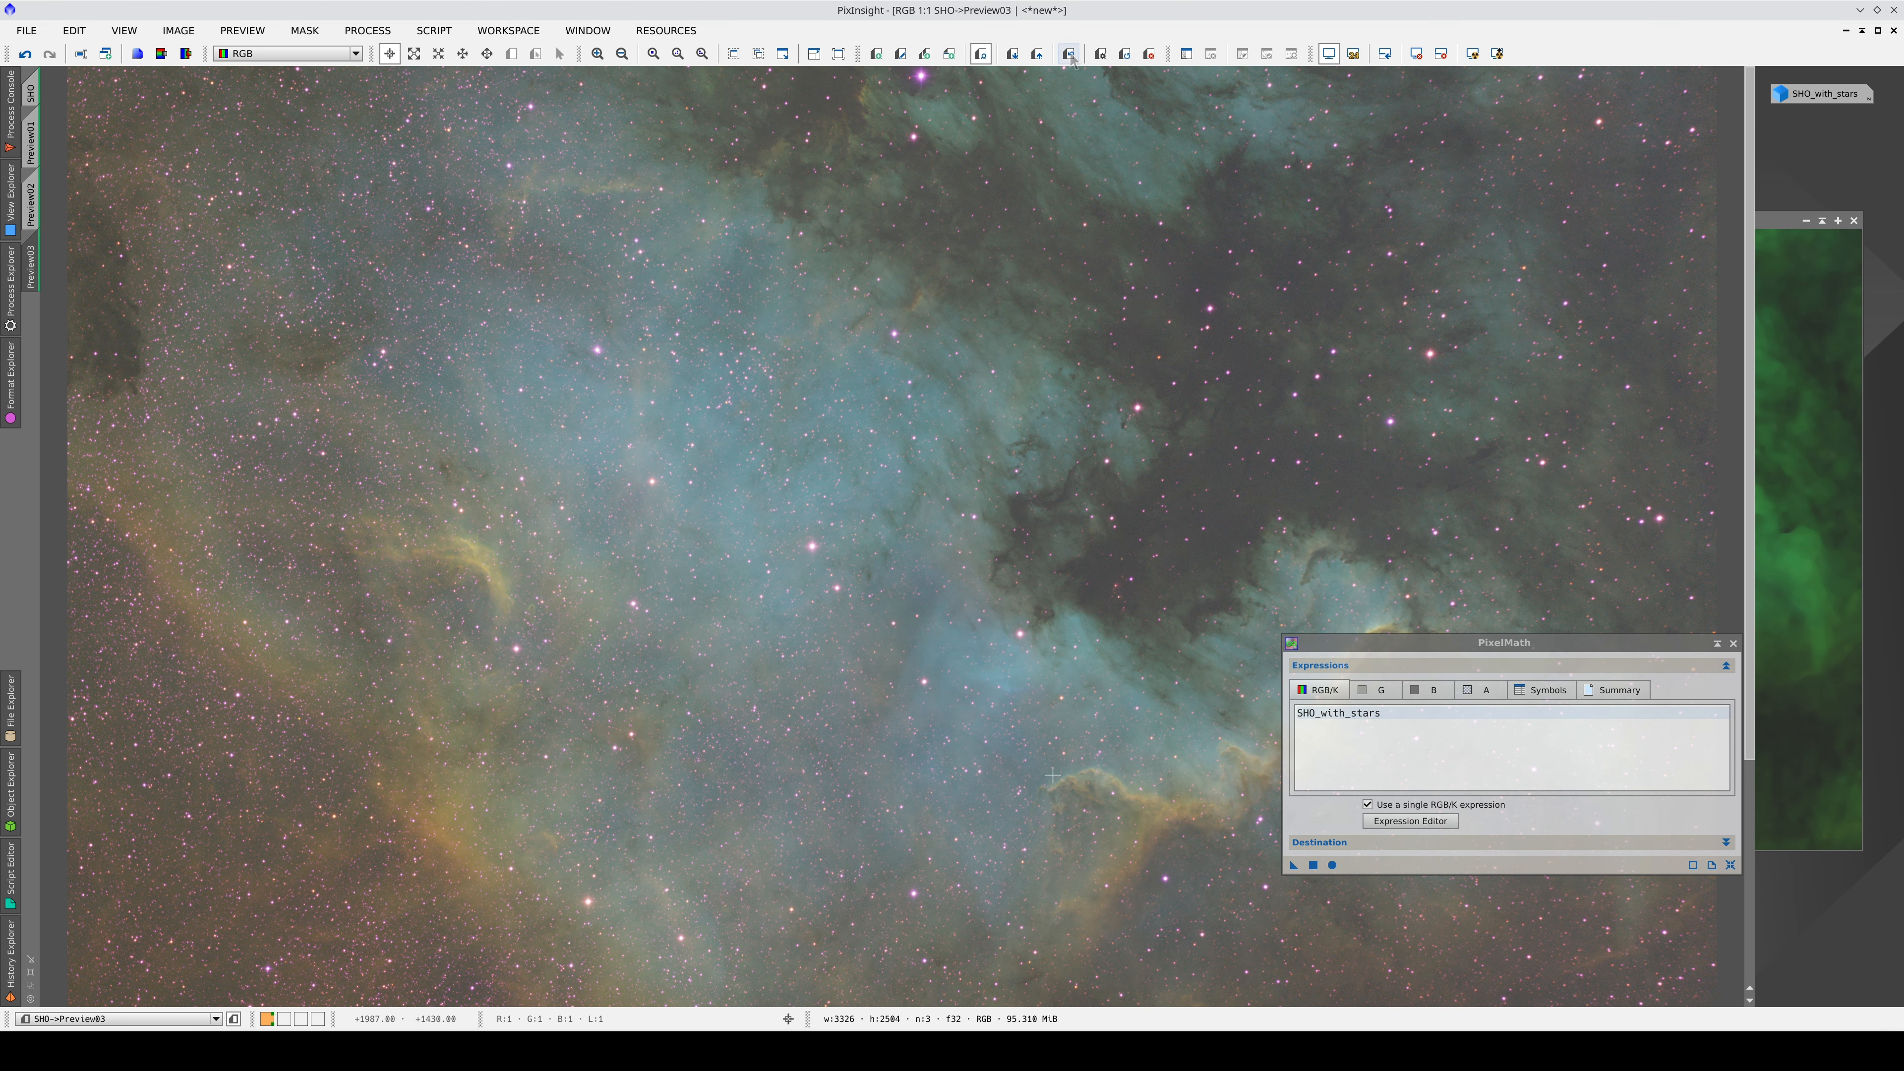
click(1069, 53)
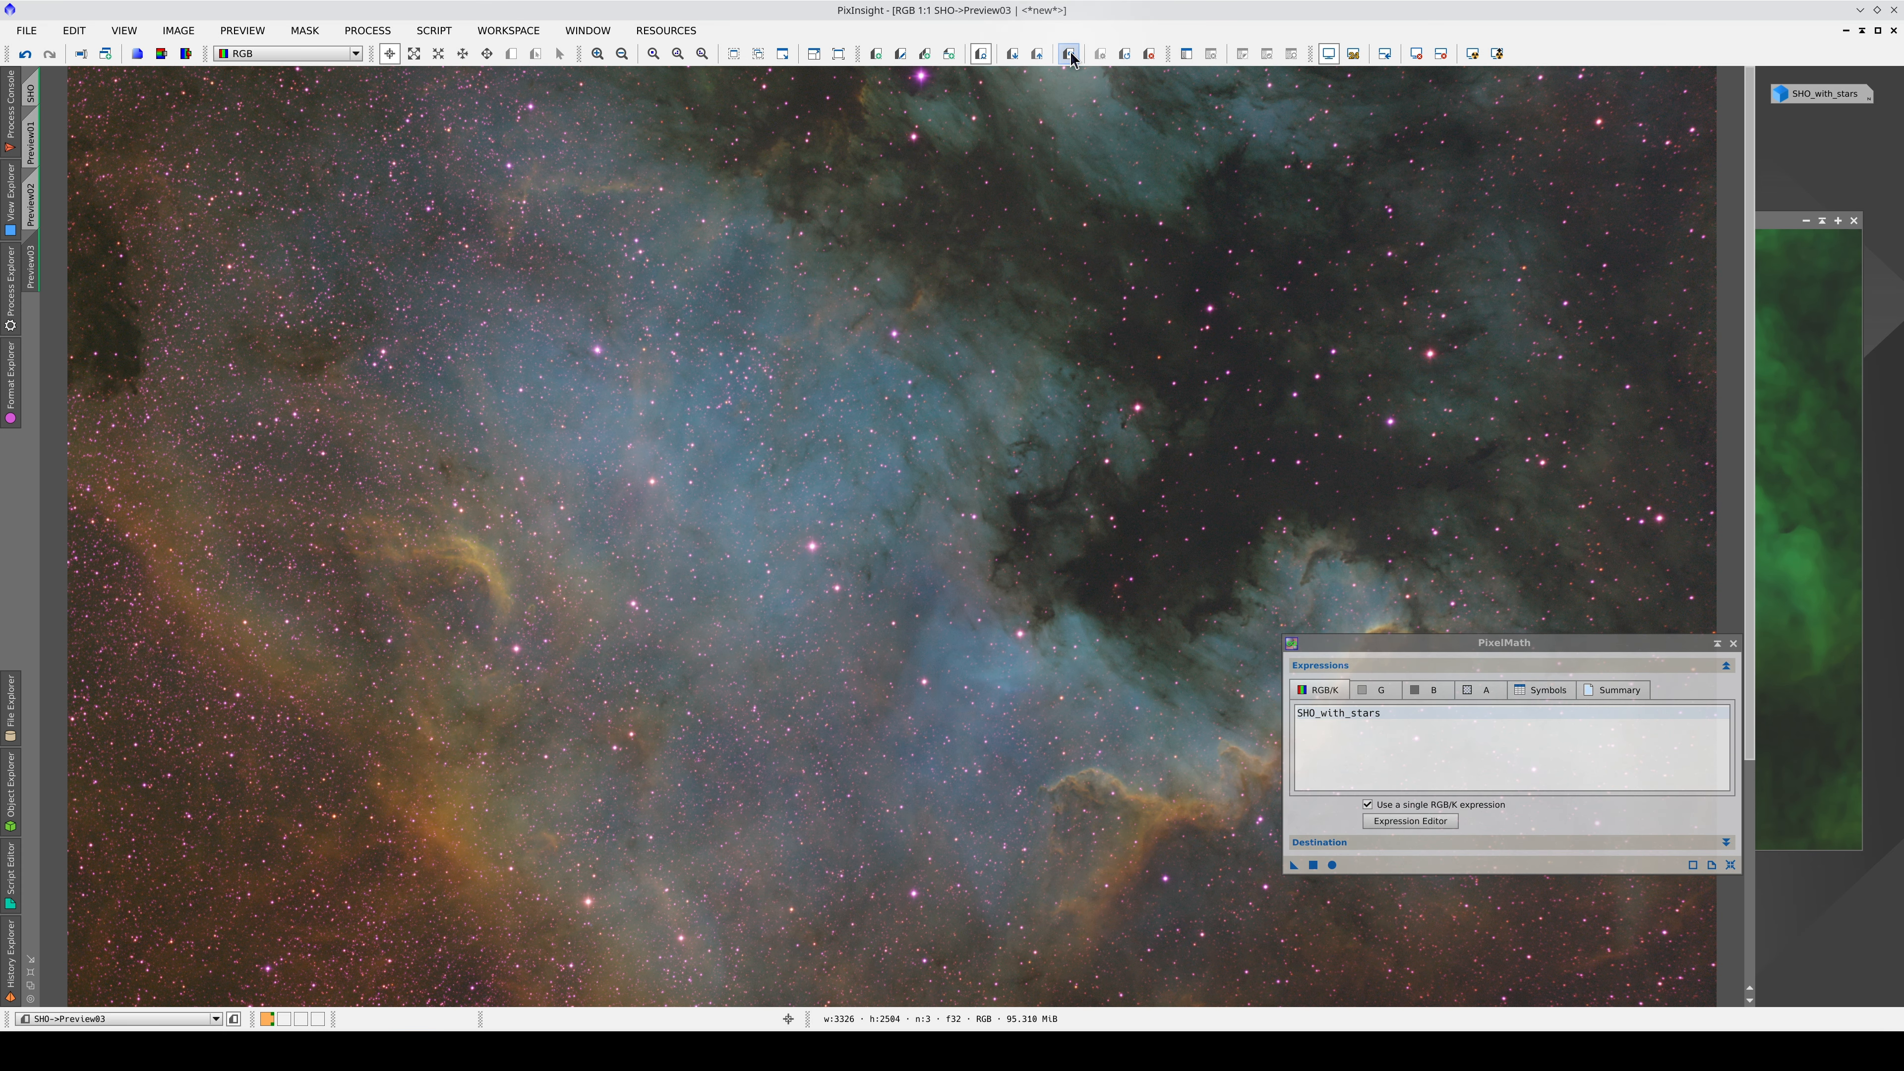
click(1070, 53)
click(1069, 53)
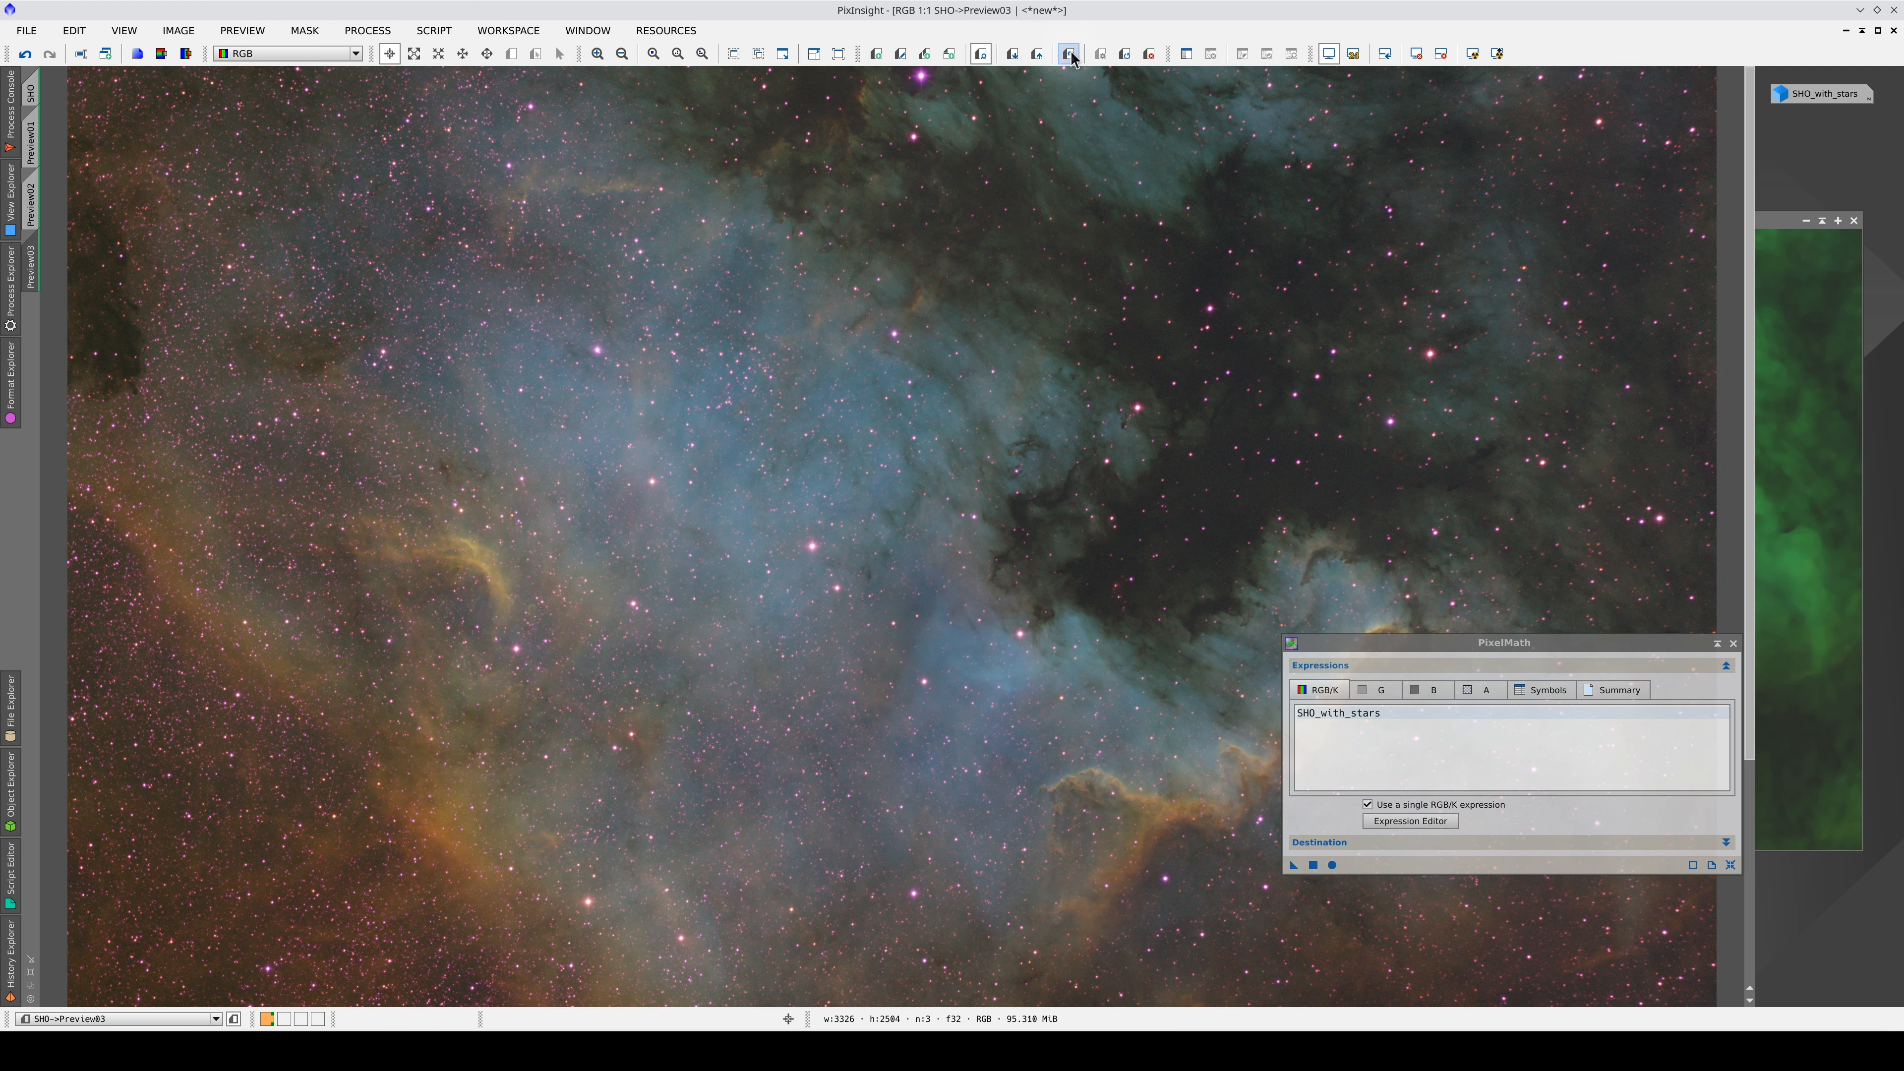
click(1069, 53)
click(1069, 53)
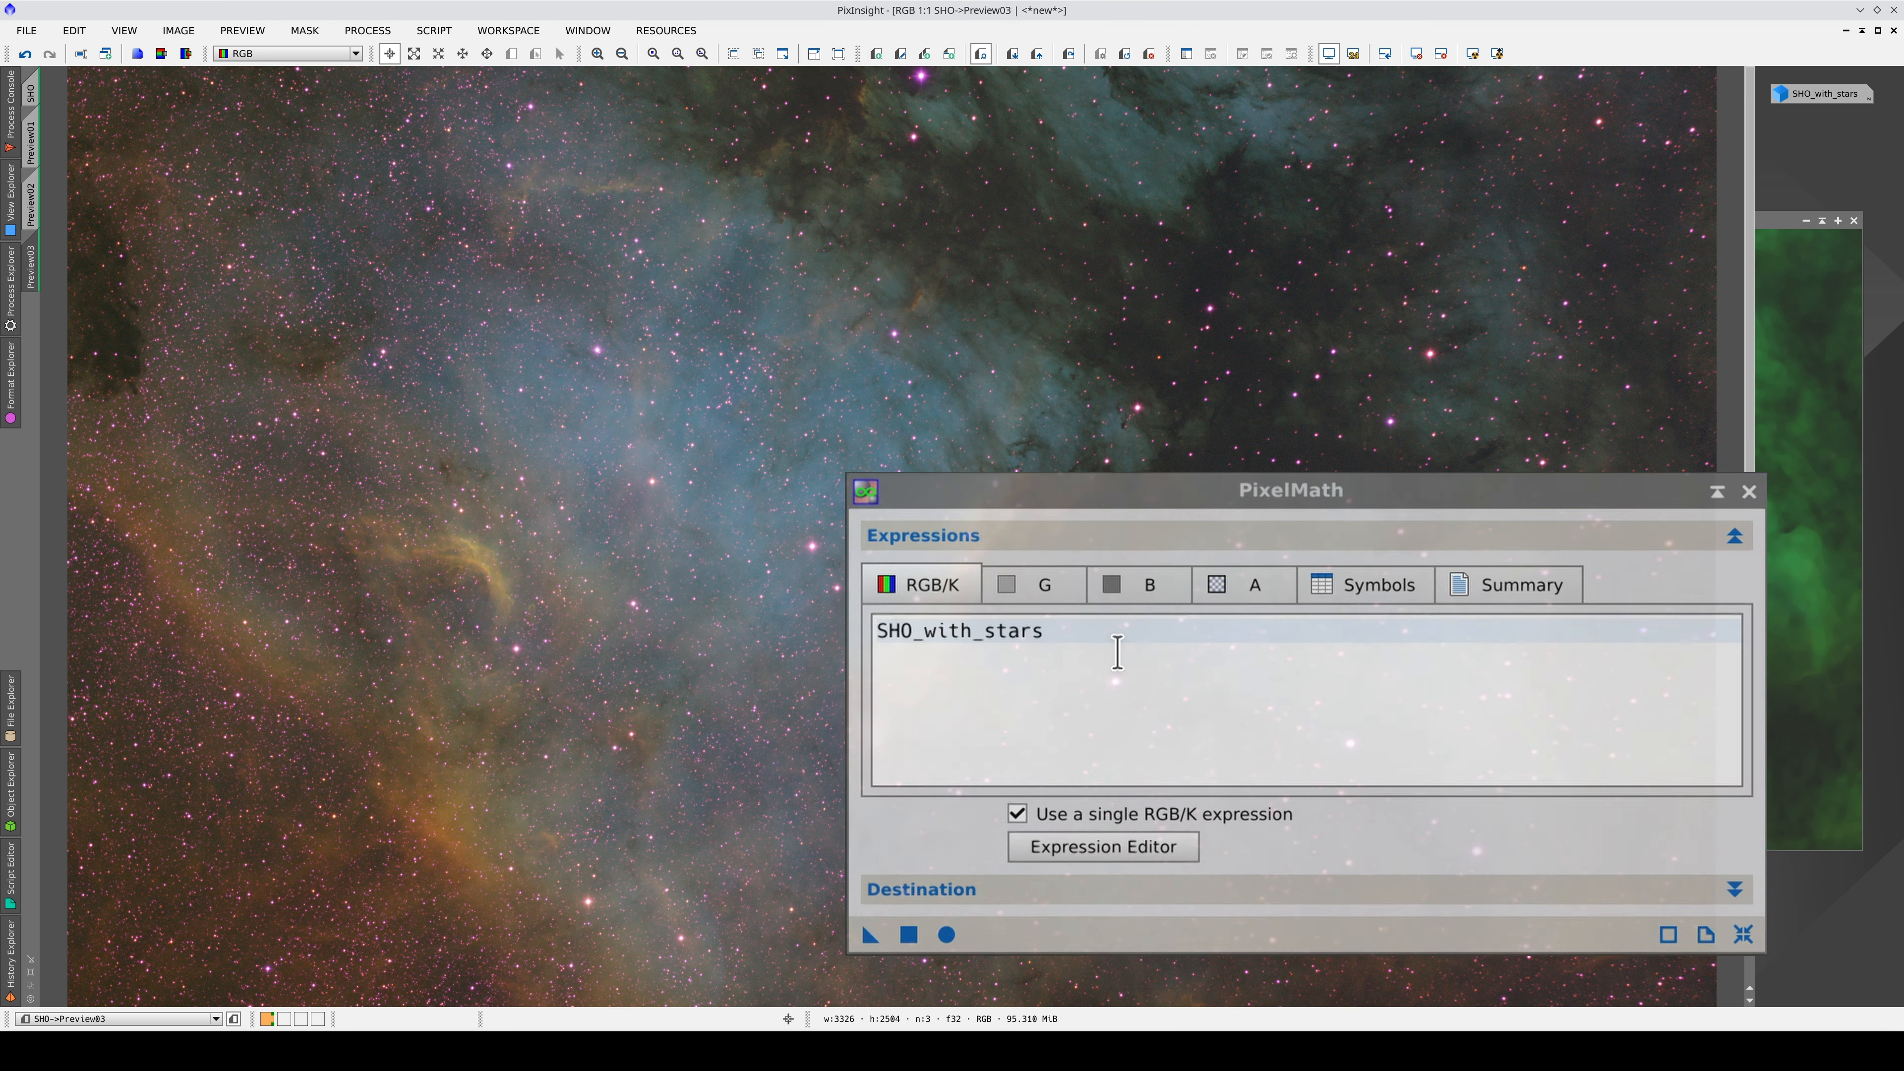
Extend the PixelMath expression to SHO_with_stars - med( SHO_with_stars ) + med( $T ) and apply it to Preview03.
click(1432, 716)
text(- med( )
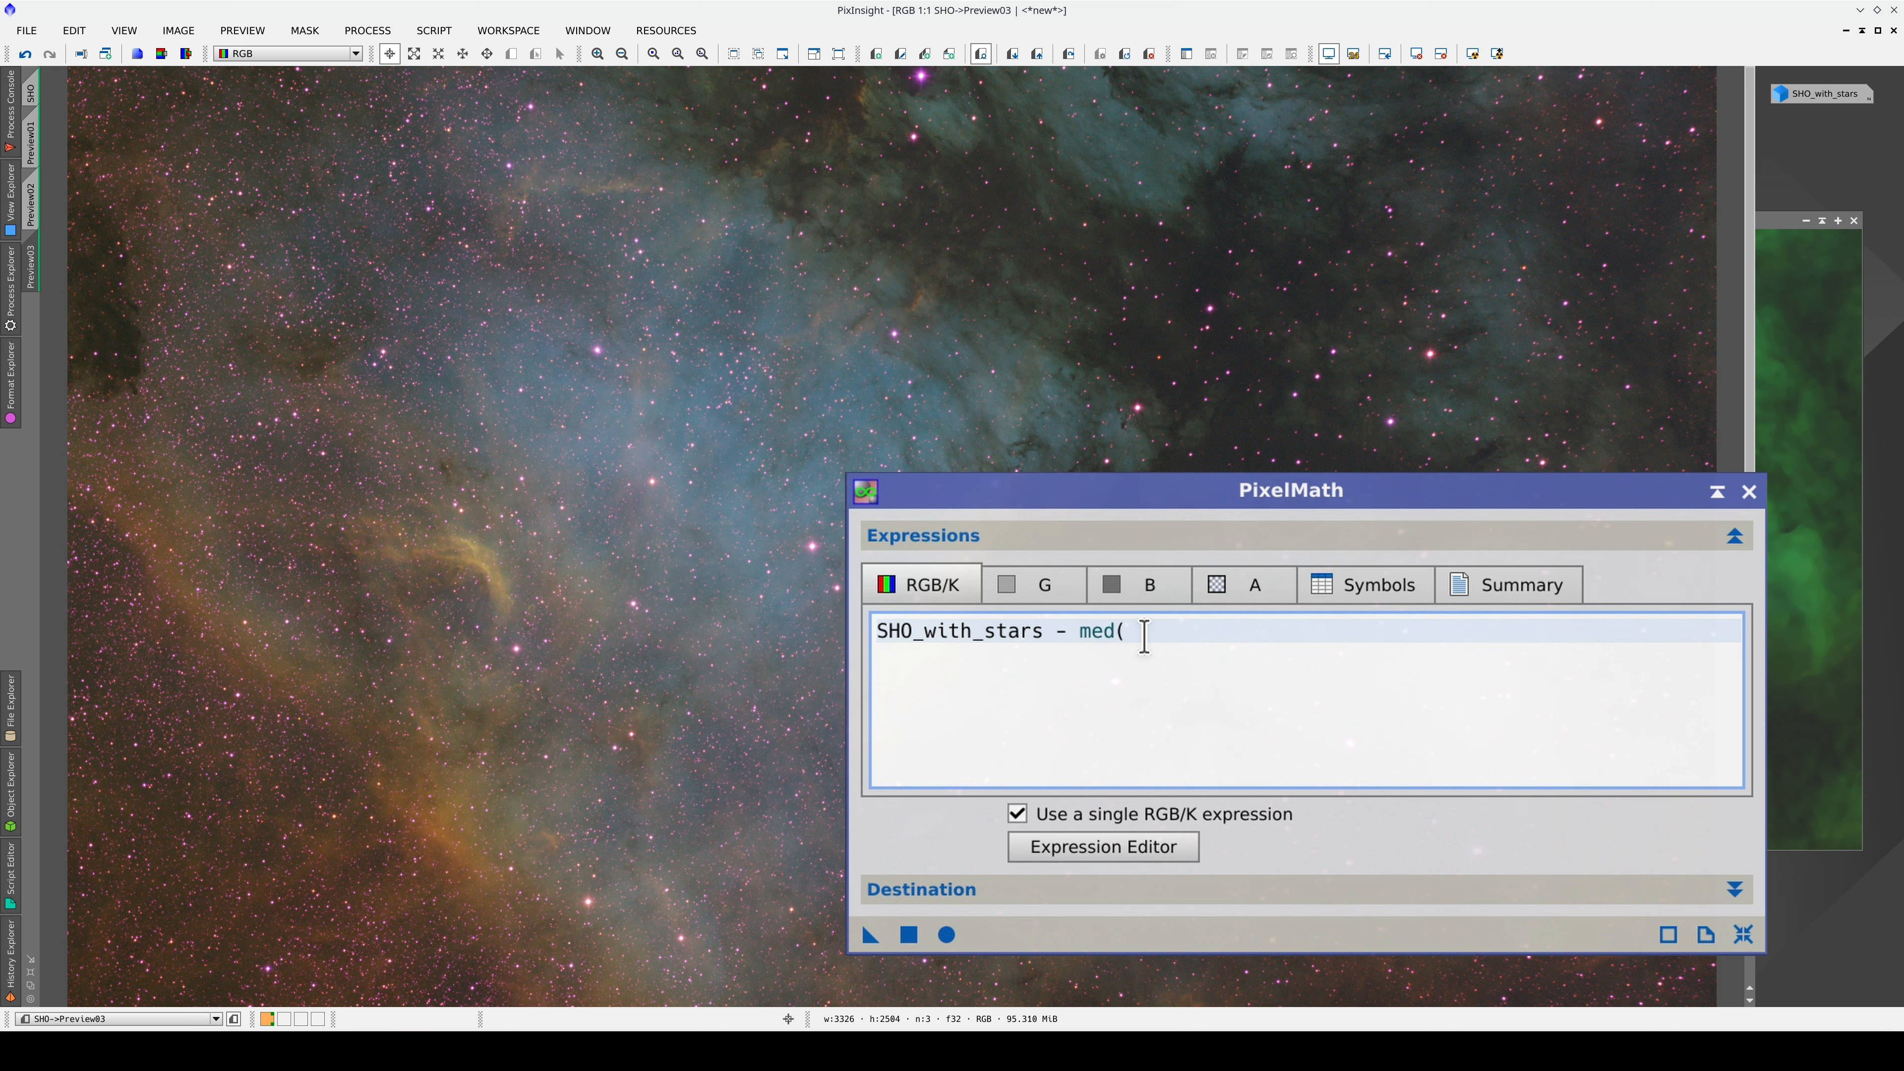
text(SHO_with_stars ) + med( $T ))
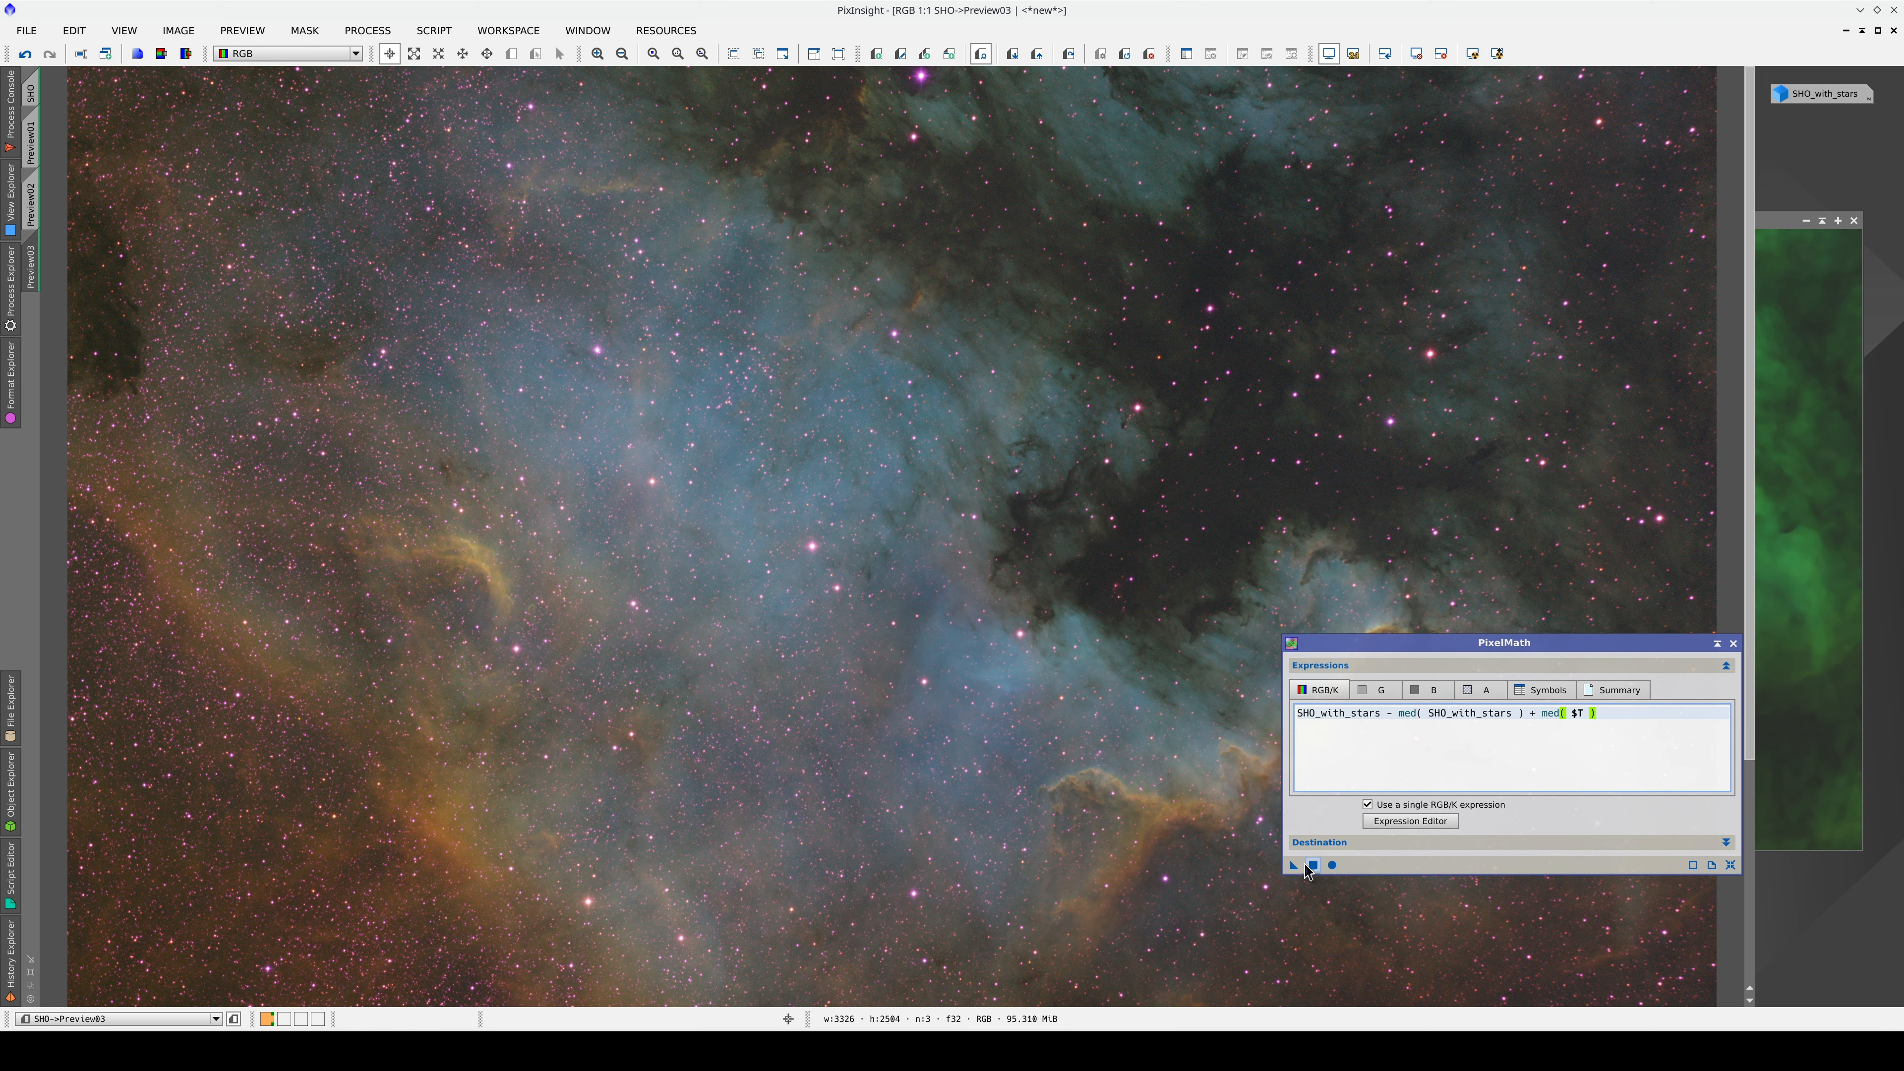
drag(1294, 865, 1031, 800)
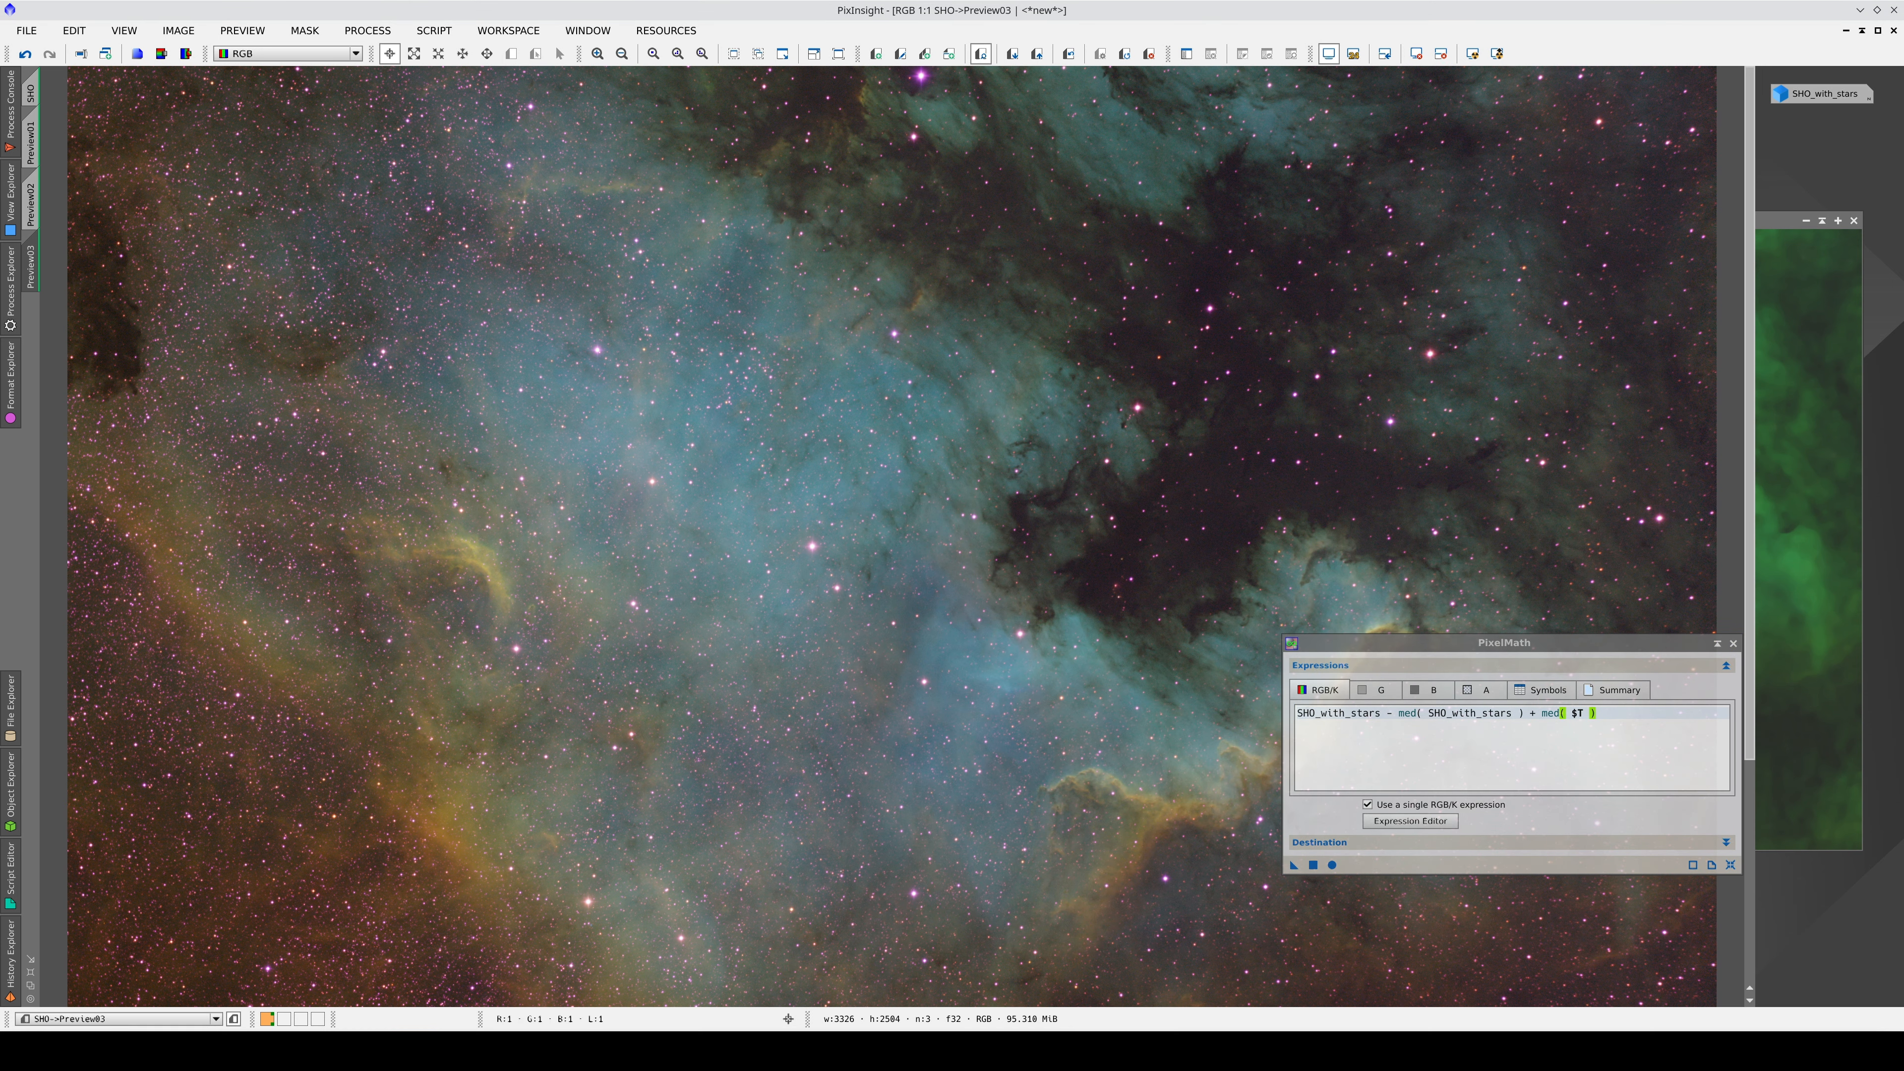
Compare Preview03 before and after the median-matched PixelMath, examining the nebula and background colors of both calibrations.
click(1070, 53)
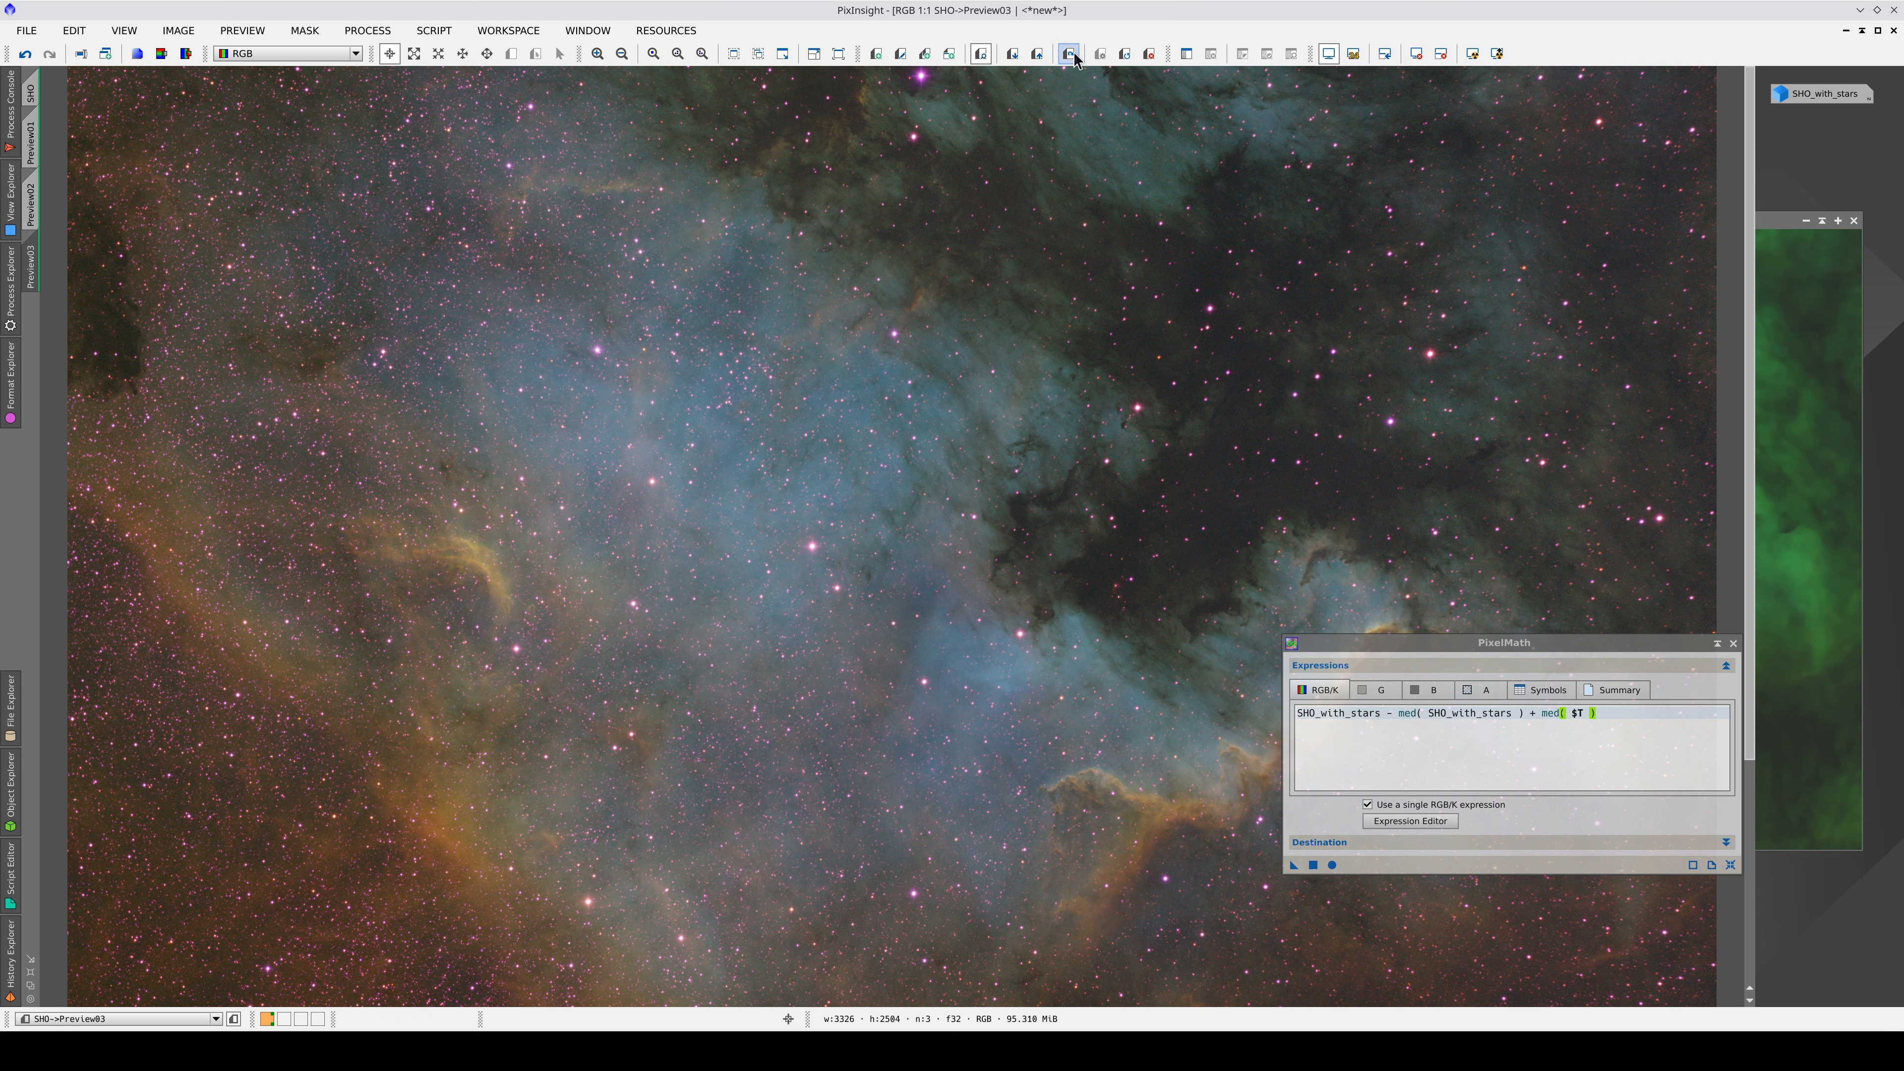
click(1071, 54)
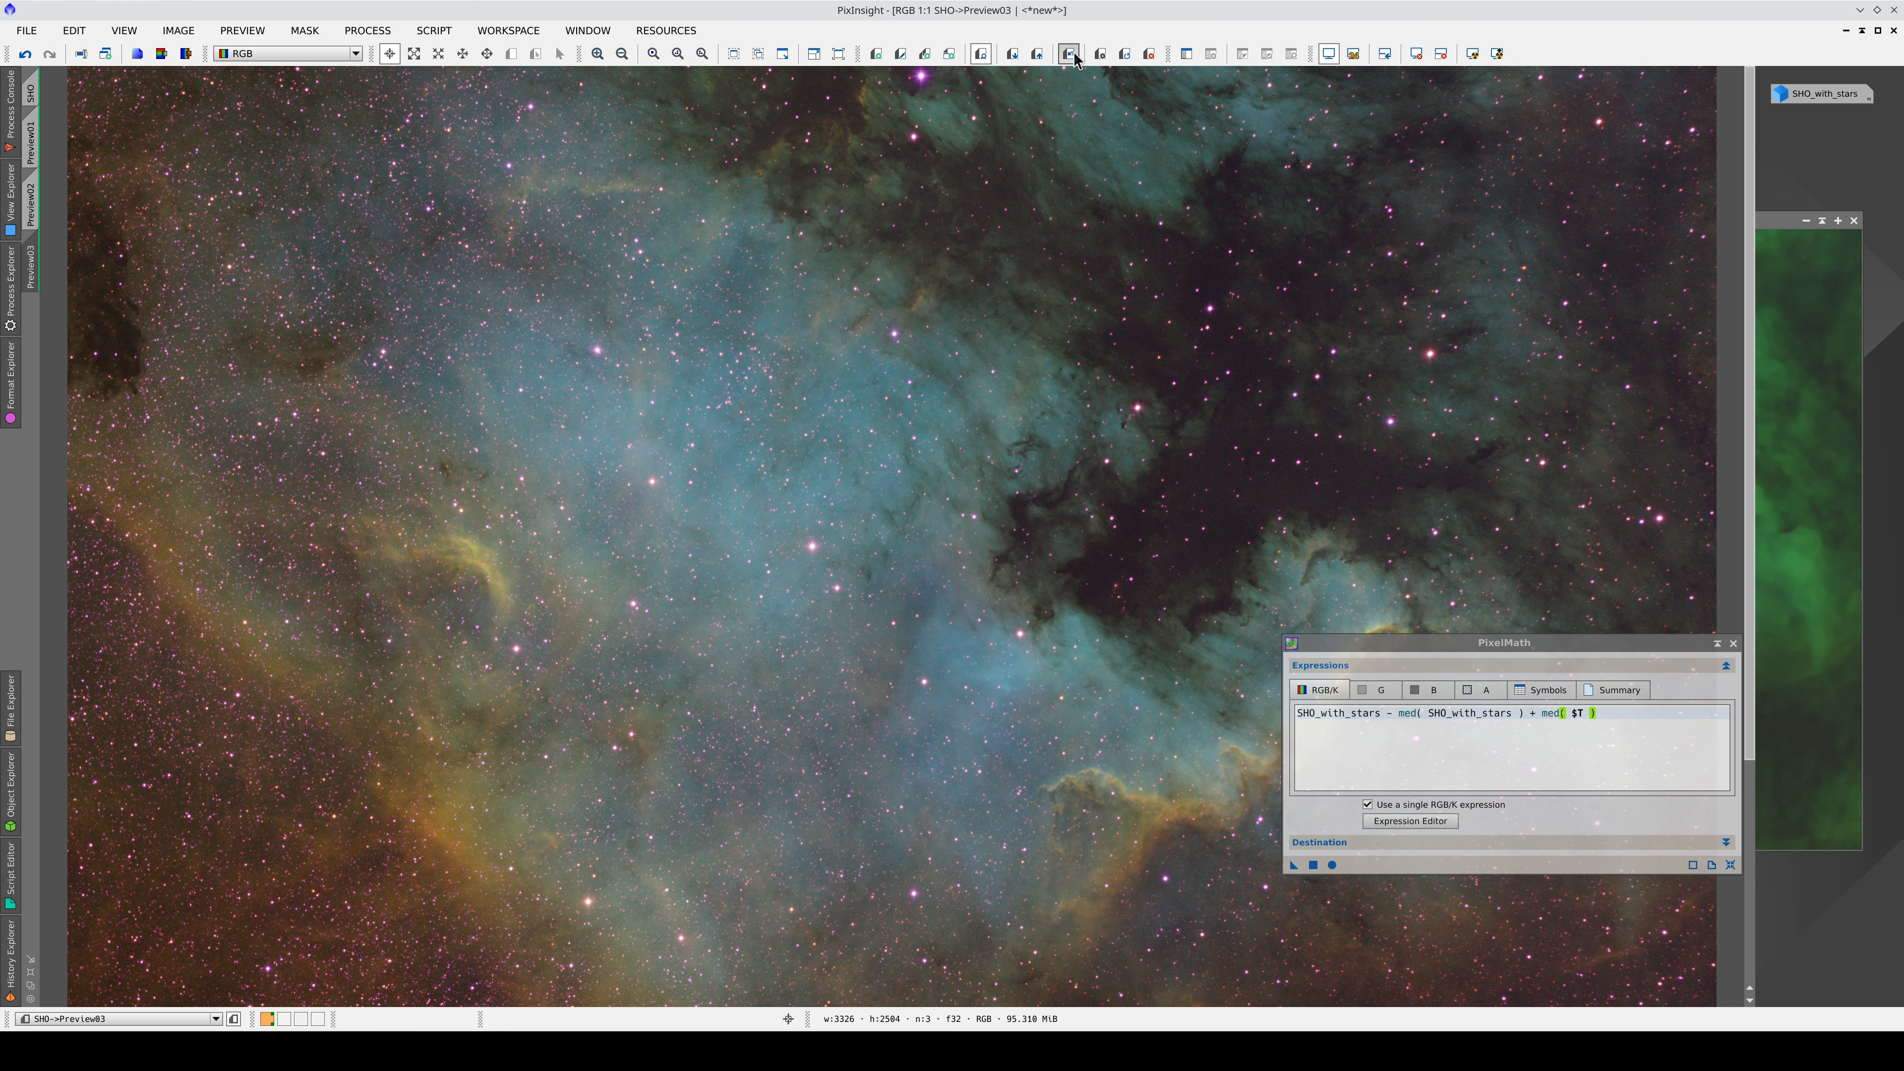
click(1074, 52)
click(1074, 52)
click(1075, 52)
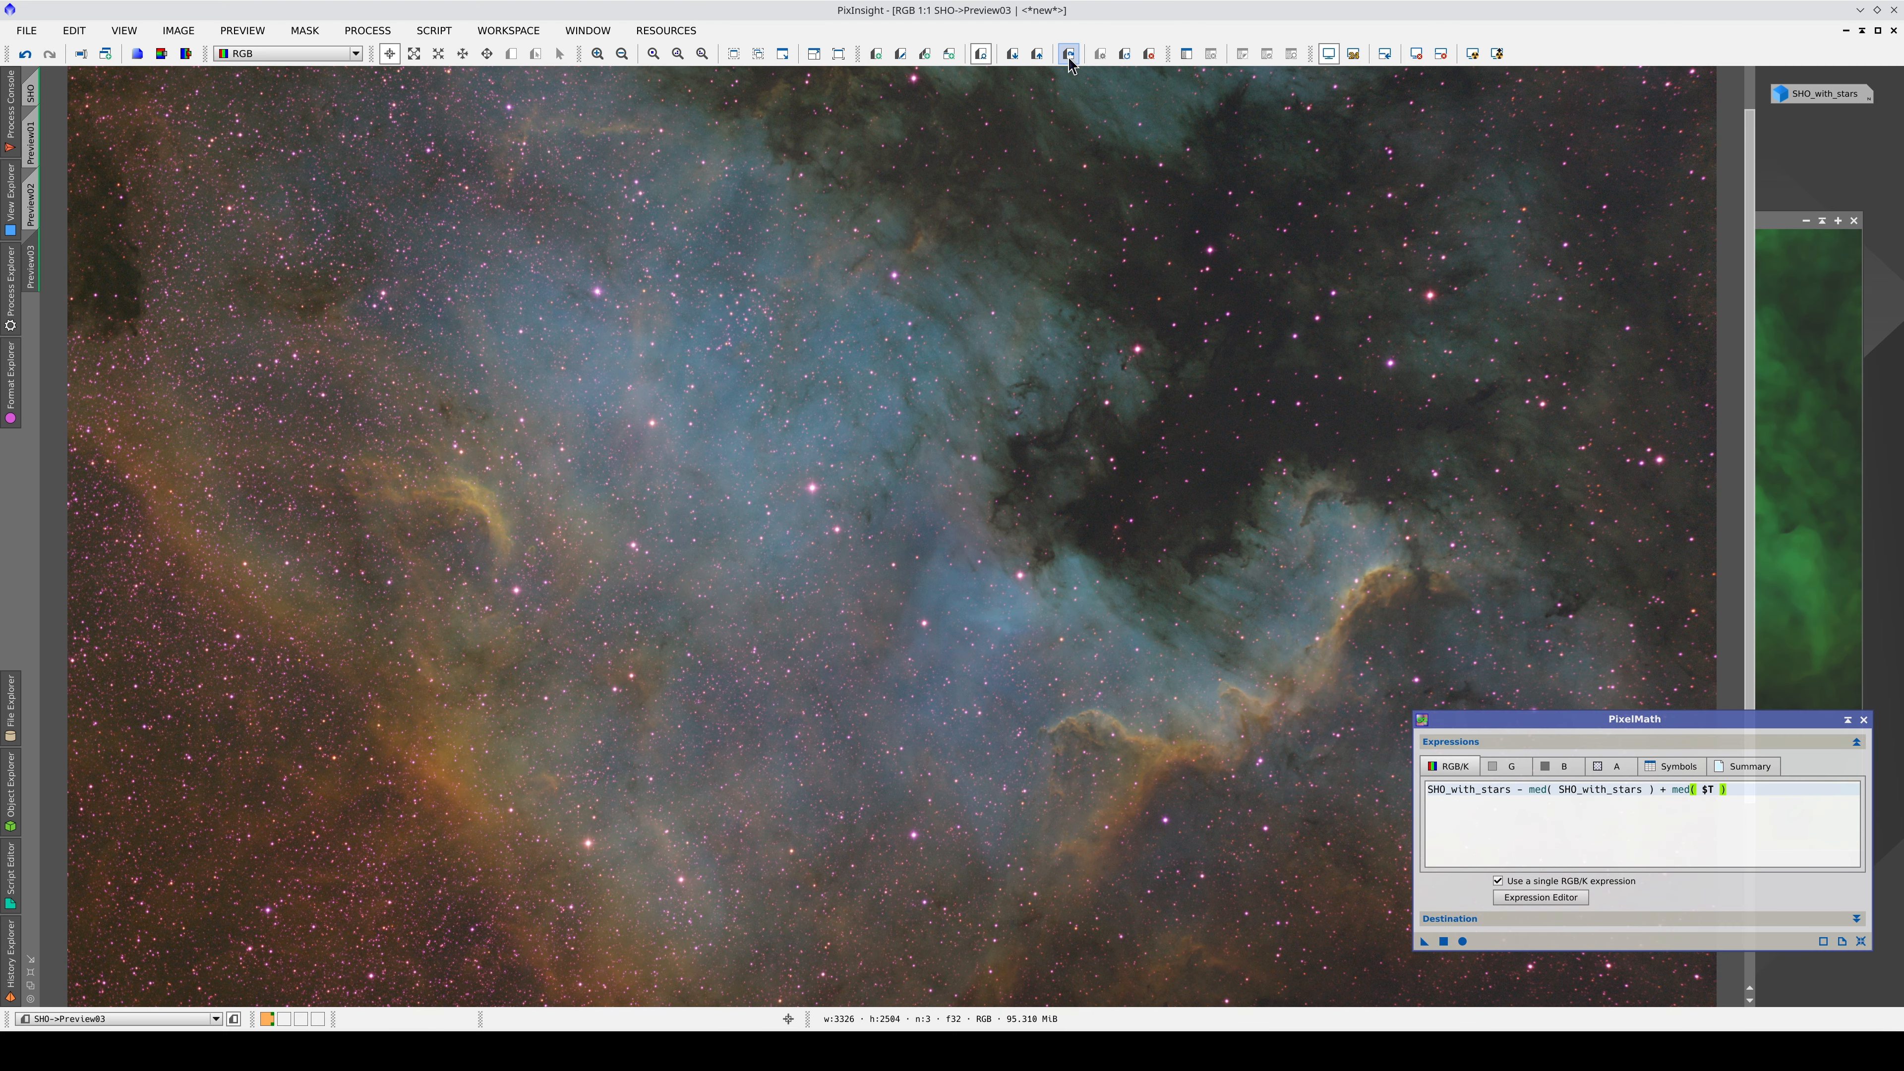
click(1071, 60)
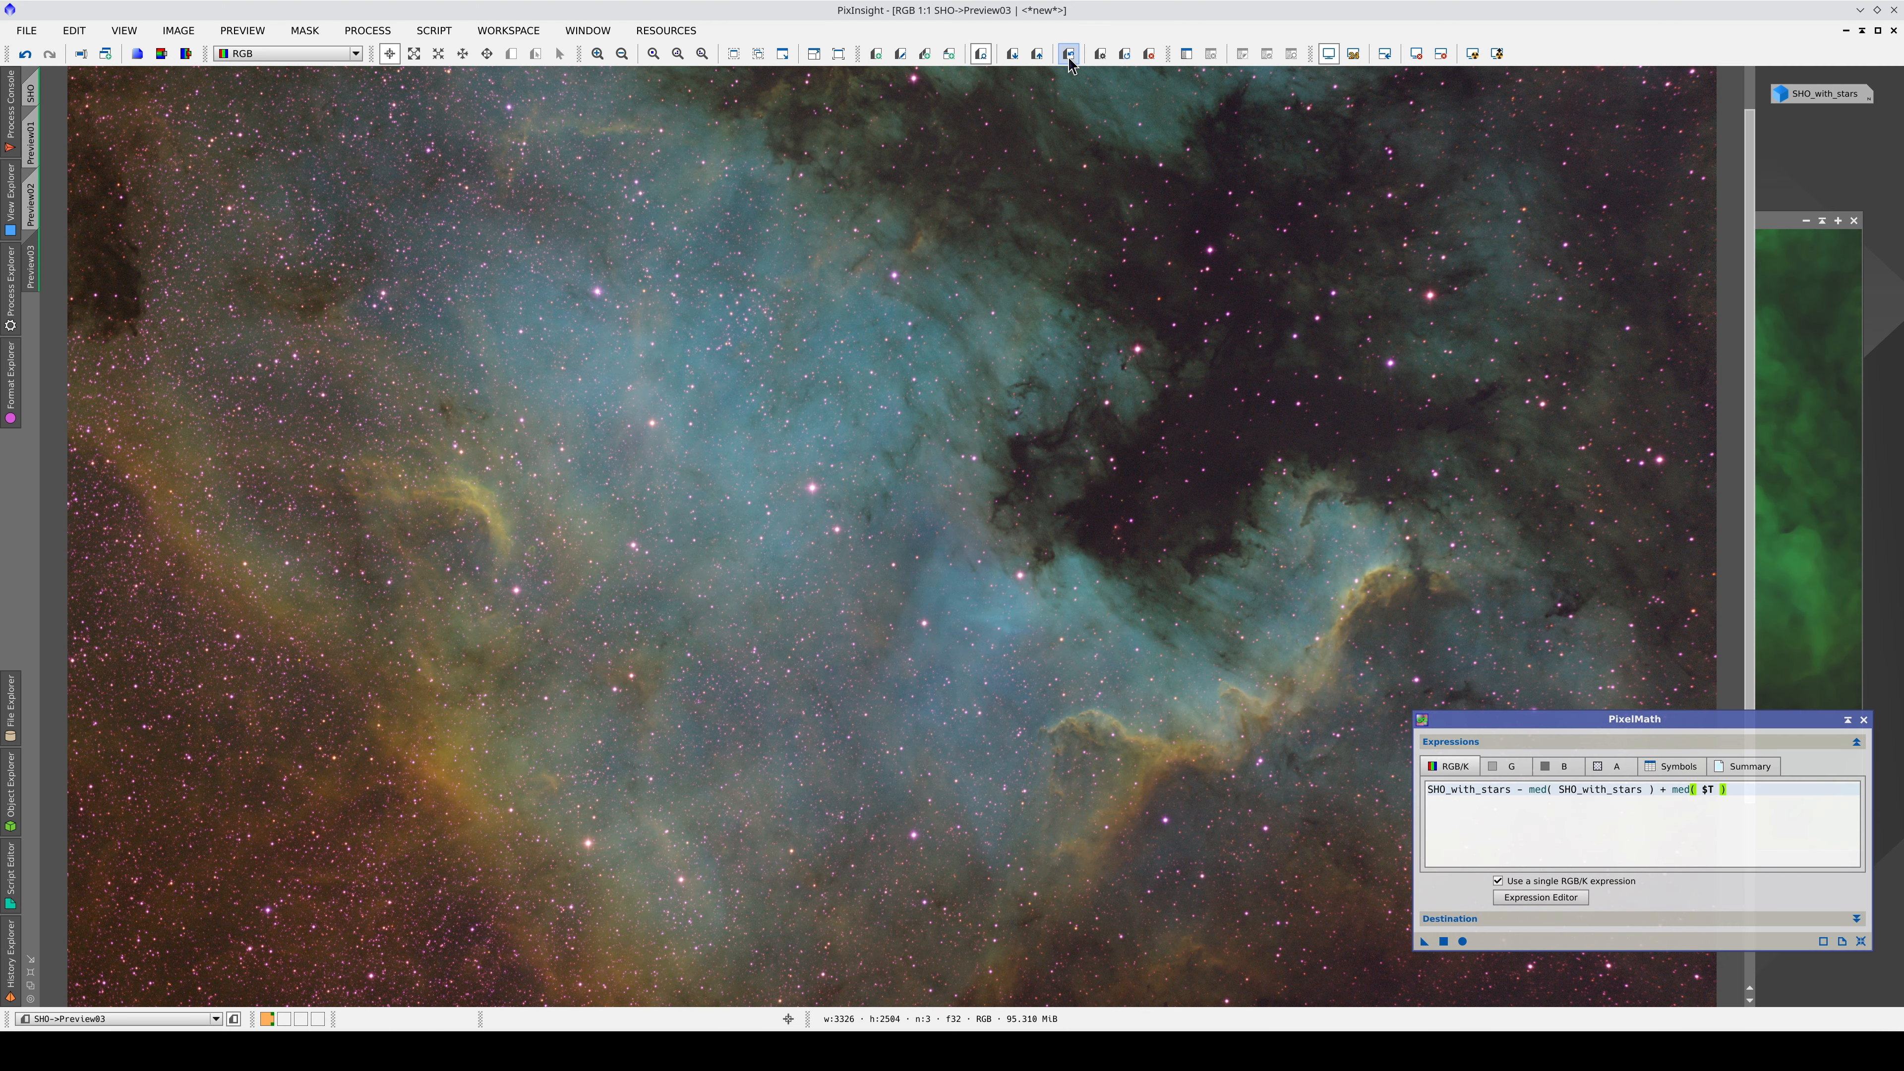
click(1071, 60)
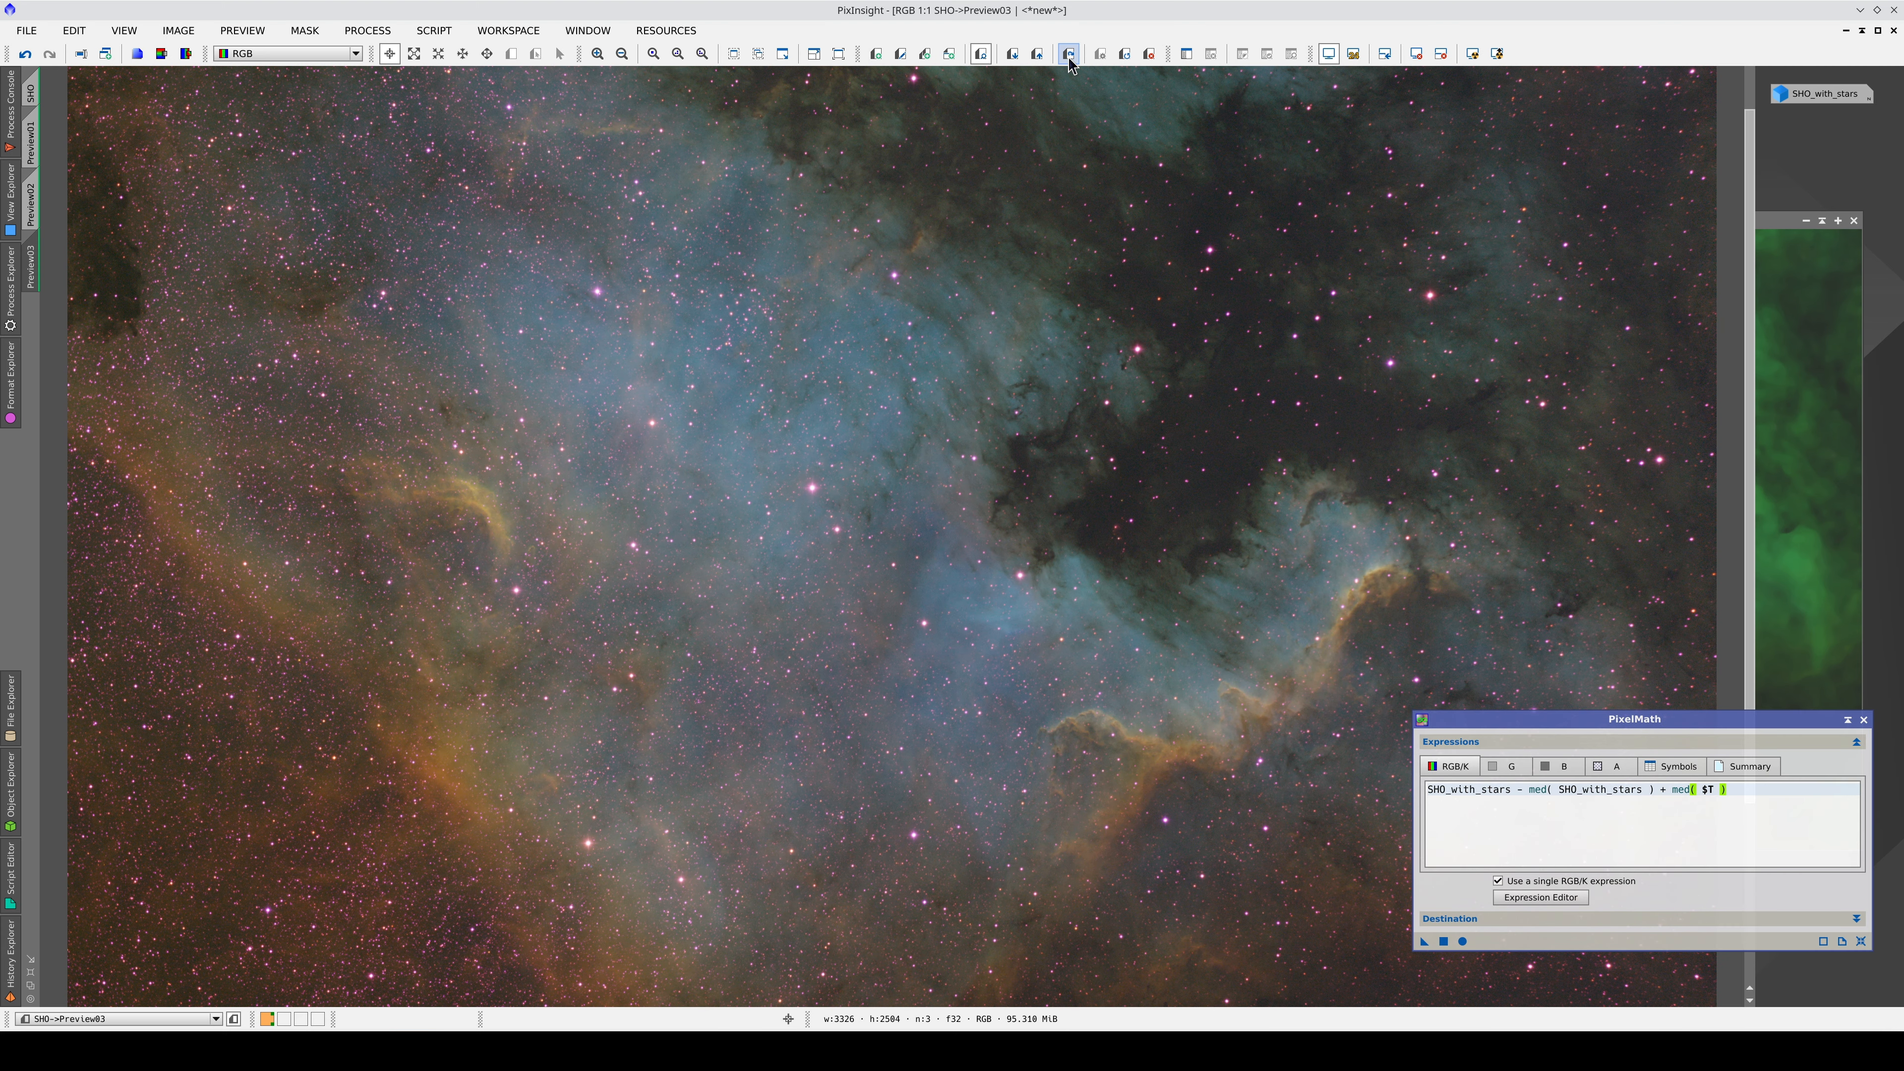
click(1070, 60)
click(1071, 60)
click(1071, 60)
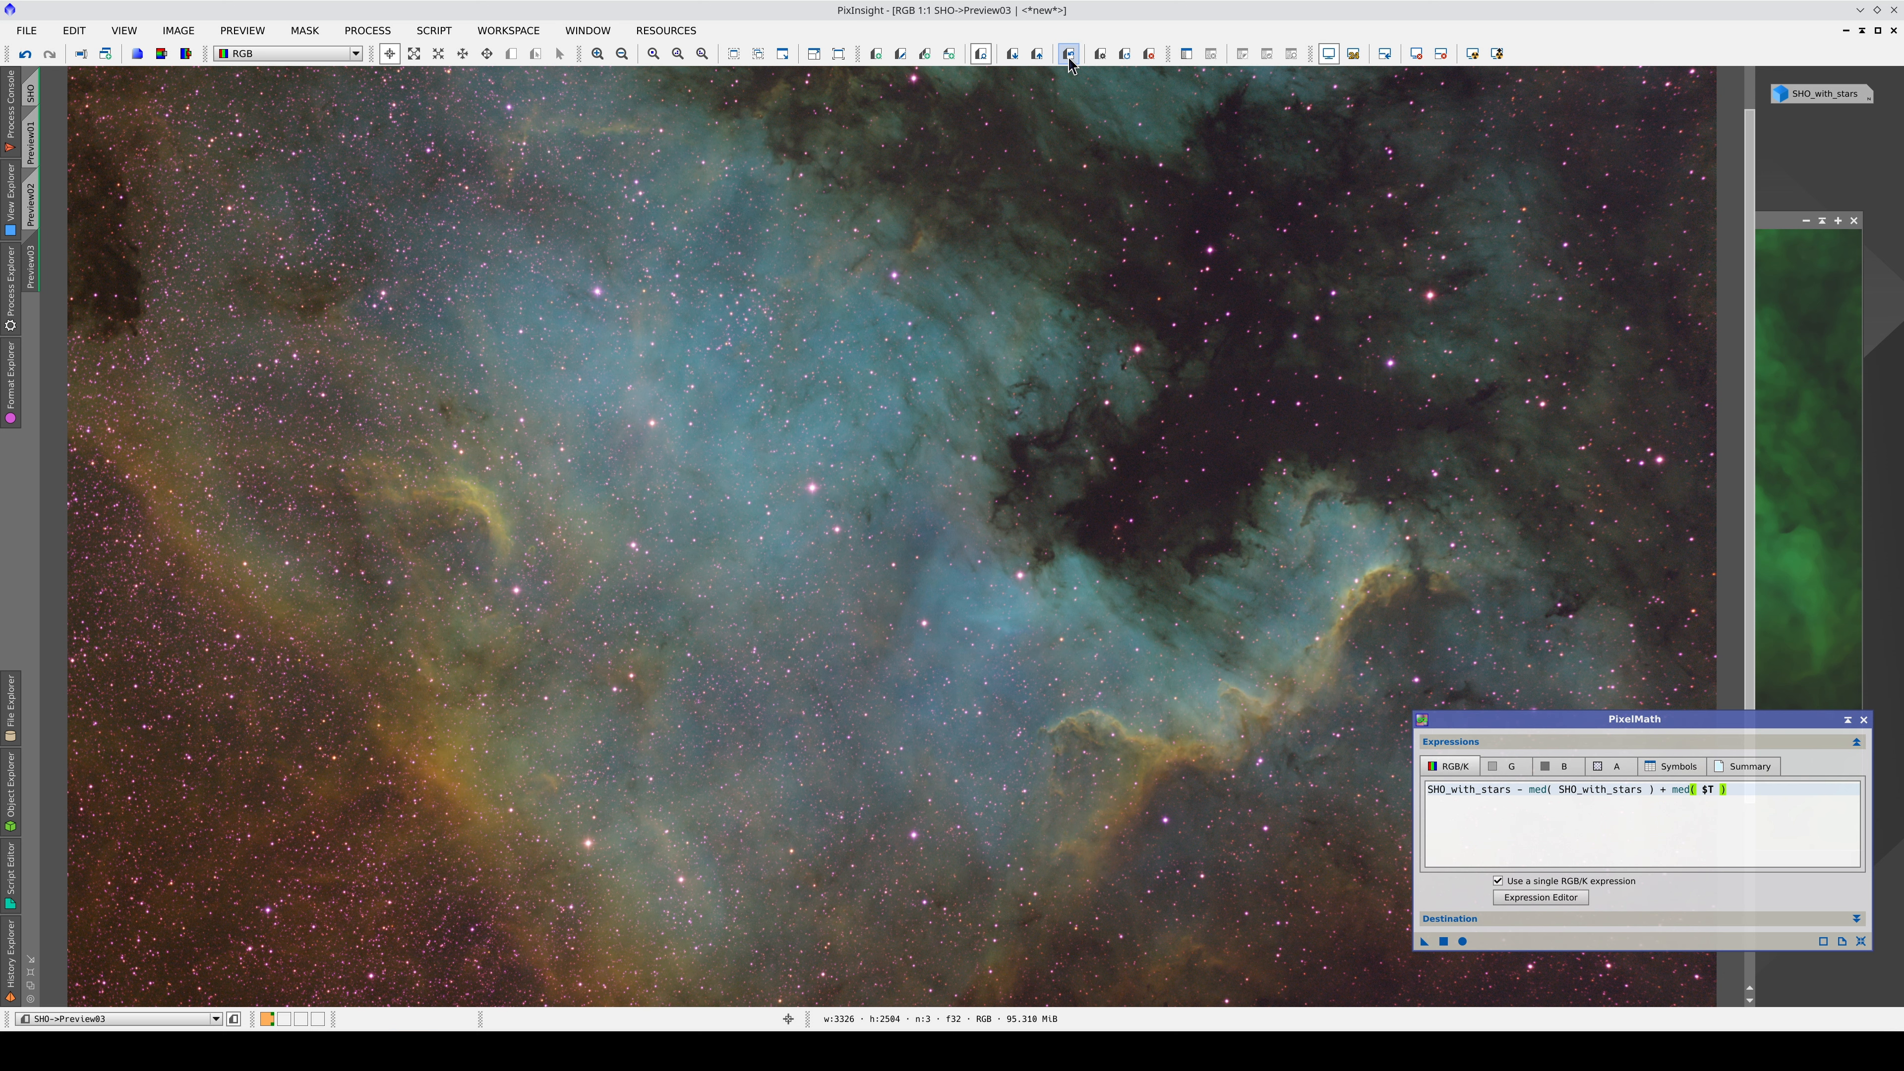
click(1071, 60)
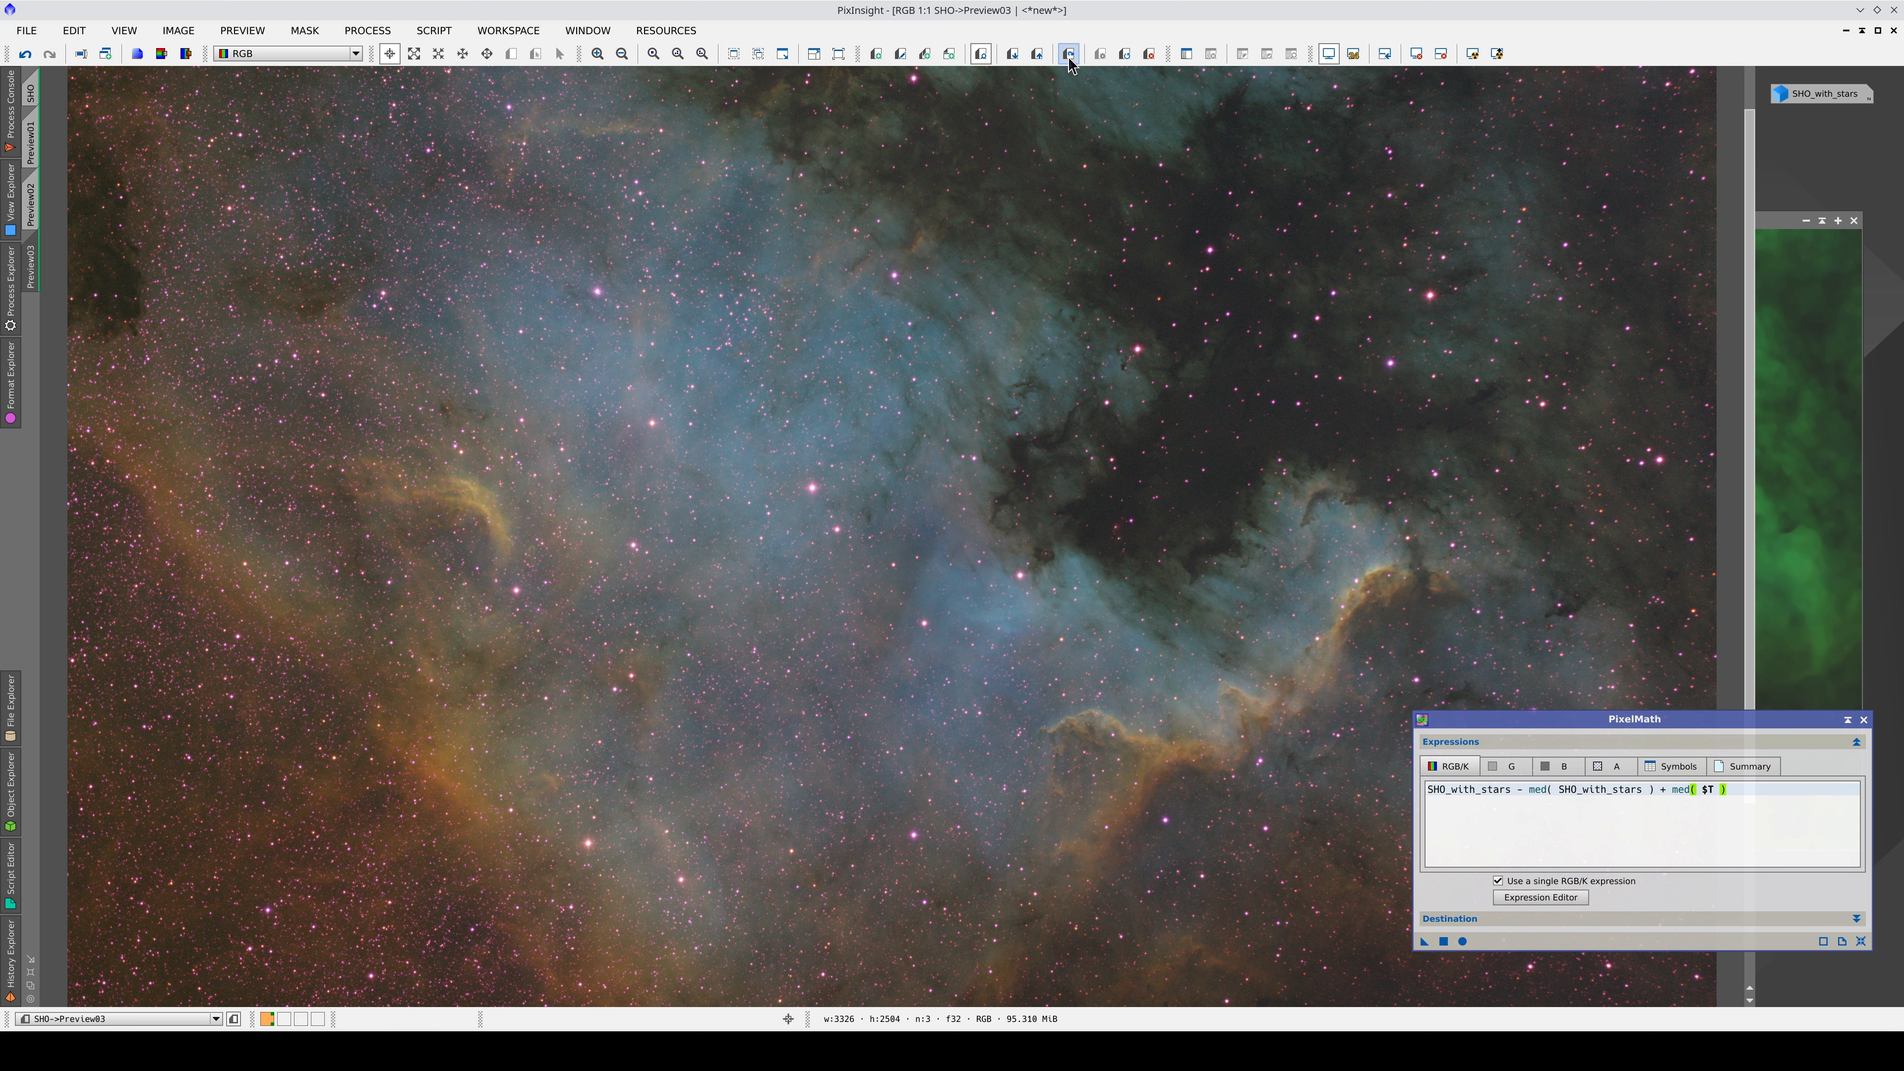
click(1071, 60)
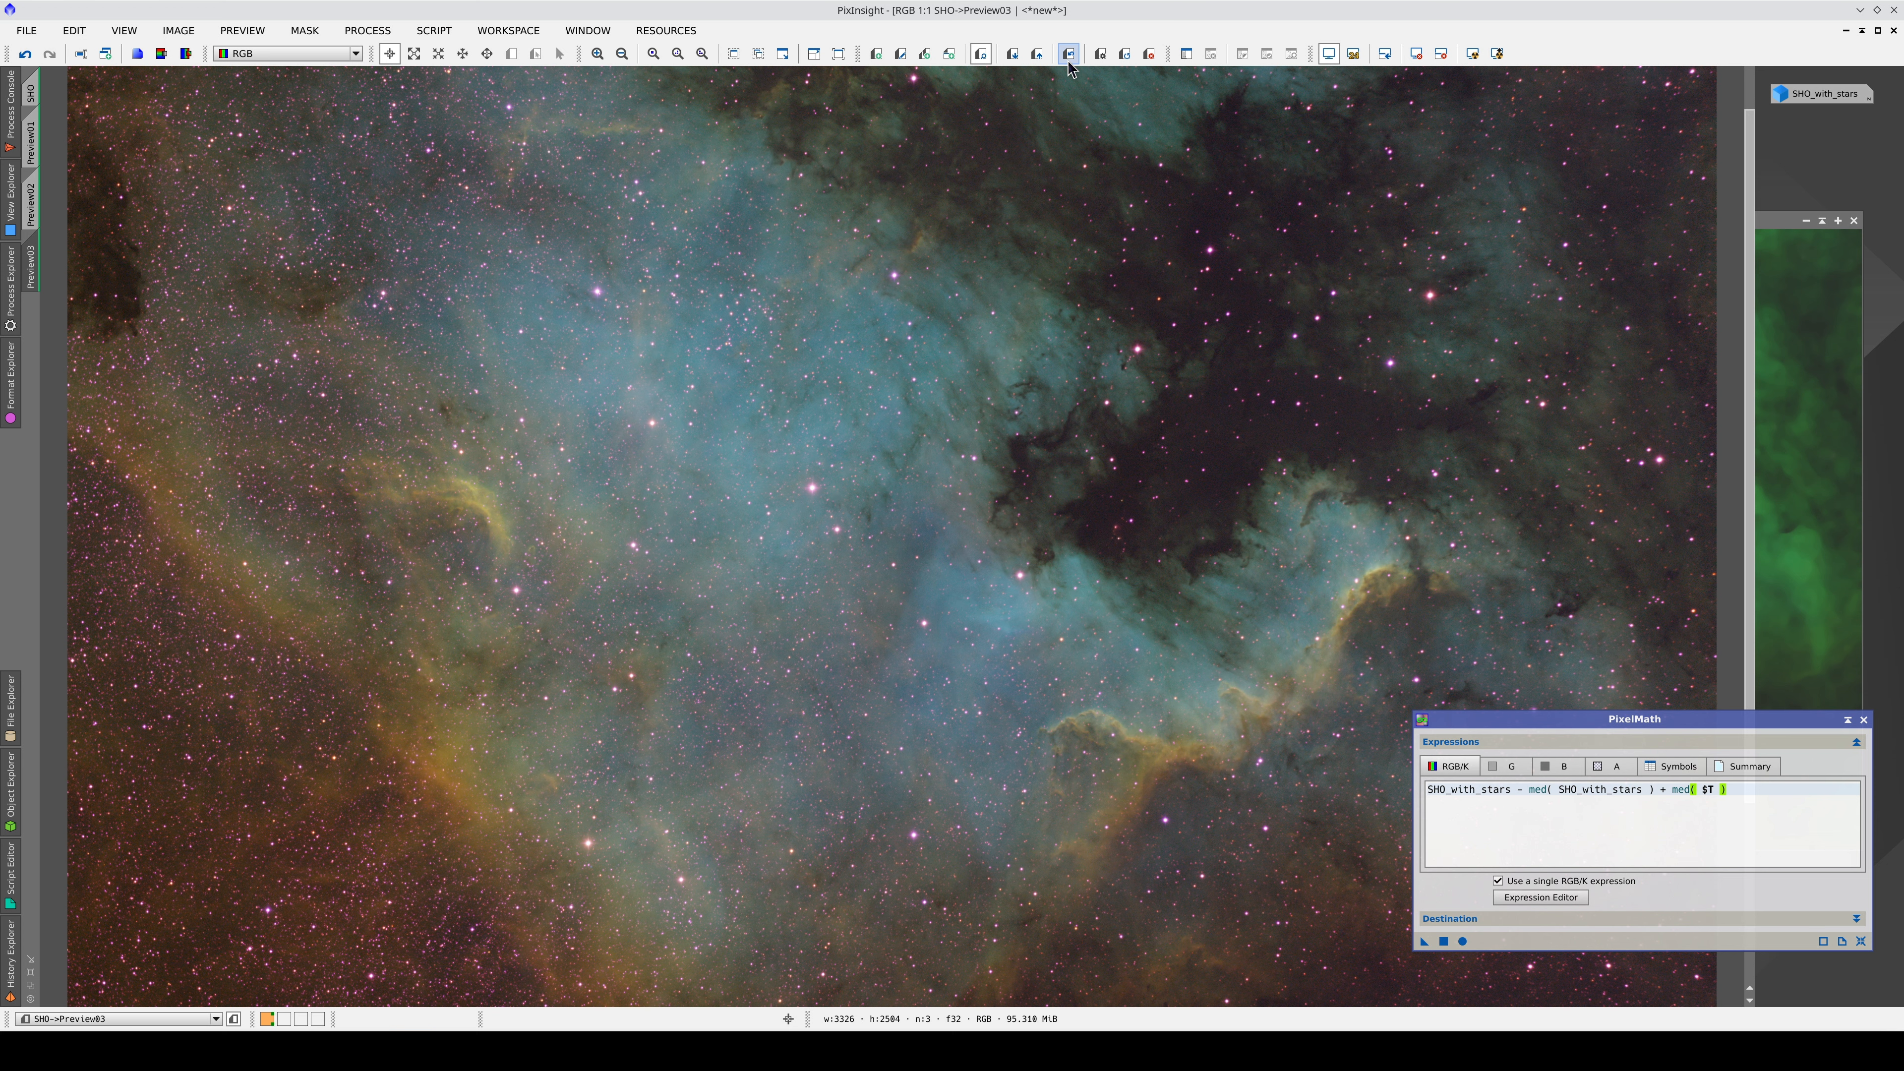
click(1069, 63)
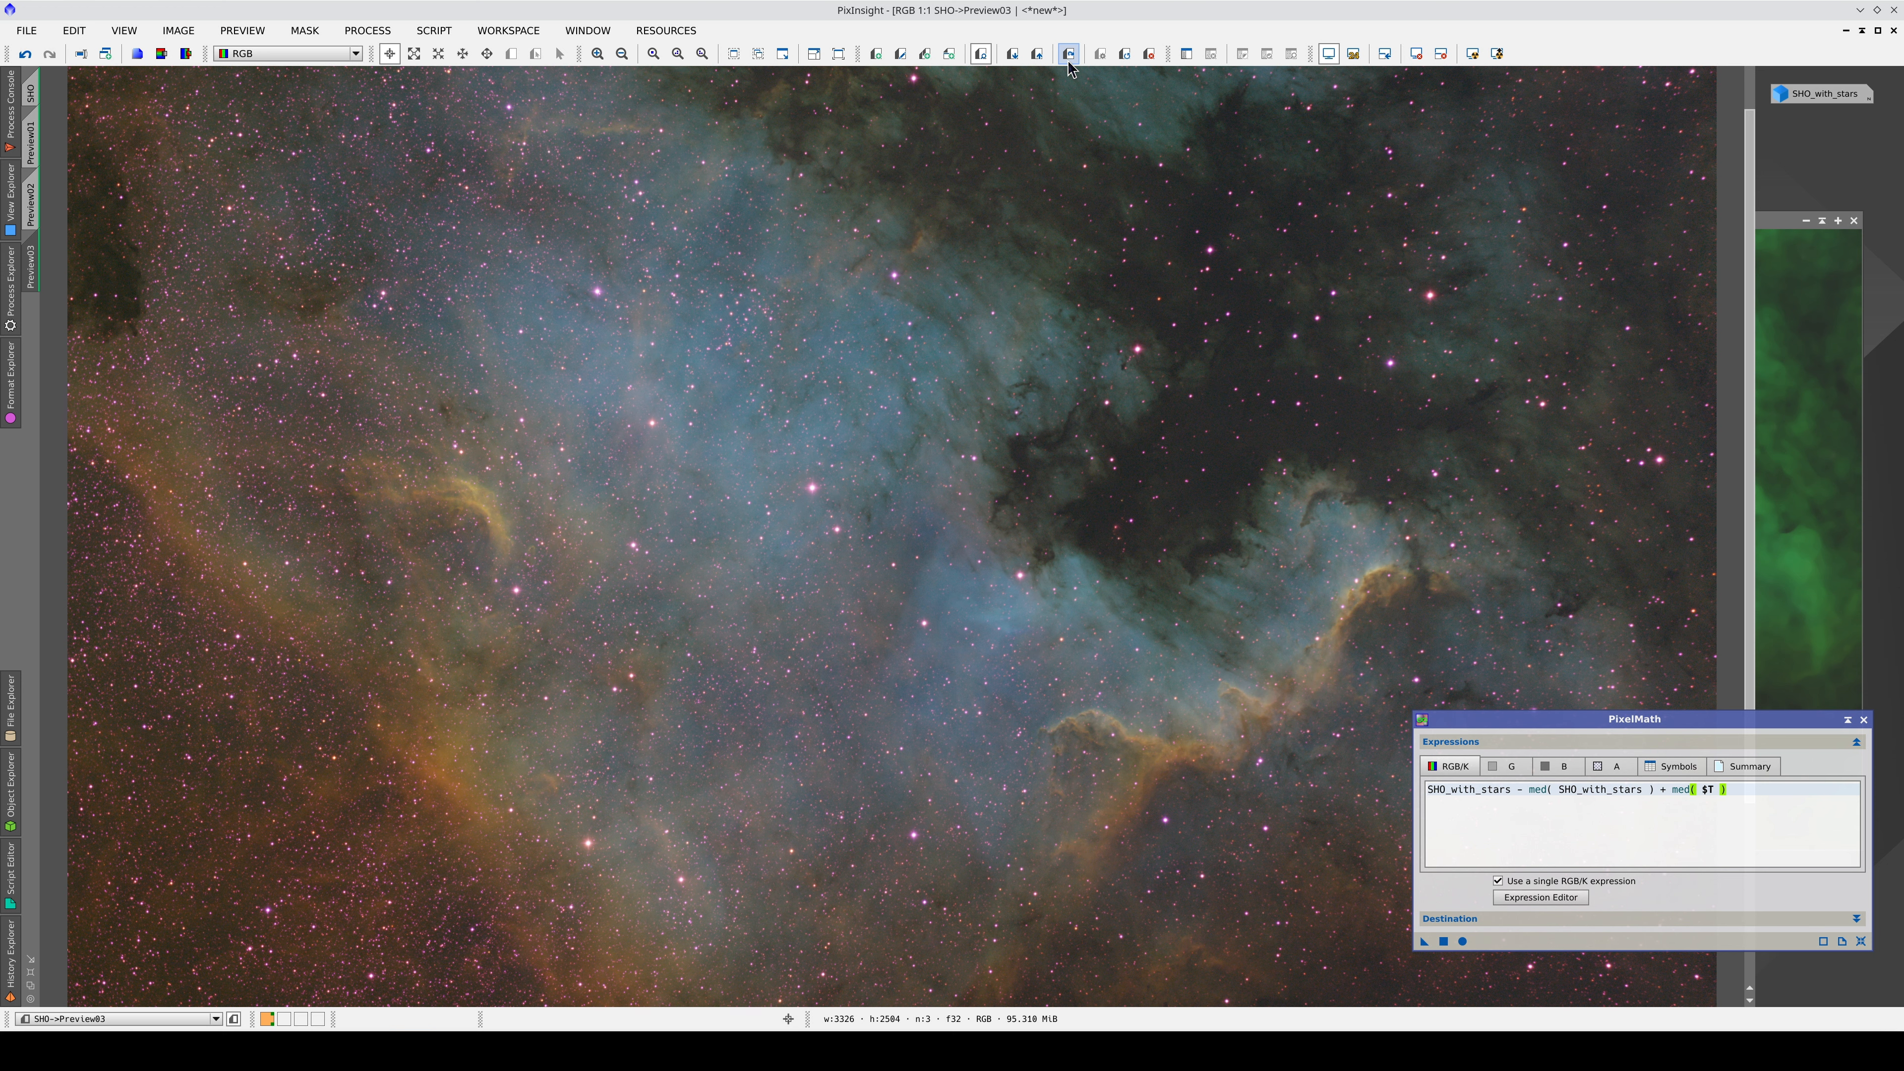
click(1071, 63)
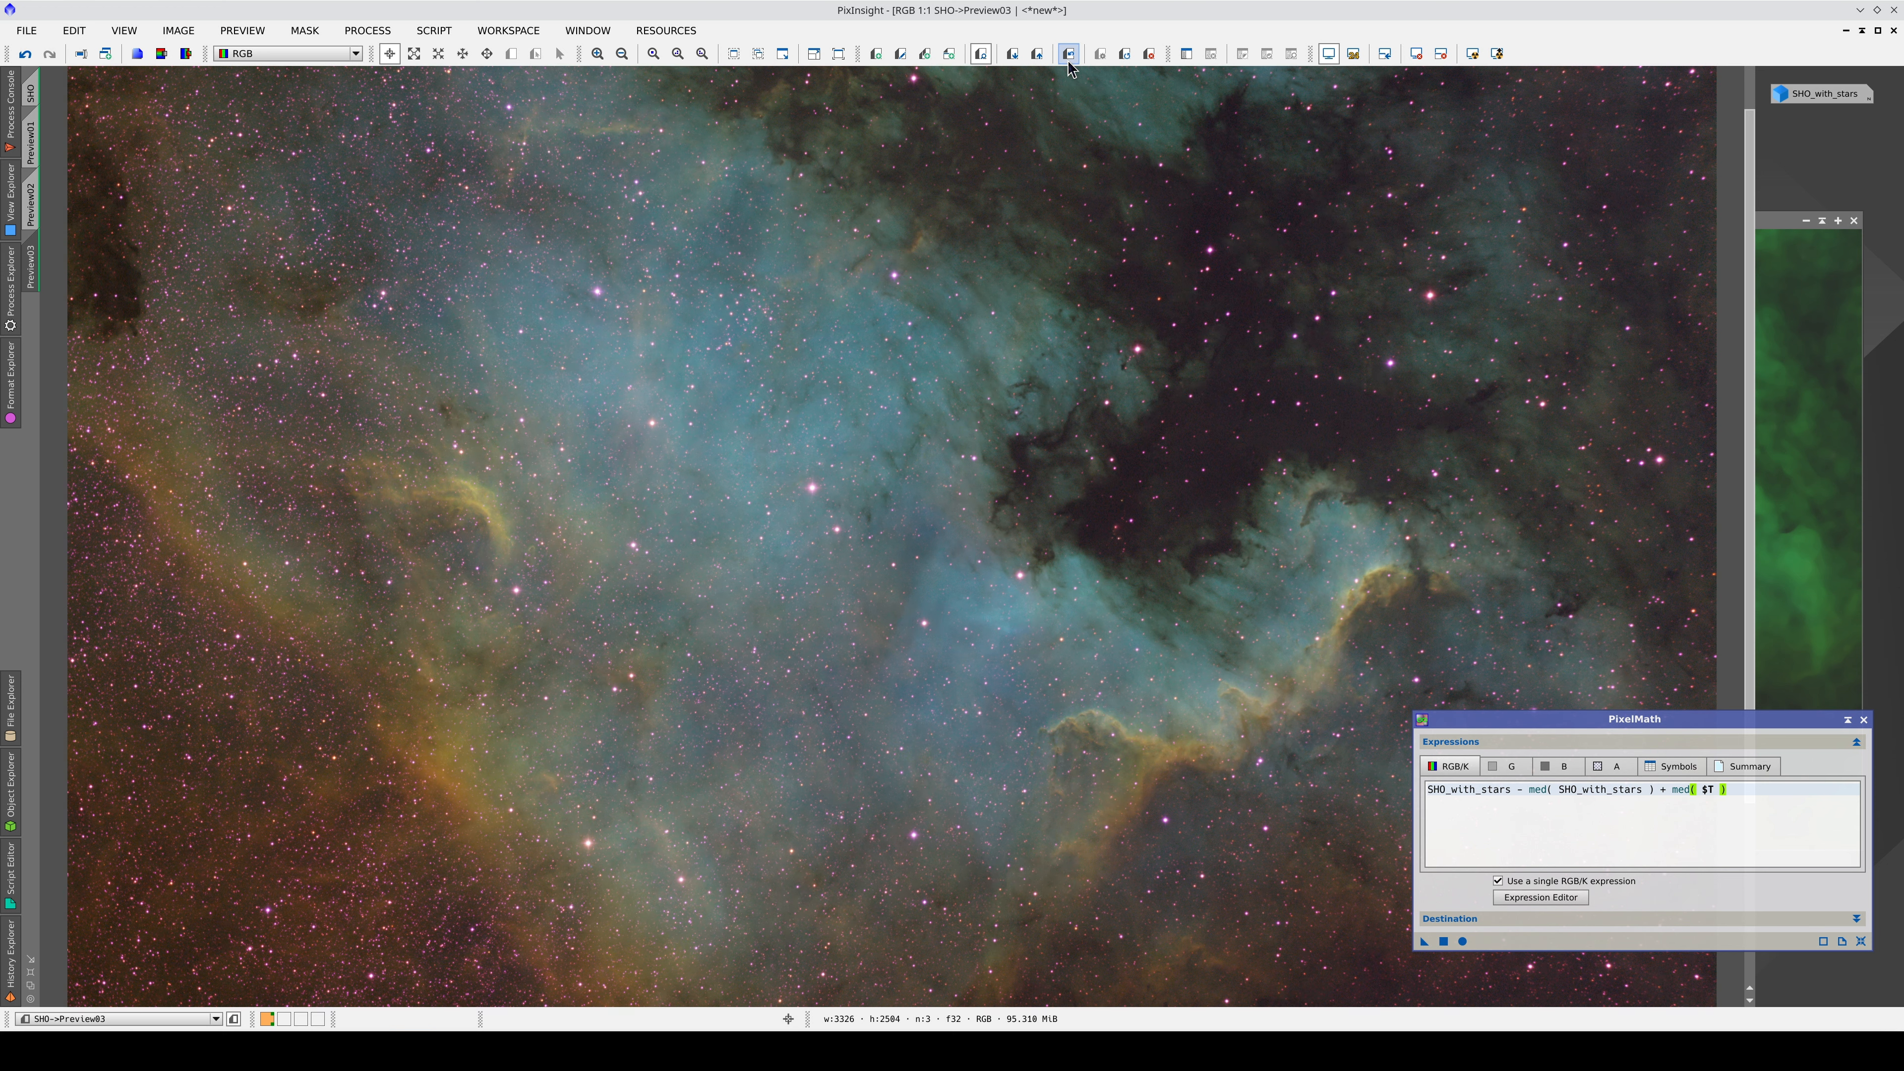